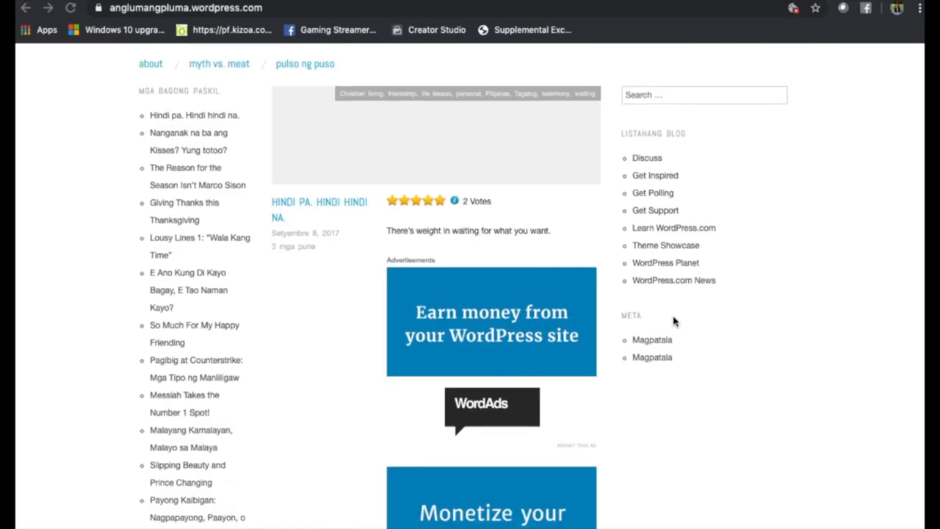
Scroll the WordPress 2012 annual report down to the 'Where did they come from?' world map.
scroll(674, 320, down, 1)
scroll(673, 320, down, 15)
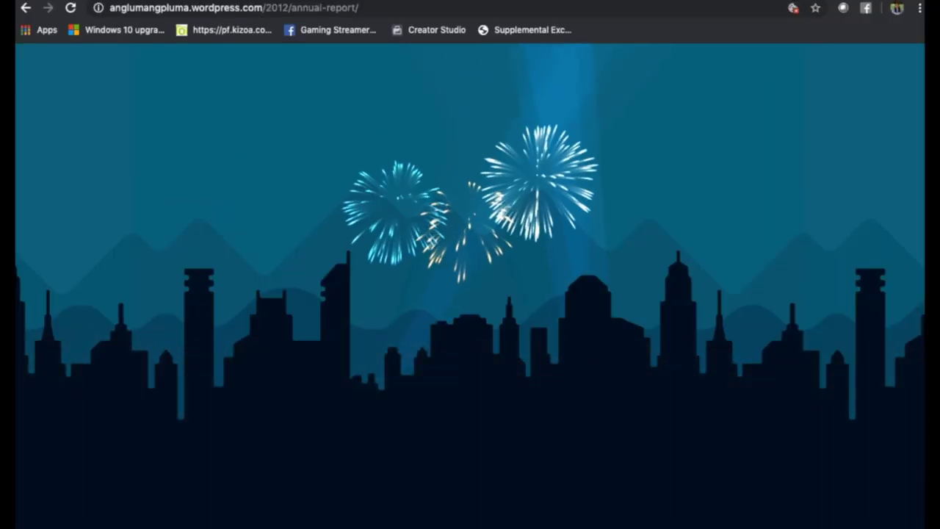
scroll(903, 464, down, 8)
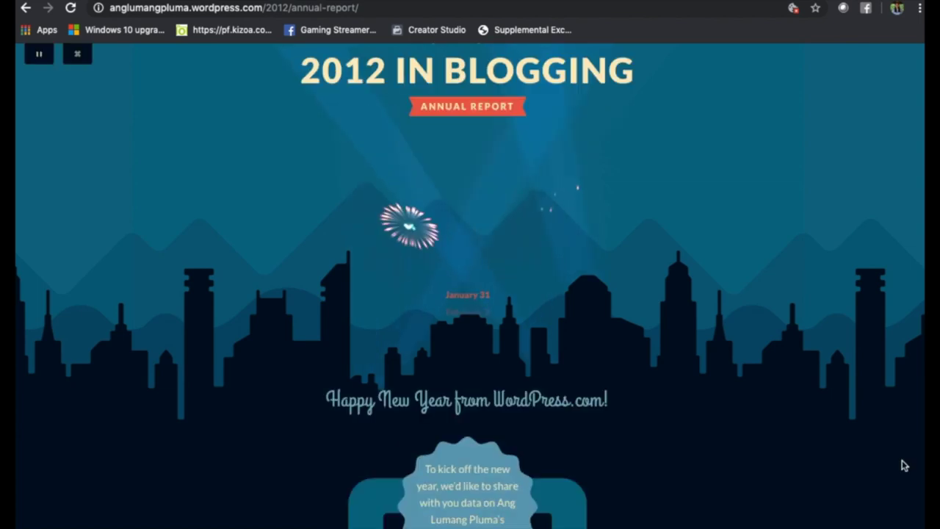
scroll(904, 464, down, 4)
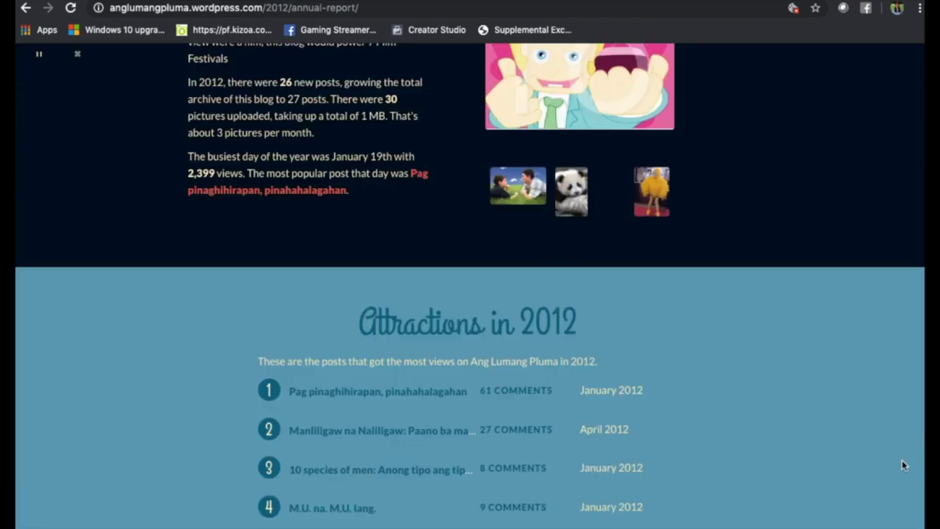
scroll(903, 460, down, 2)
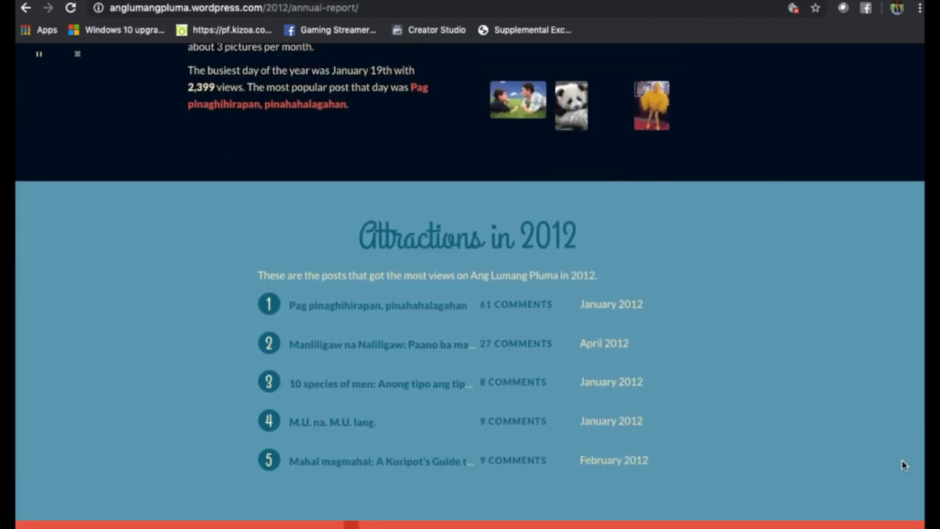
scroll(904, 465, down, 10)
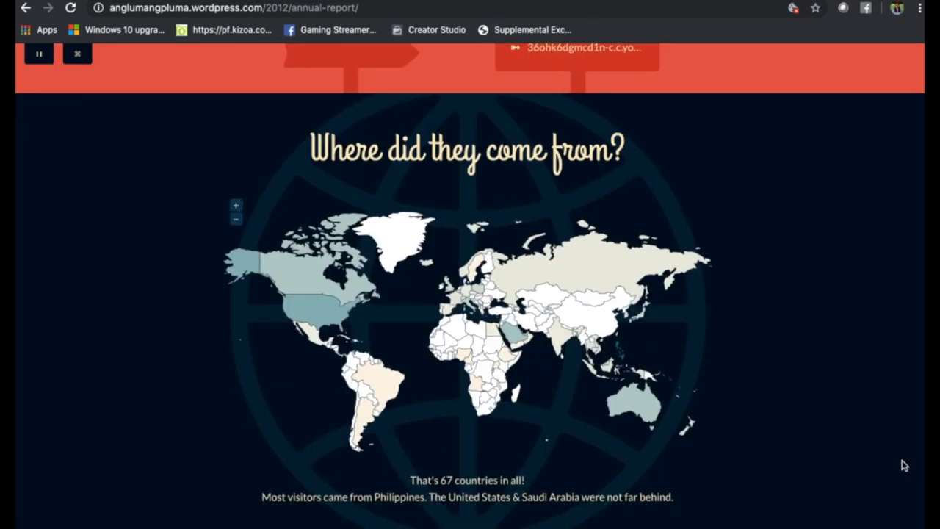
scroll(904, 465, down, 2)
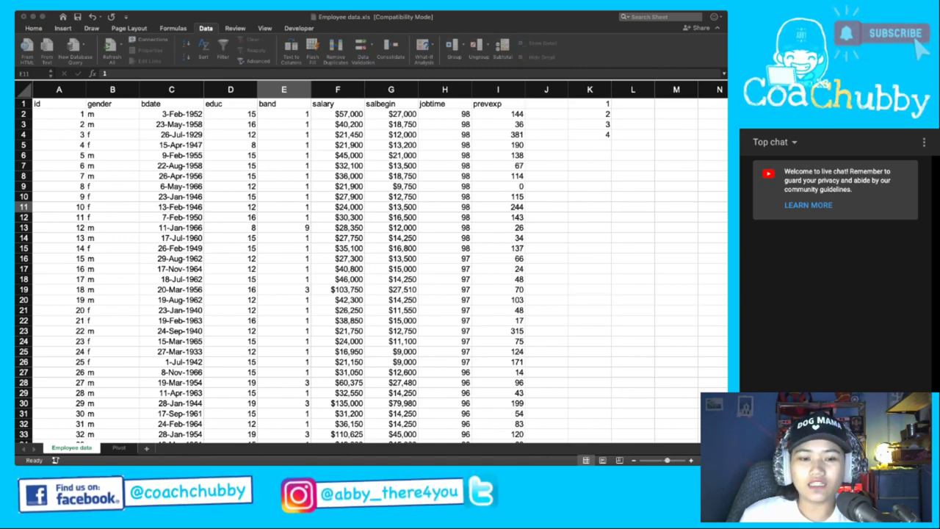
Back in Excel, clear the numbers 1–4 from cells K1:K4.
key(super+Tab)
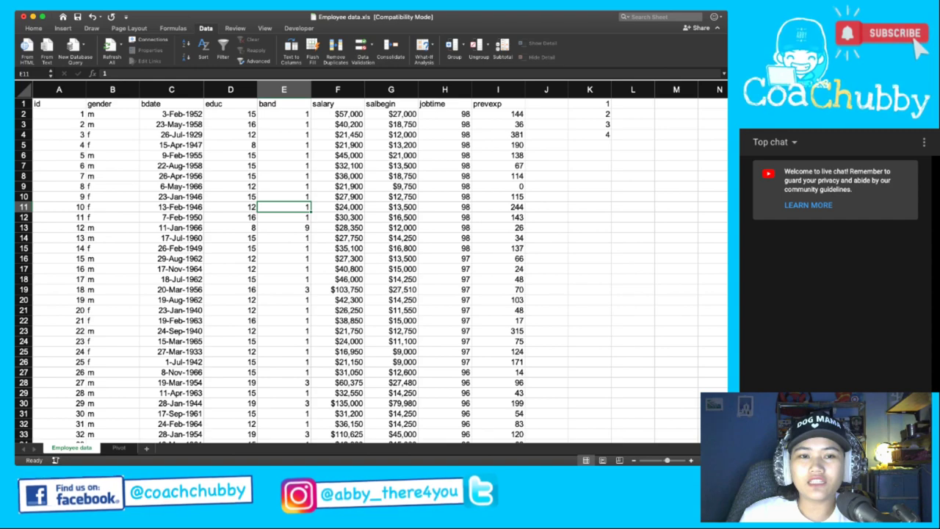
drag(59, 104, 499, 383)
drag(590, 135, 590, 103)
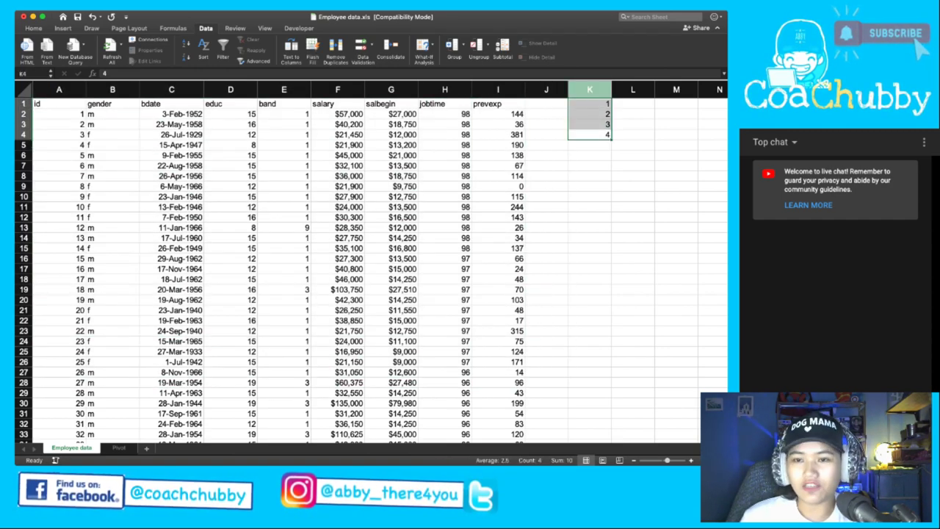
key(Delete)
click(391, 145)
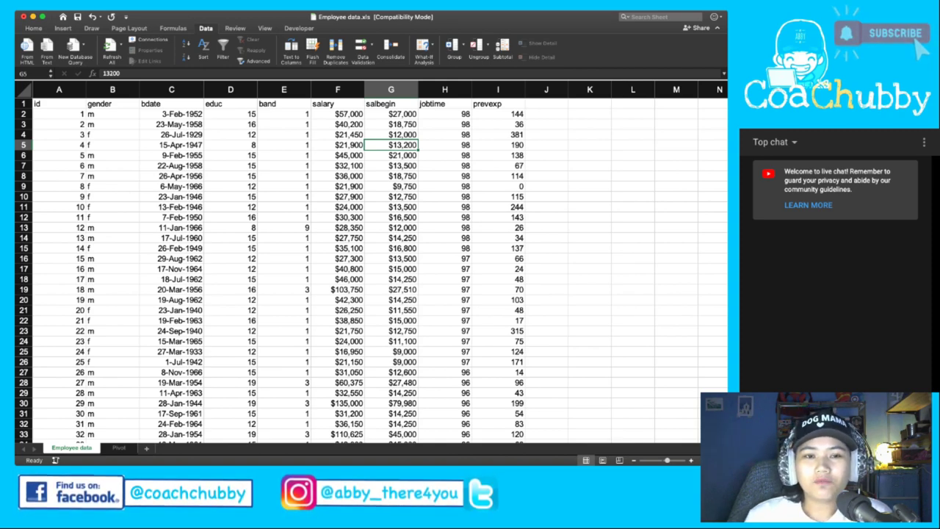
Autofit column A to its contents and select the band column E.
drag(112, 114, 112, 249)
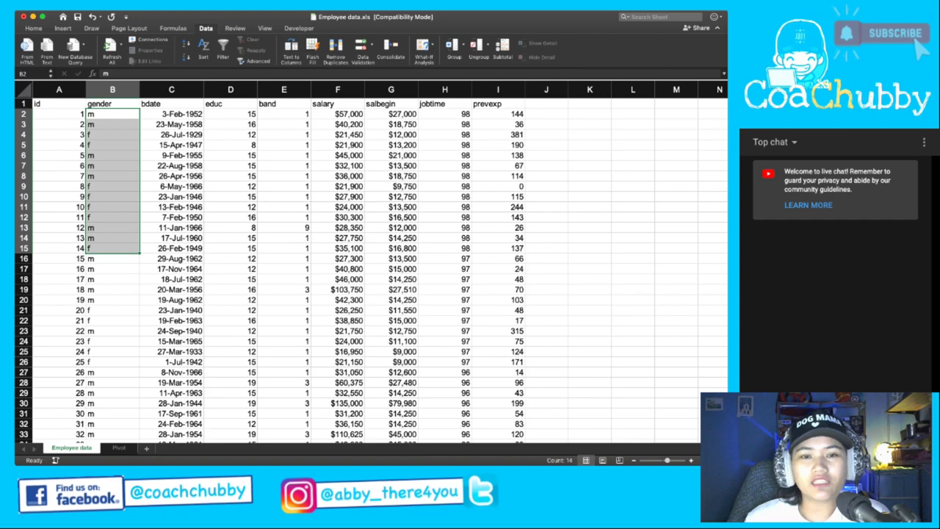
click(171, 104)
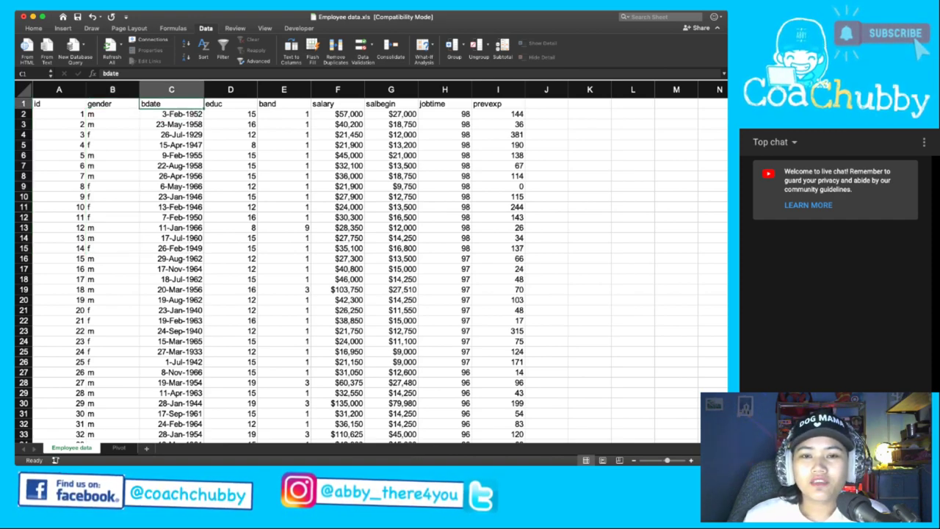
click(58, 103)
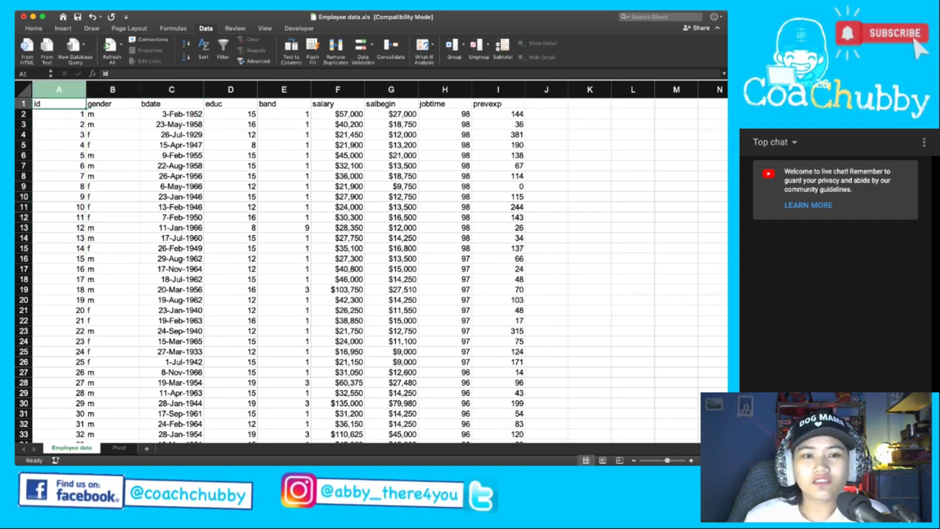
double_click(86, 89)
click(146, 124)
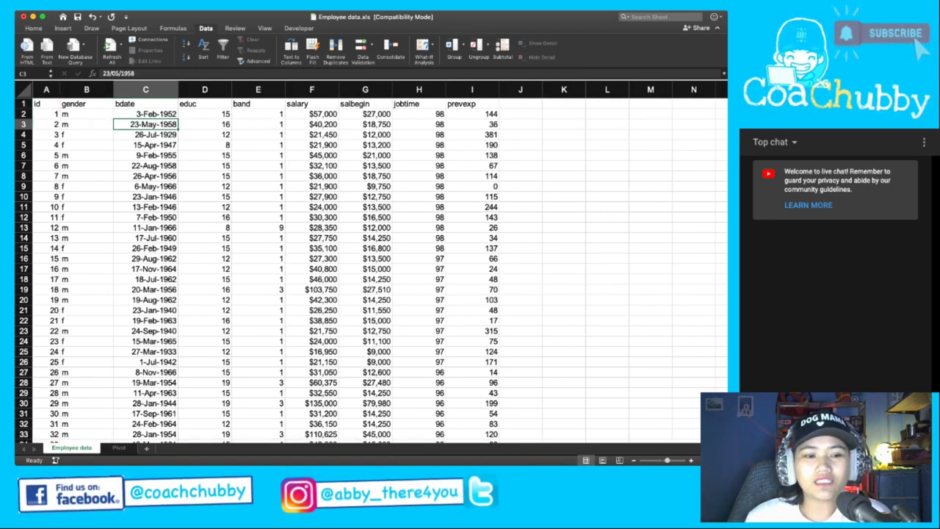
click(258, 104)
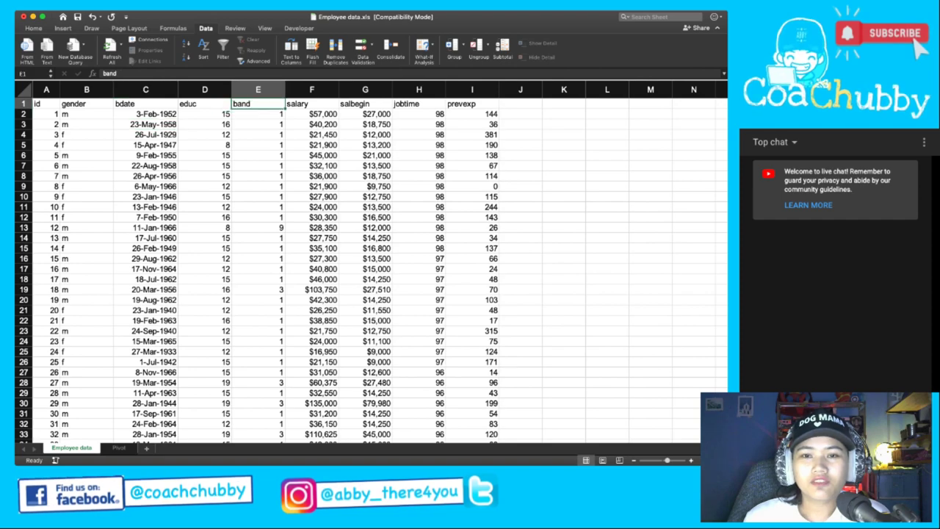
key(ctrl+space)
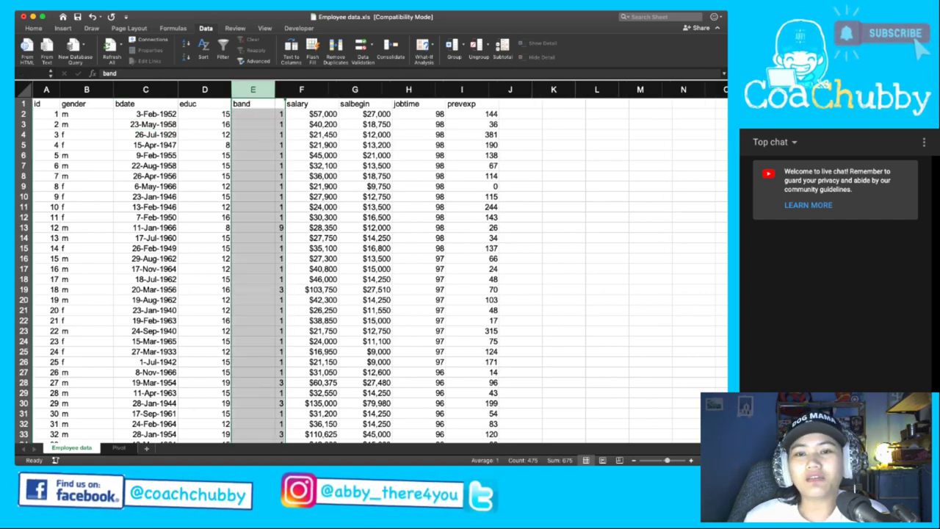
click(251, 134)
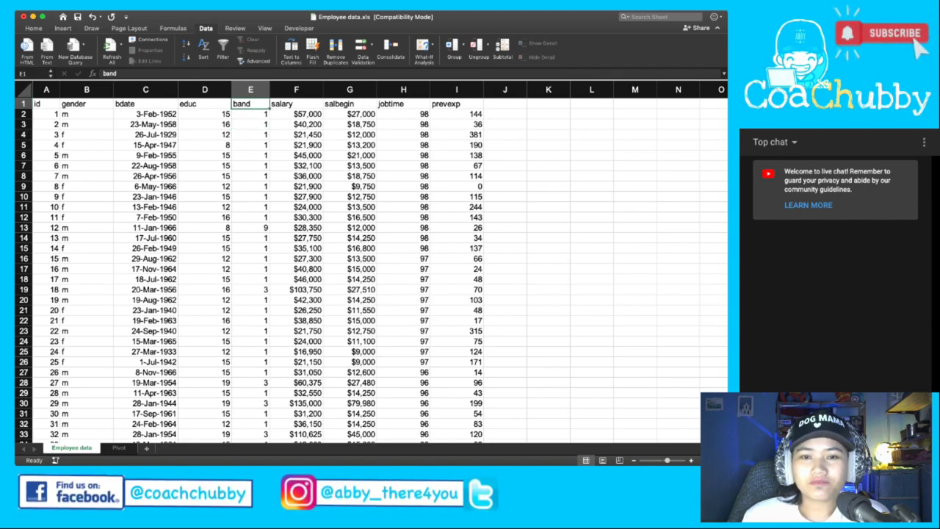
Review the employee records down to row 244 and scroll back to the top.
click(250, 124)
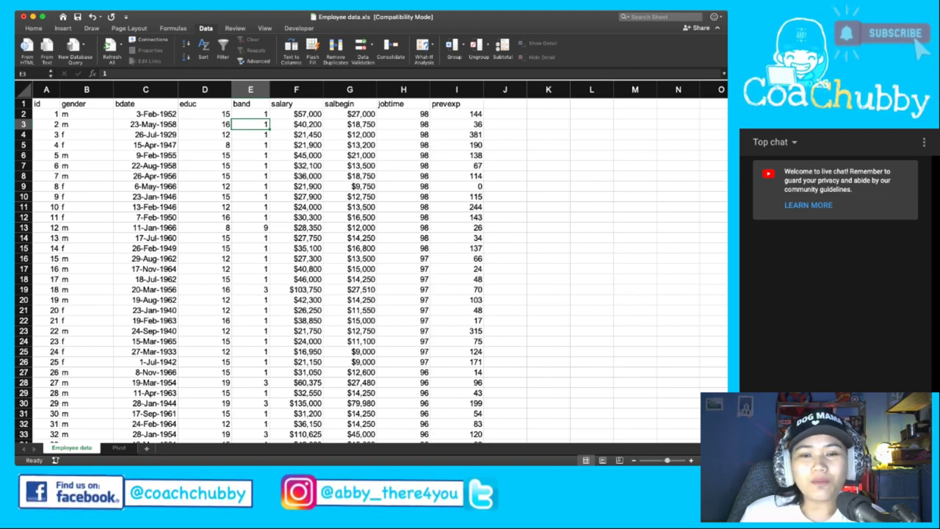
click(205, 155)
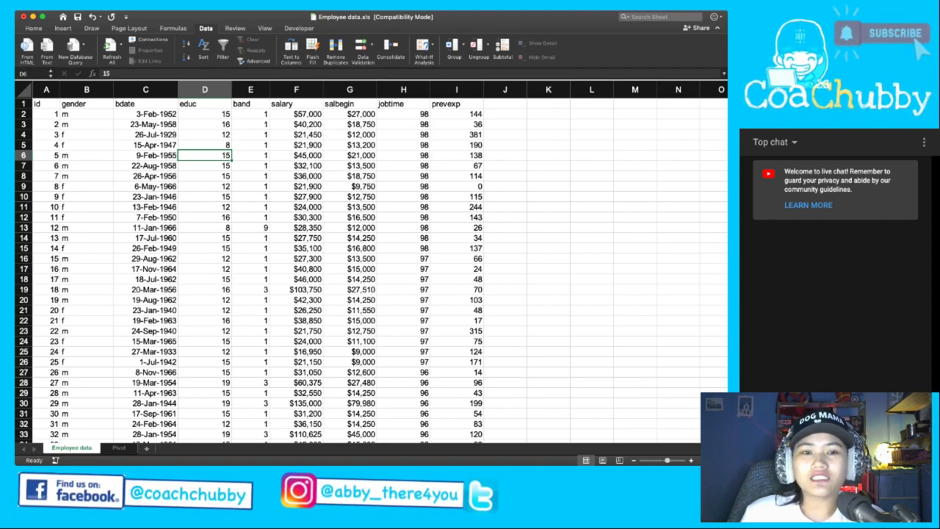
click(46, 103)
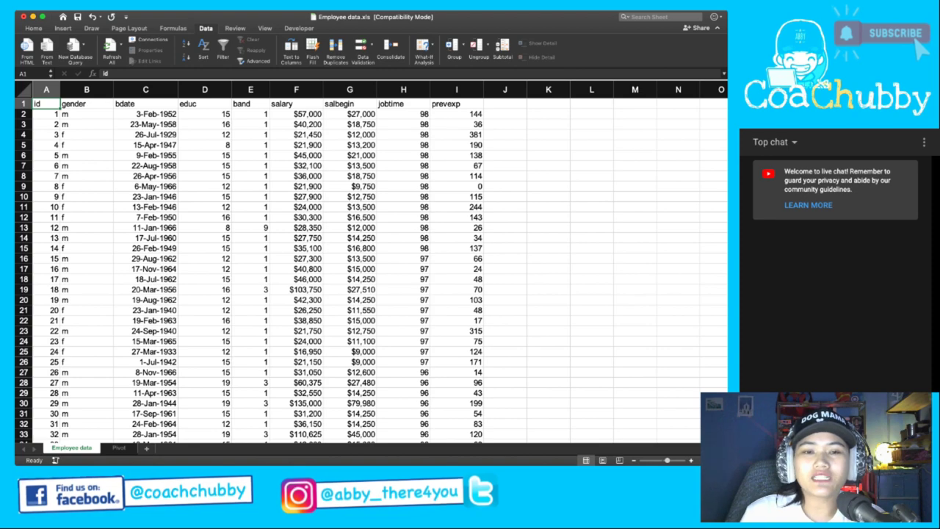
scroll(371, 270, down, 20)
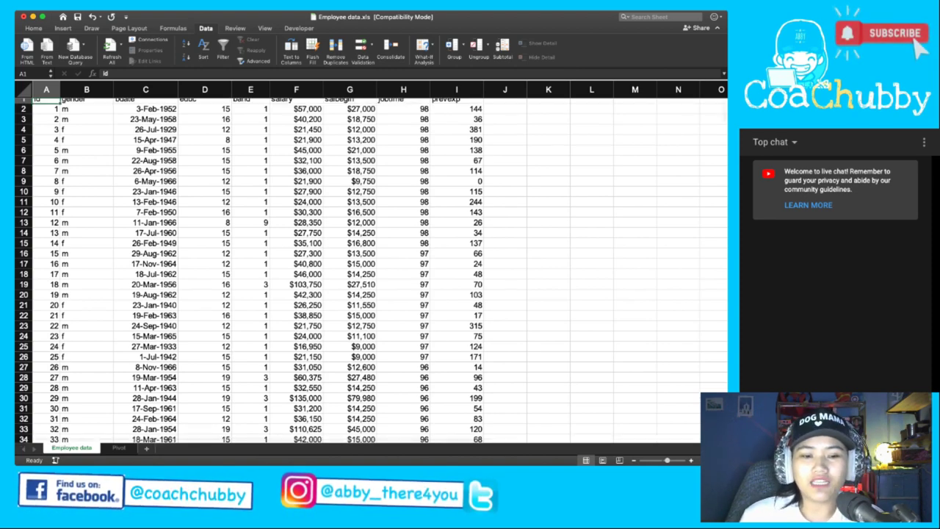
click(250, 234)
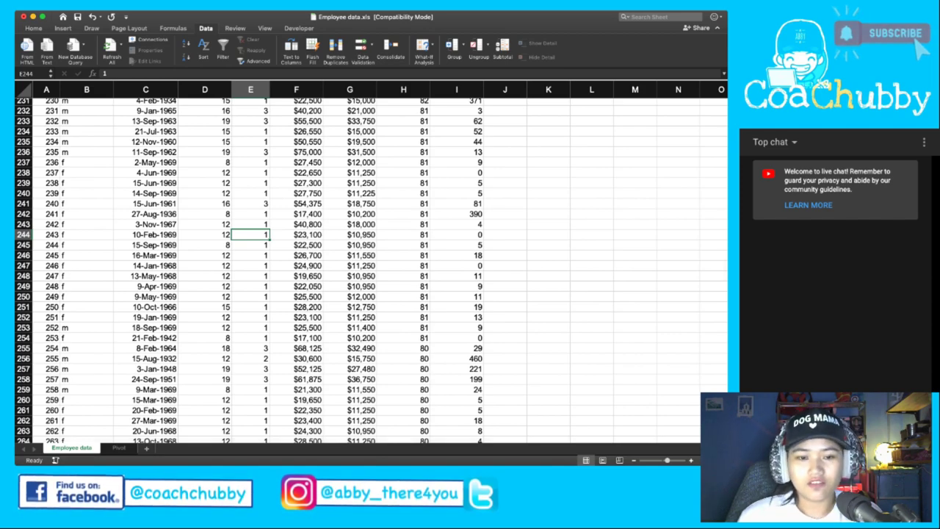
scroll(250, 234, down, 20)
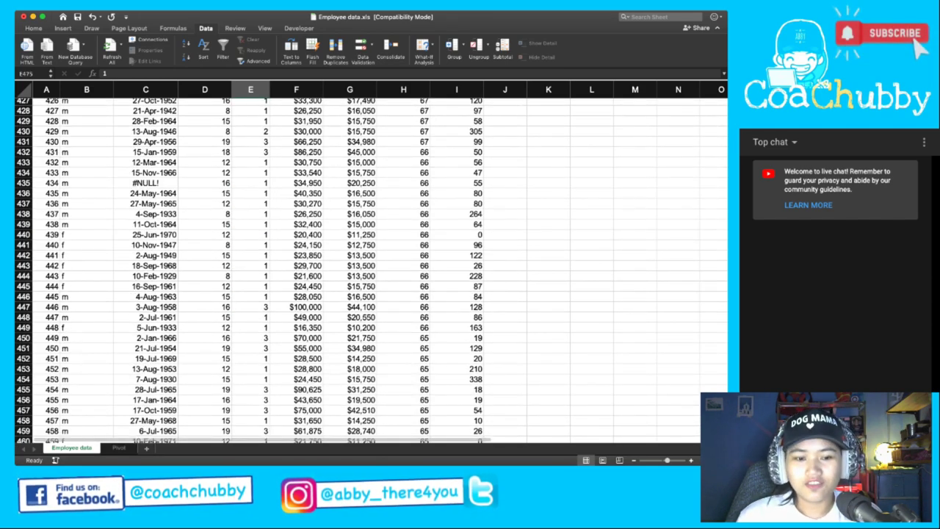
scroll(371, 270, up, 20)
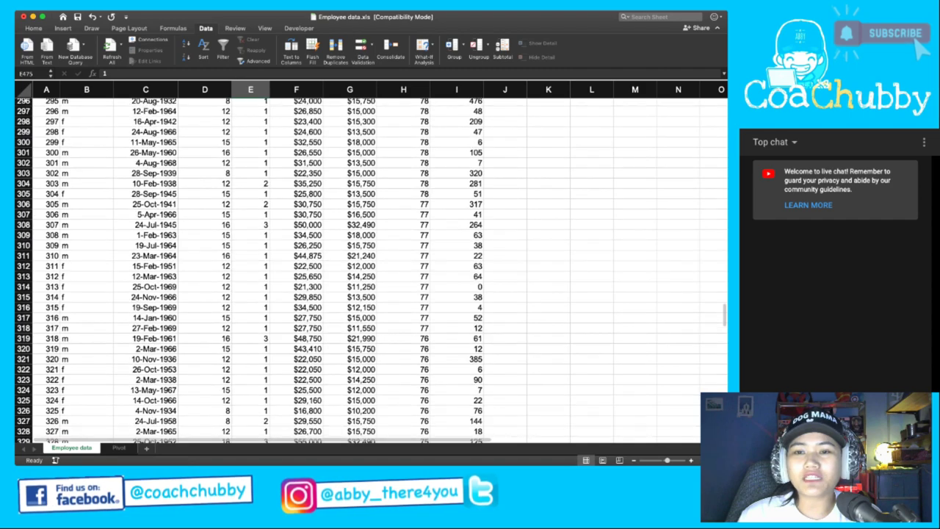
scroll(371, 270, up, 20)
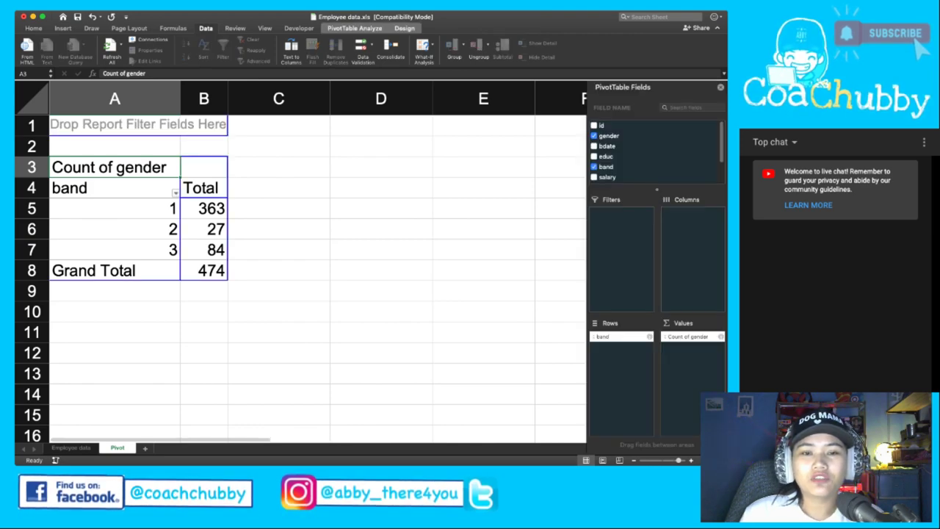
Check band 1's pivot count of 363, then return to the Employee data sheet.
click(114, 209)
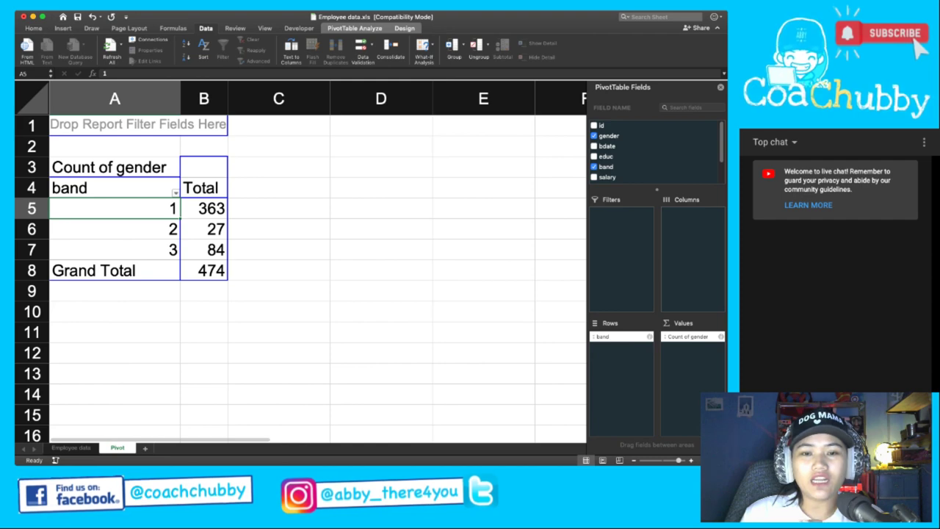
click(204, 209)
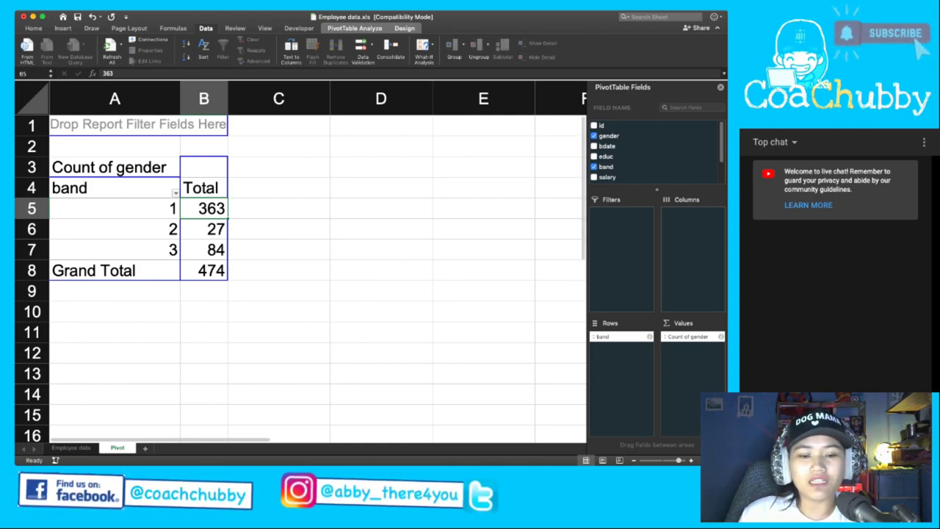
key(ctrl+Page_Up)
Enter the invalid band value q in cell E11.
click(251, 206)
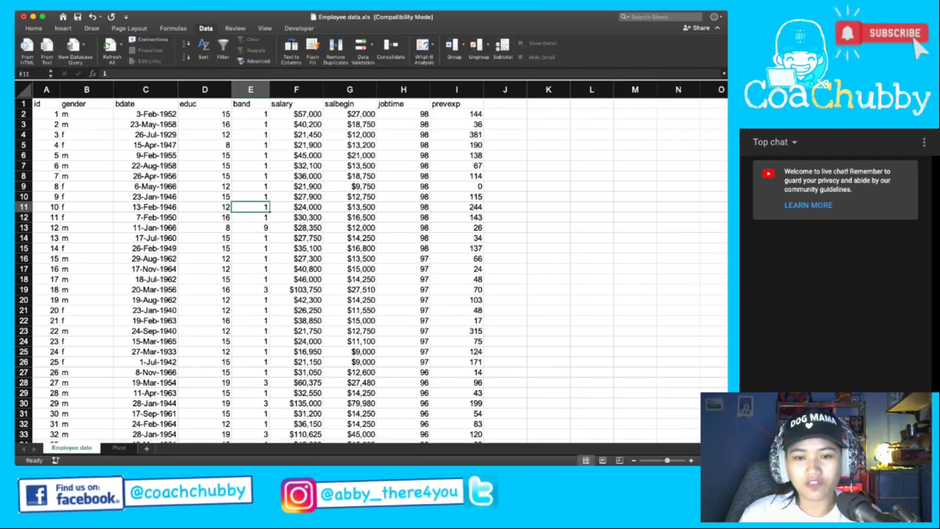
text(q)
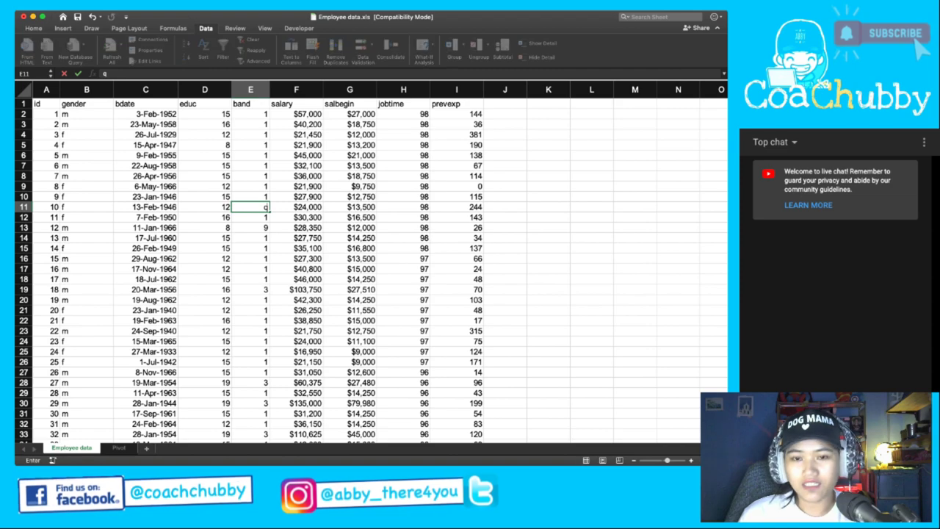
key(Return)
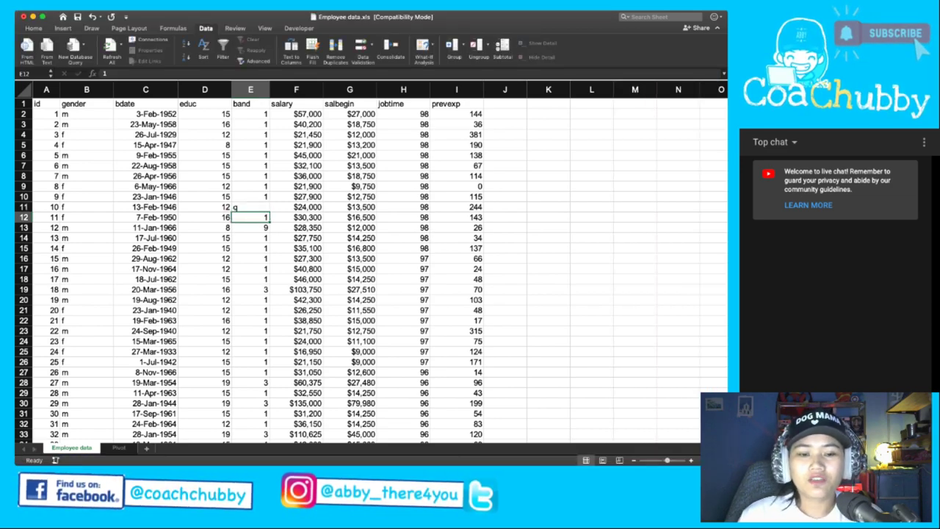
Refresh the pivot table on the Pivot sheet, then return to Employee data.
click(118, 447)
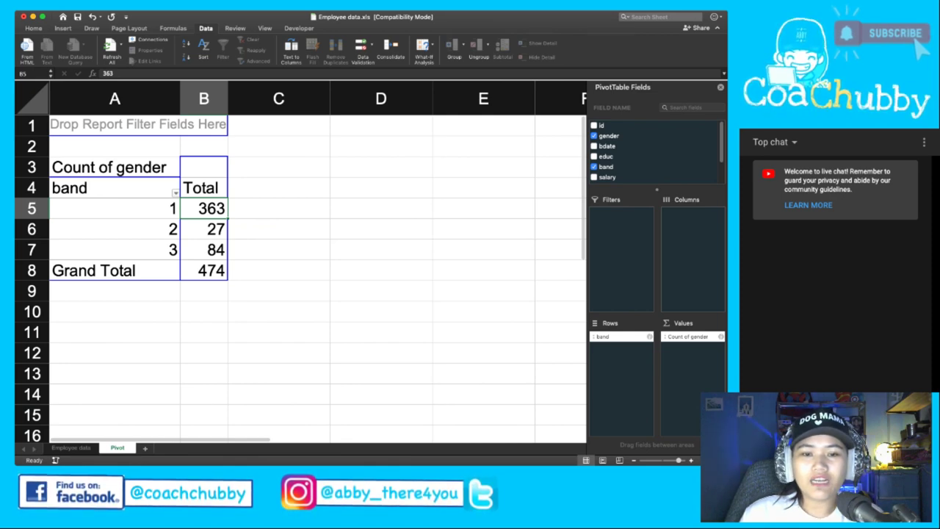
key(super+alt+F5)
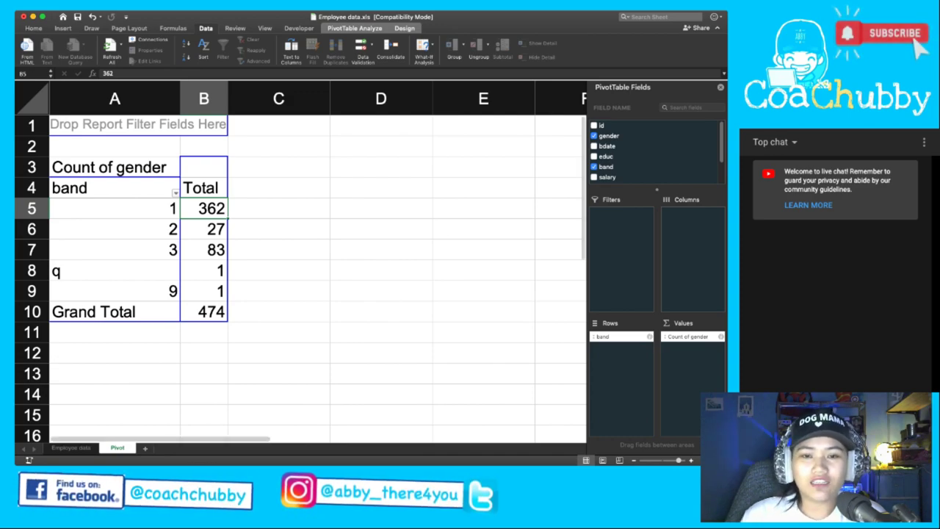
key(ctrl+Page_Up)
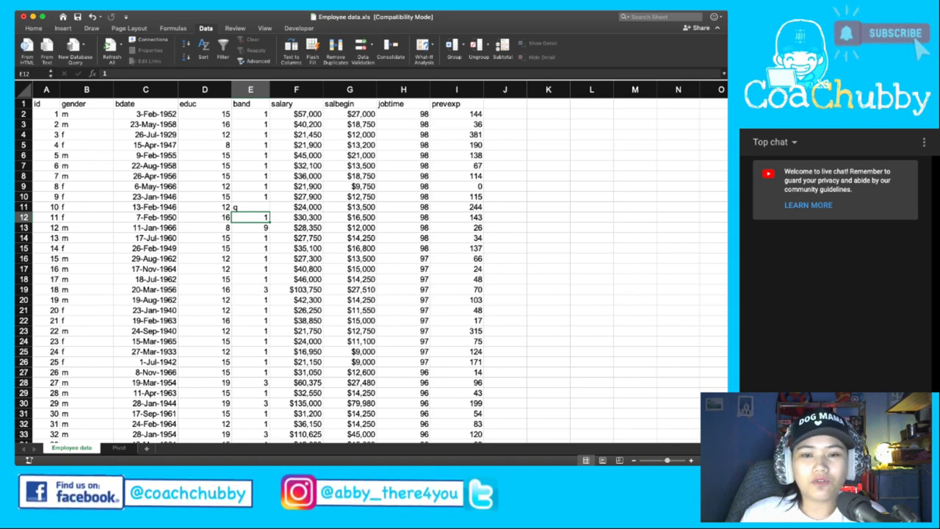
Set E11 back to band 1 and scan the gender entries in column B.
click(250, 207)
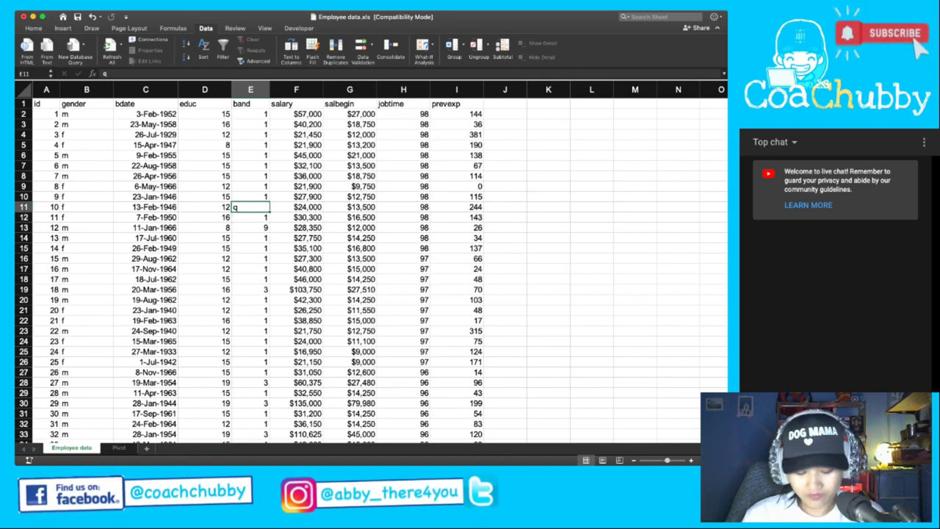
click(250, 196)
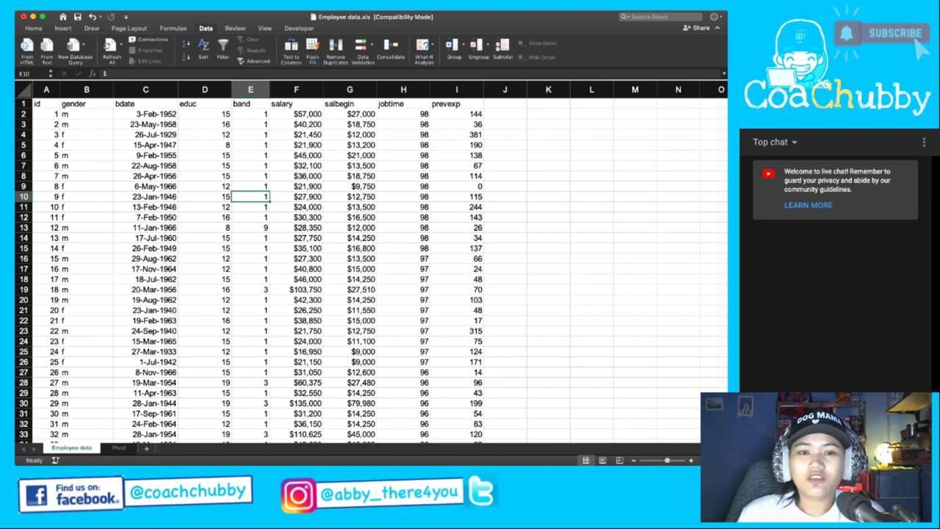
click(86, 89)
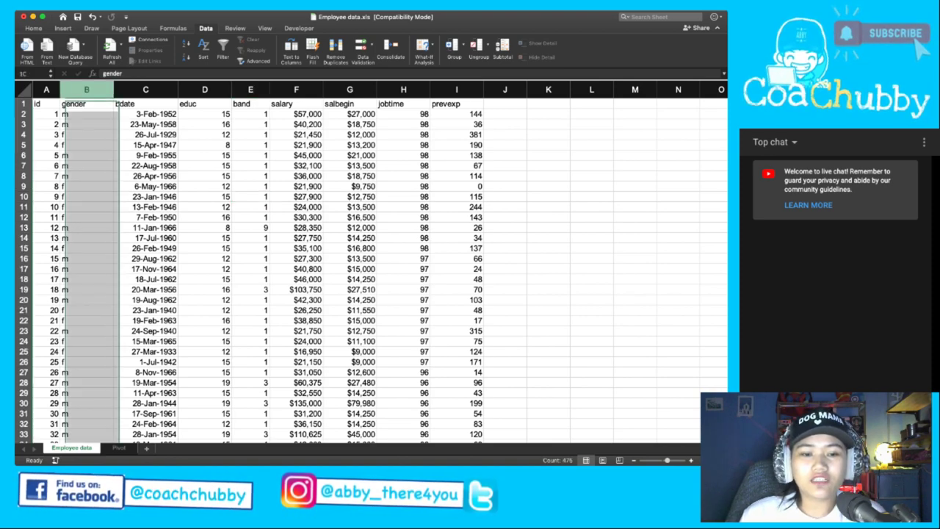
scroll(367, 271, down, 7)
scroll(368, 271, up, 7)
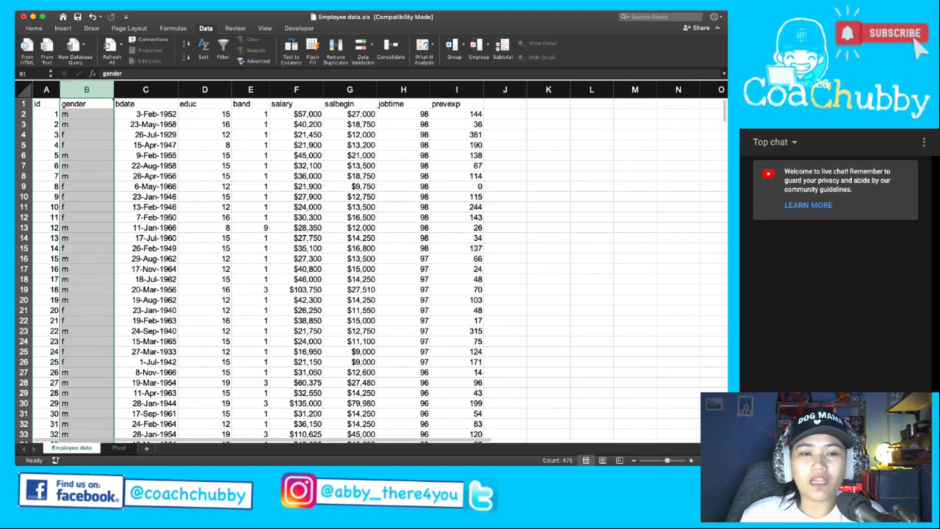
click(86, 114)
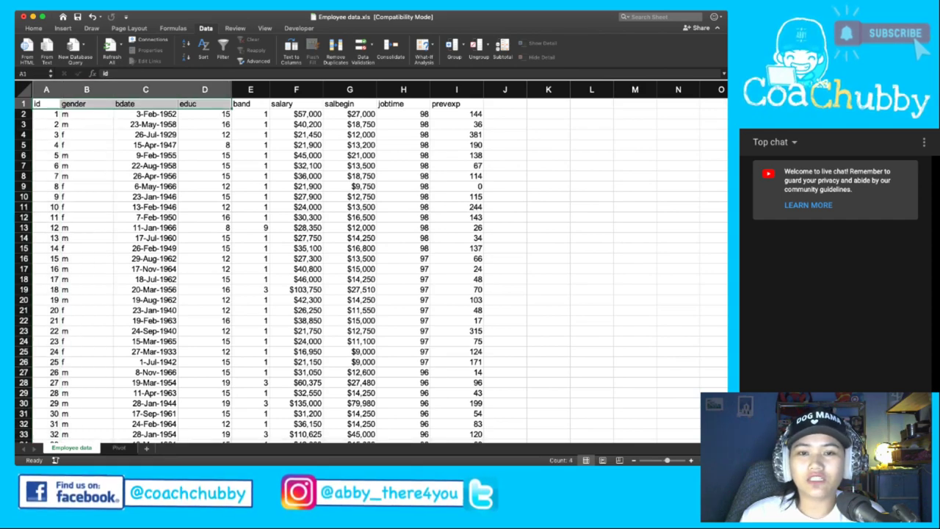
Rename header A1 to 'Sample' and turn on filter arrows across row 1.
click(250, 103)
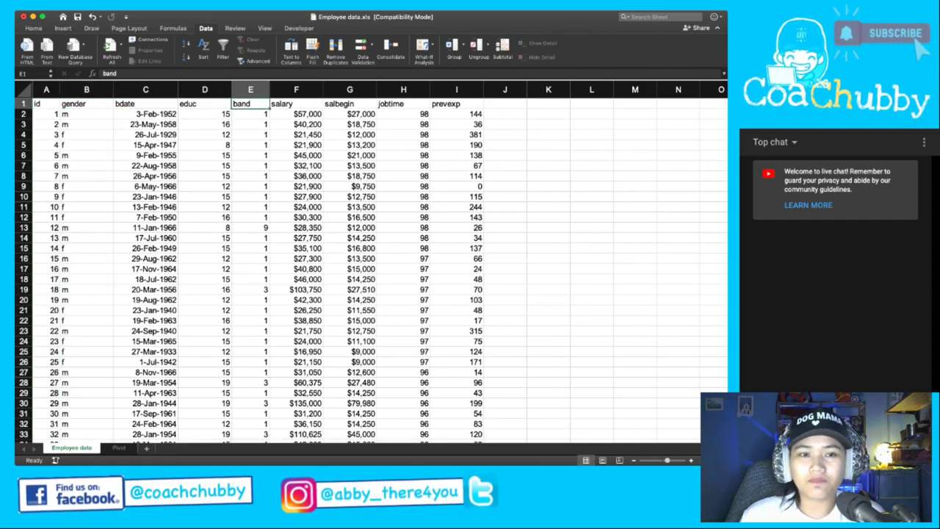
drag(37, 104, 456, 104)
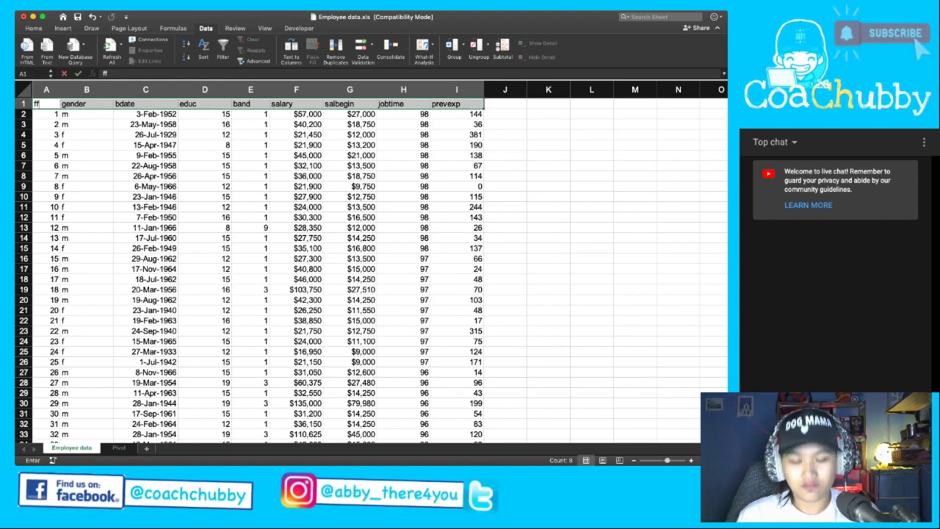
click(146, 124)
click(146, 134)
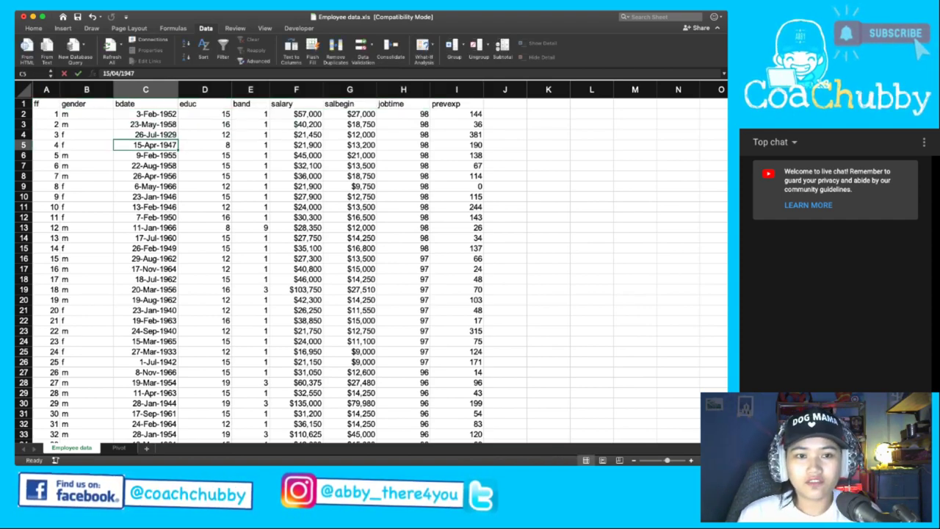
click(46, 104)
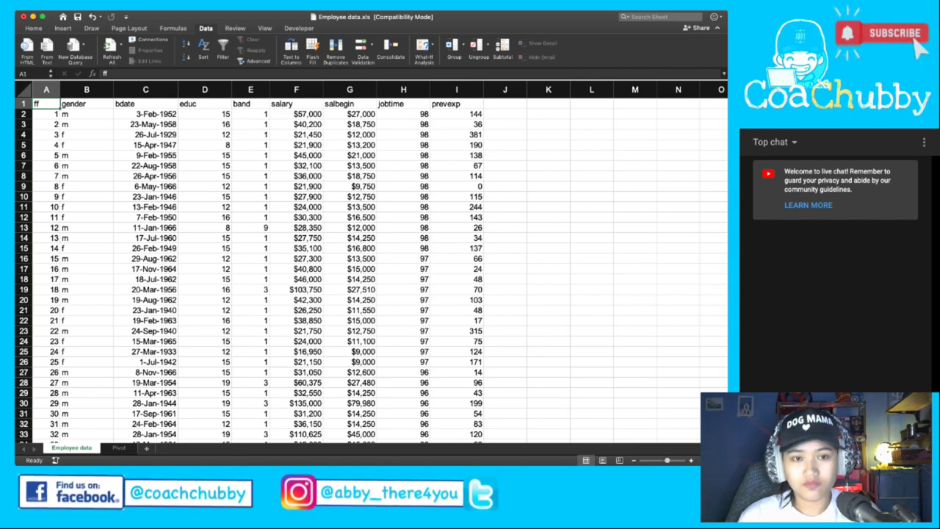
text(Sample)
key(ctrl+Return)
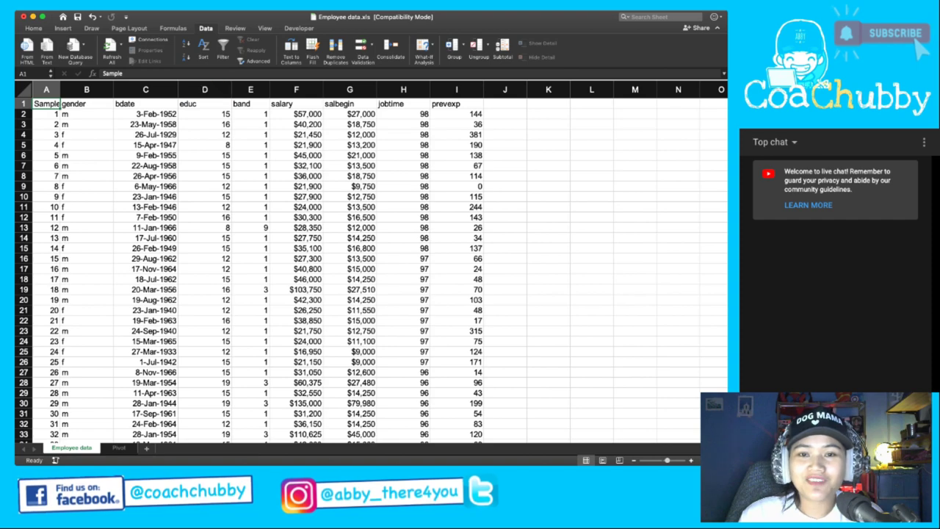
click(222, 50)
Change the stray band value 9 in E13 to 3.
click(205, 135)
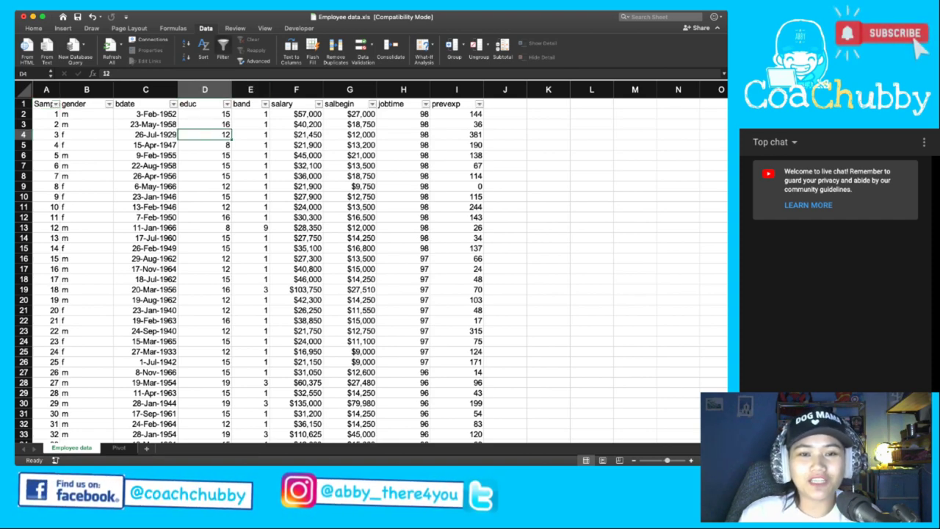
click(146, 134)
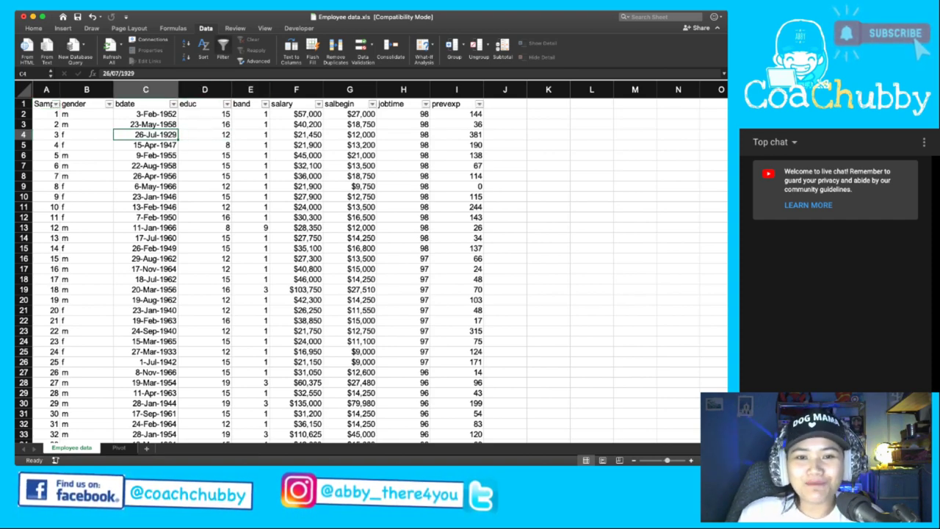
click(205, 114)
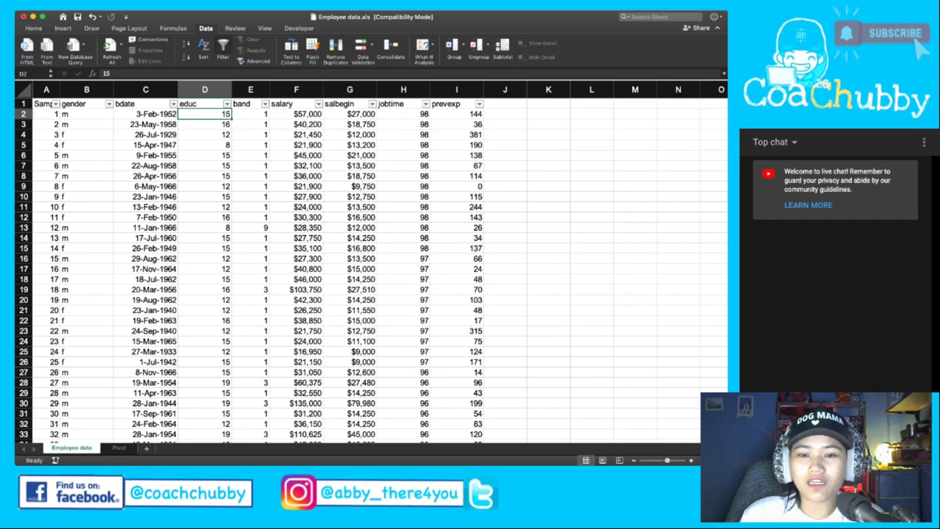
click(251, 290)
click(251, 227)
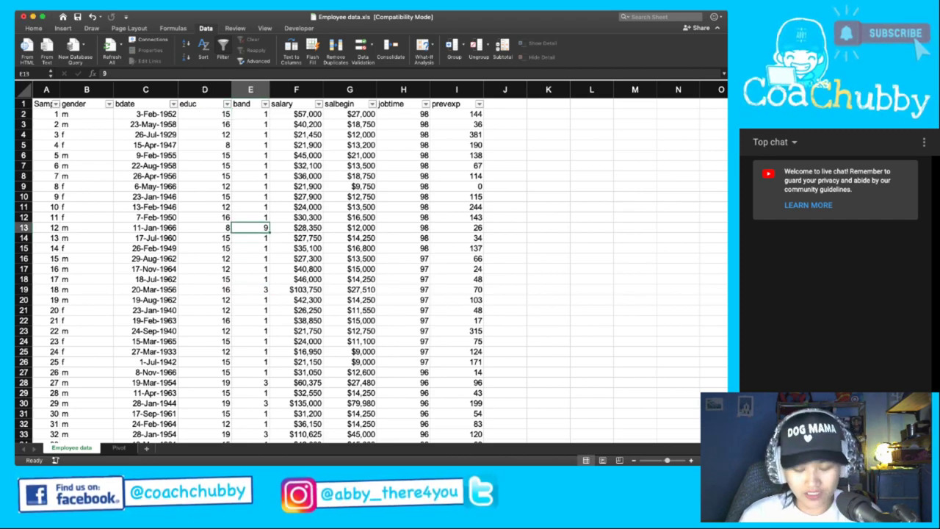
text(3)
key(Return)
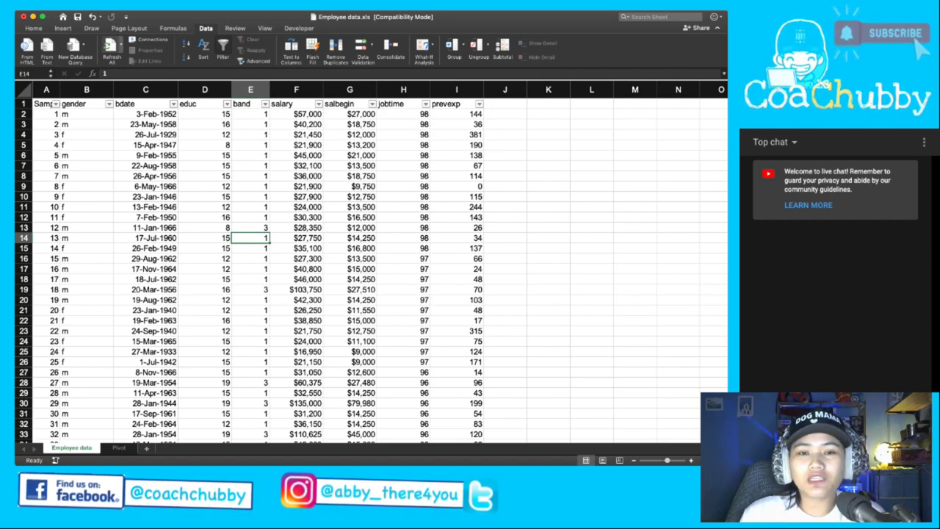
Select the band and gender columns to check their values.
click(250, 89)
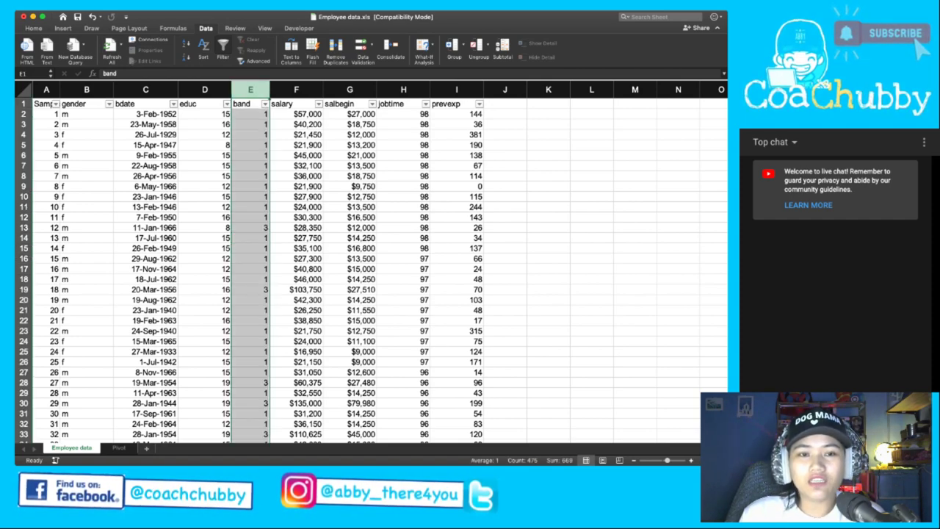
click(86, 124)
click(86, 89)
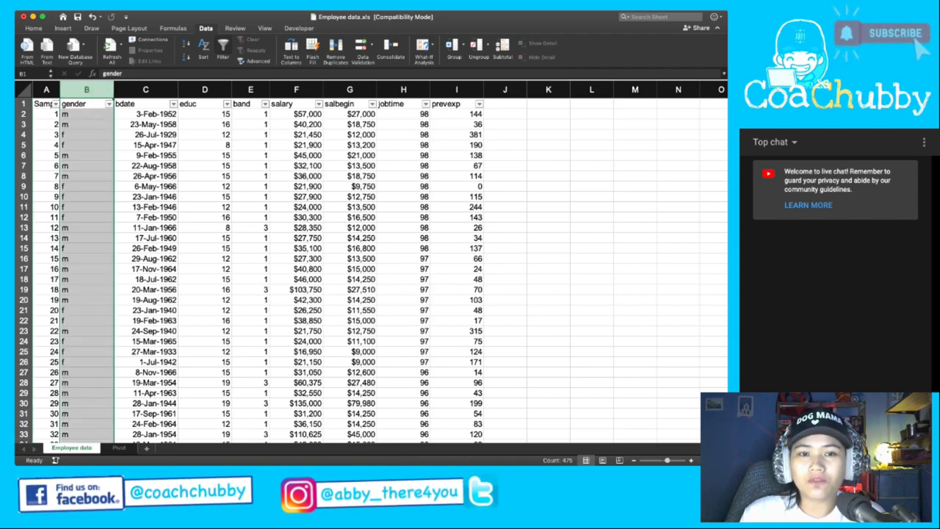
click(86, 124)
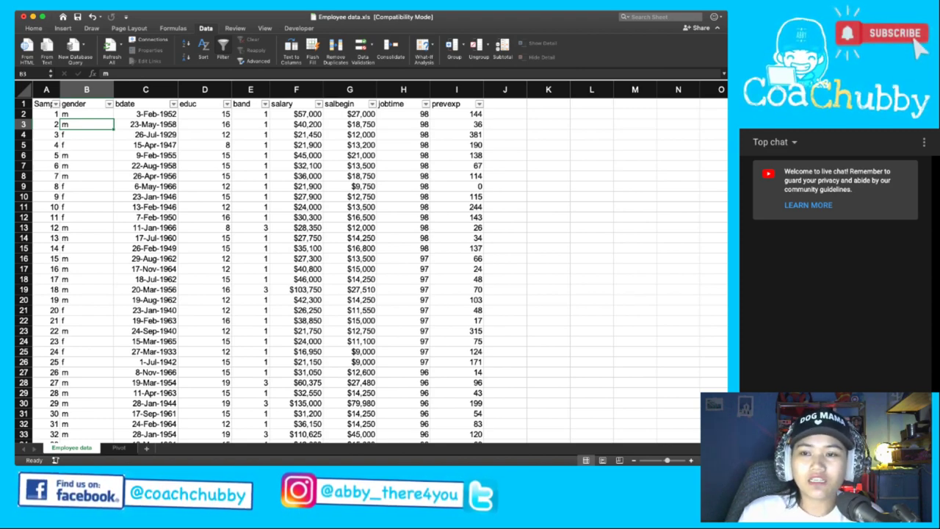
click(548, 103)
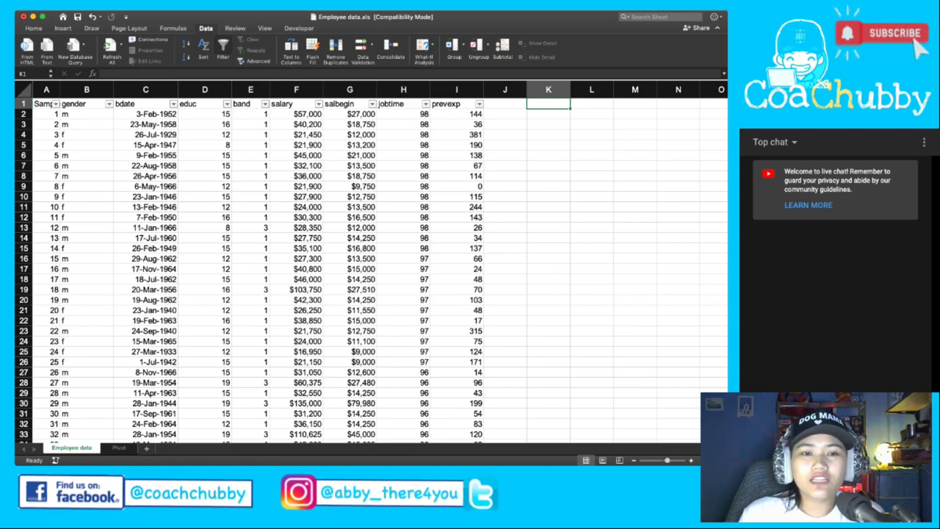
drag(86, 103, 86, 124)
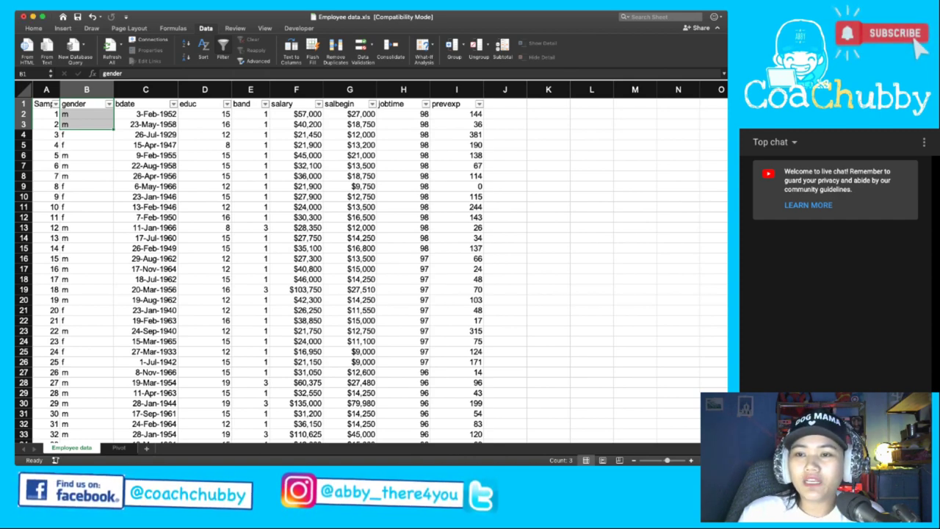
click(548, 103)
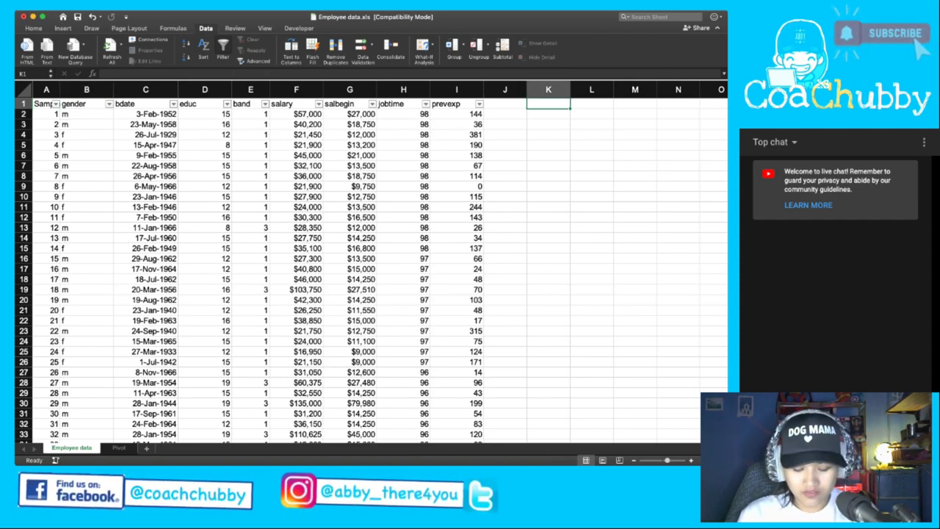
Enter Gender in K1, f in K2 and m in K3.
text(Gen)
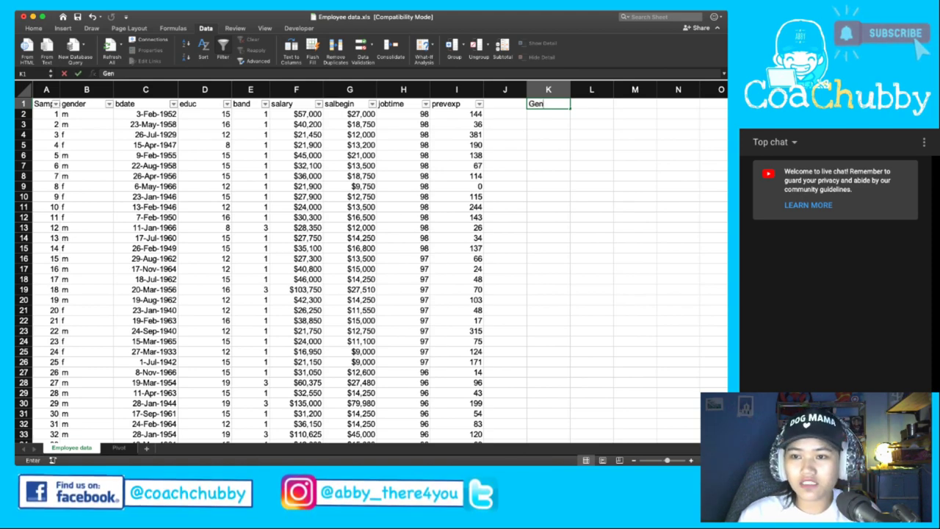
text(der)
key(Return)
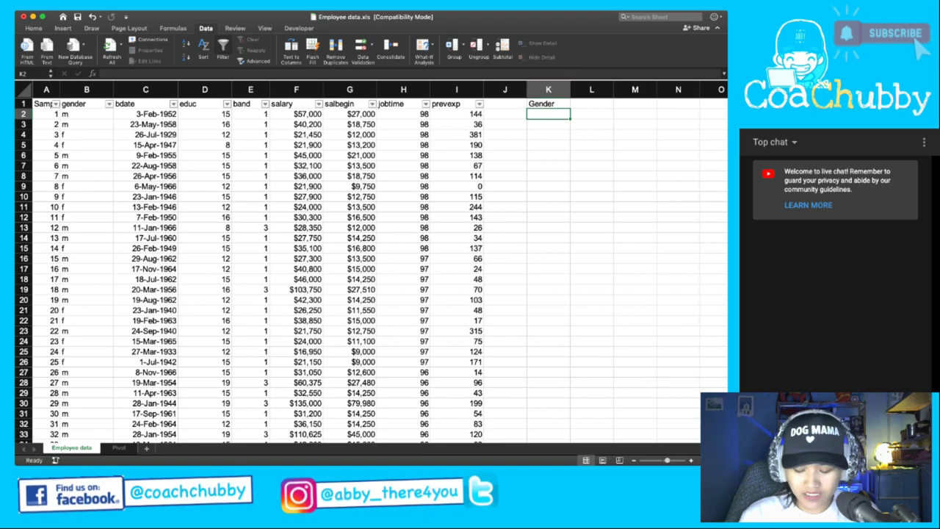
text(f)
key(Return)
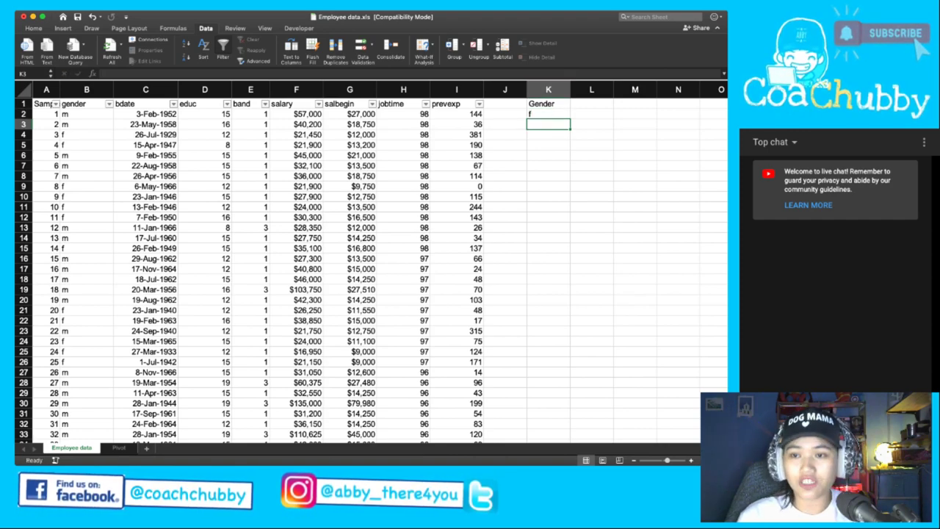
text(m)
click(548, 114)
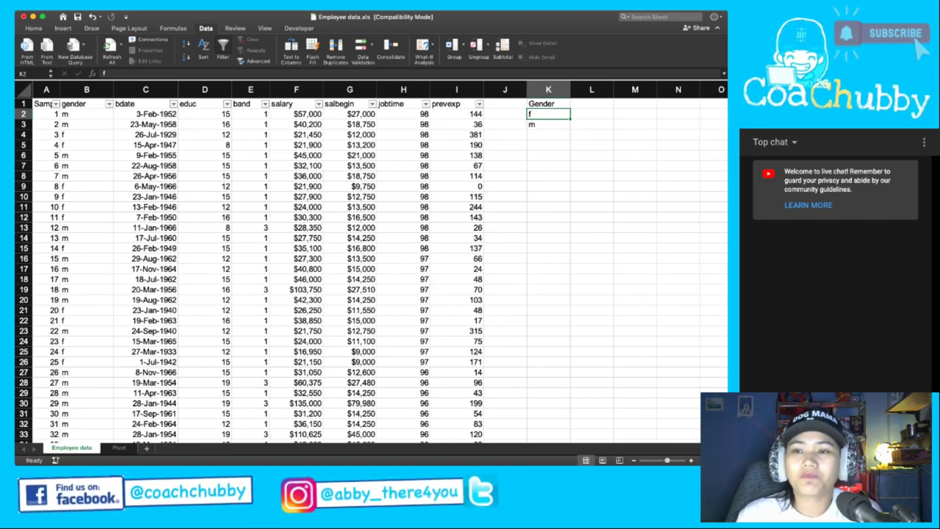
Review the K1:K3 entries and select gender column B.
click(548, 103)
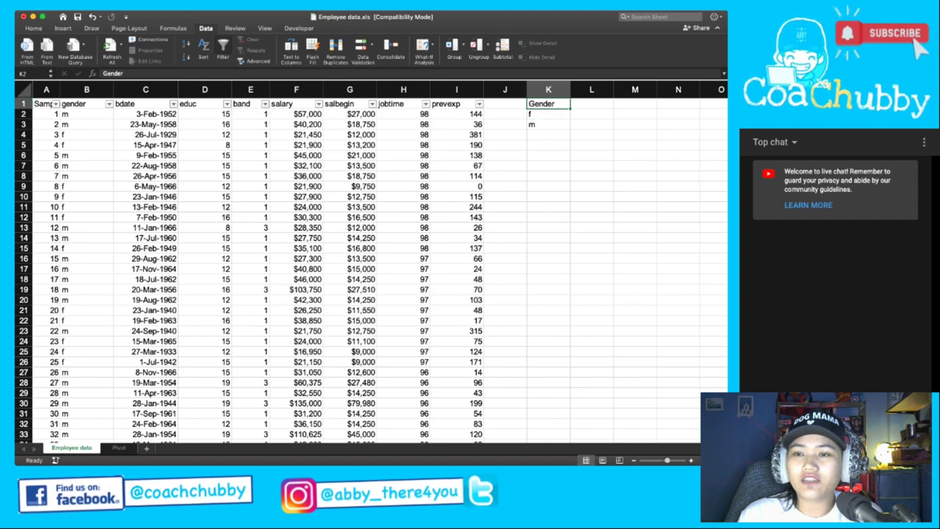
click(548, 114)
click(548, 124)
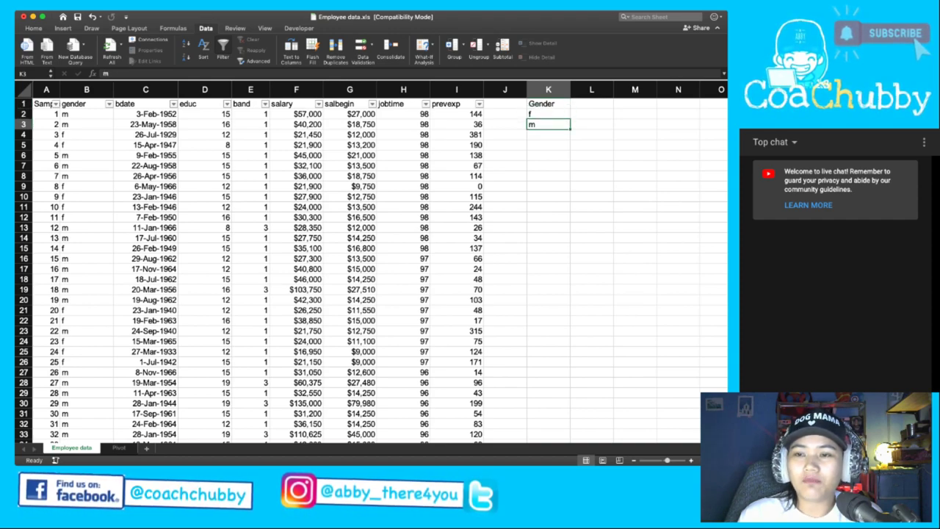
click(548, 103)
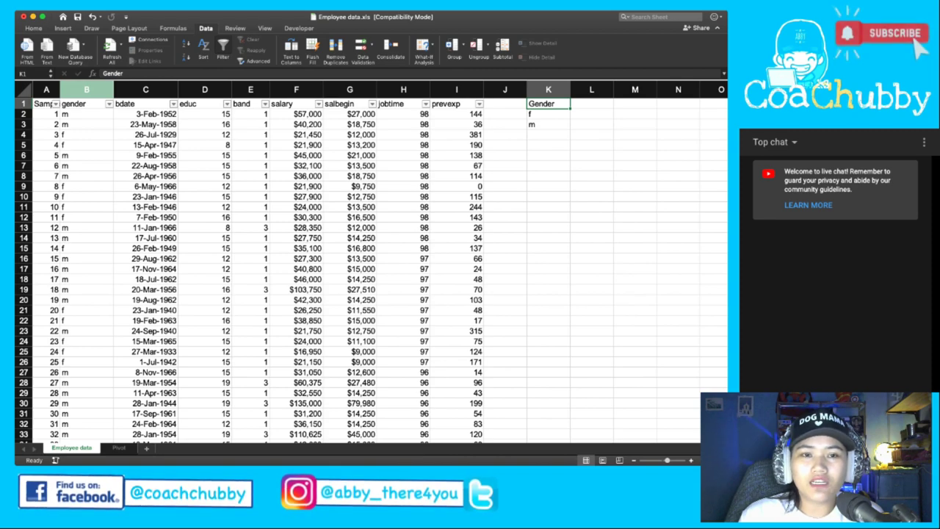
click(86, 89)
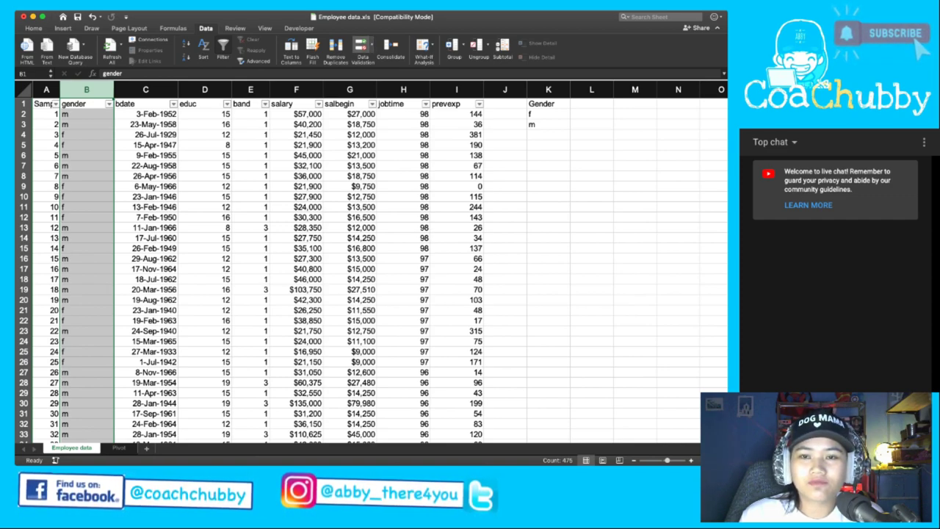
Apply List data validation to column B with source K2:K3 (f, m).
click(362, 48)
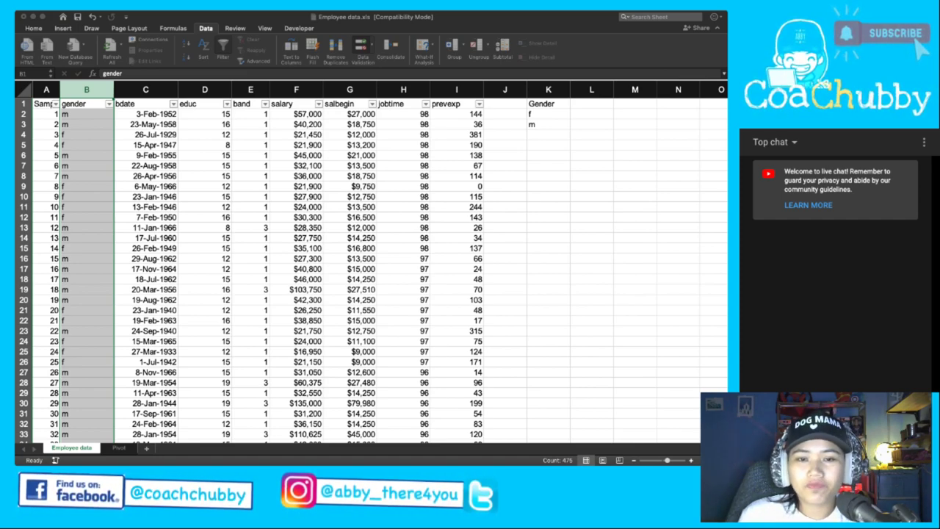
key(F2)
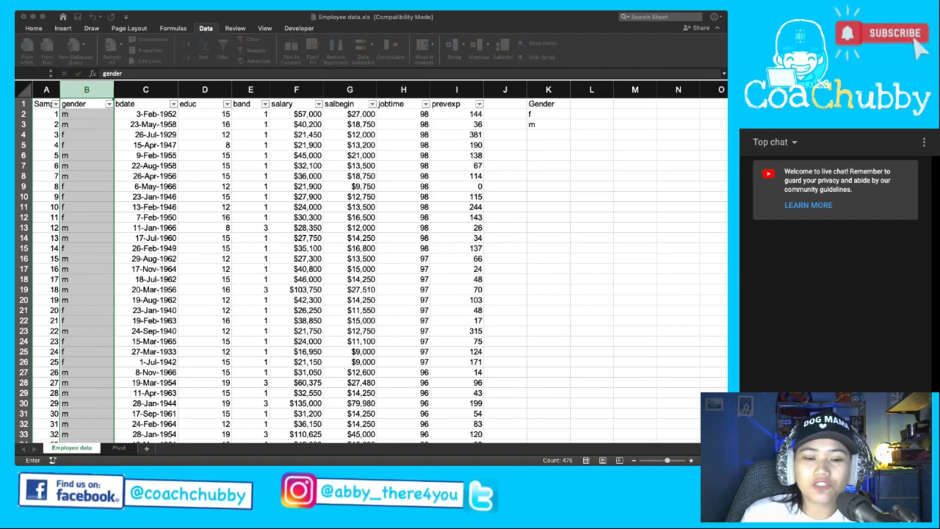
click(548, 135)
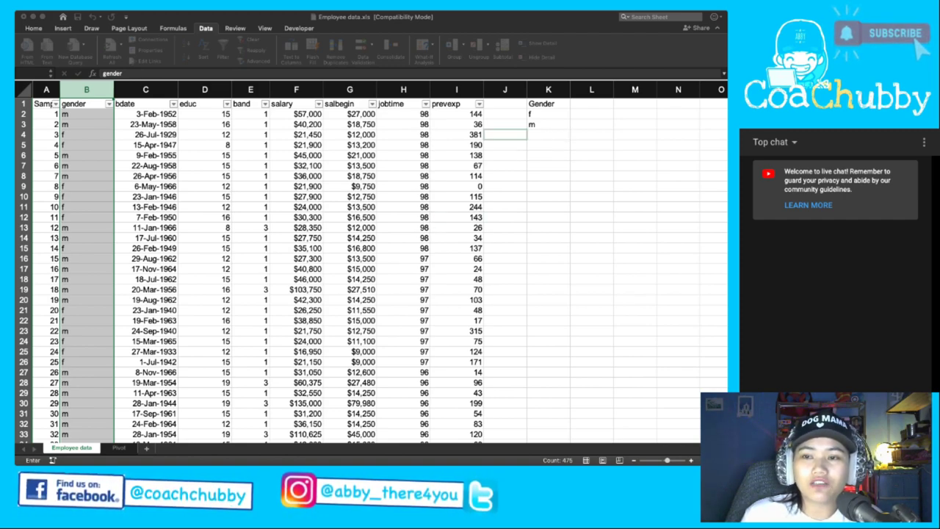
click(548, 114)
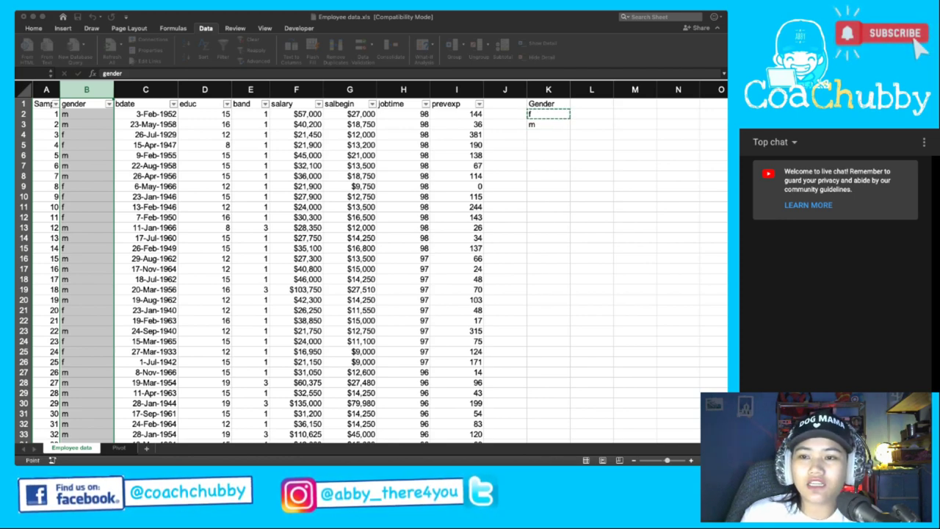
drag(548, 114, 548, 124)
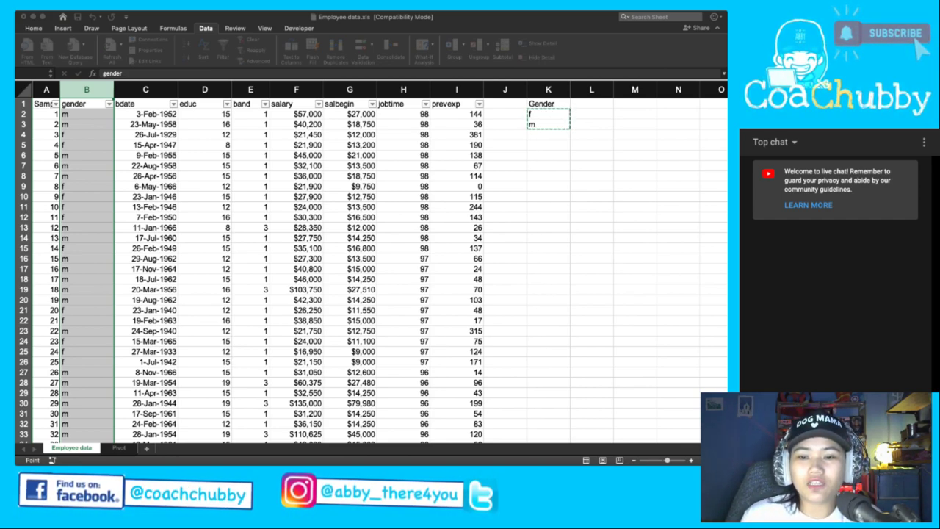
click(120, 104)
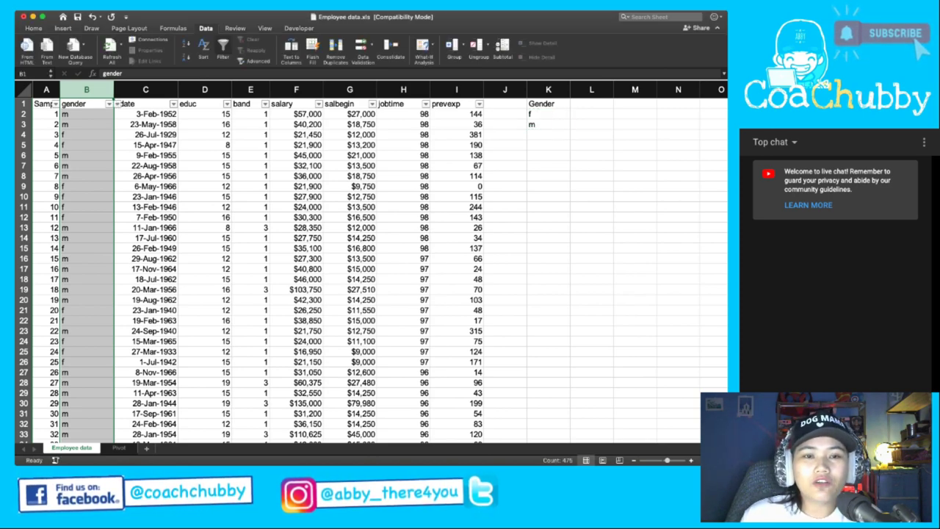
click(86, 114)
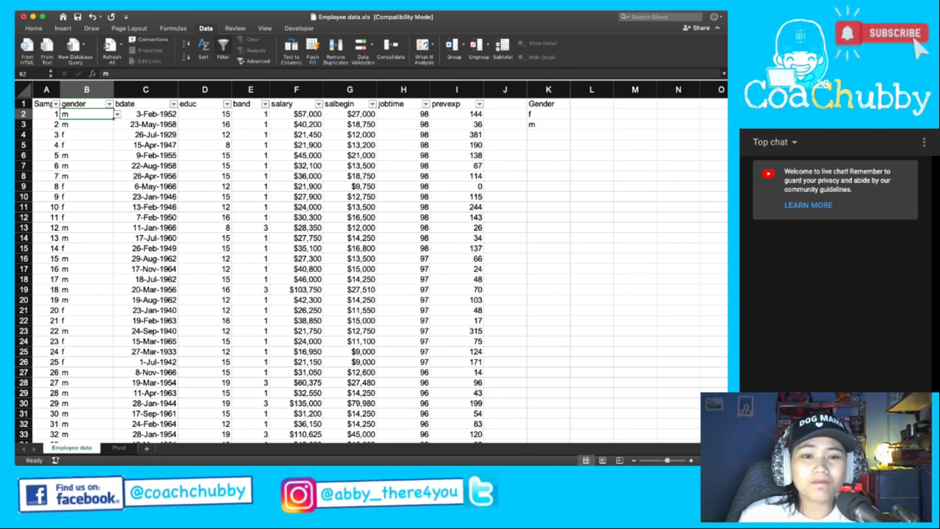
click(87, 134)
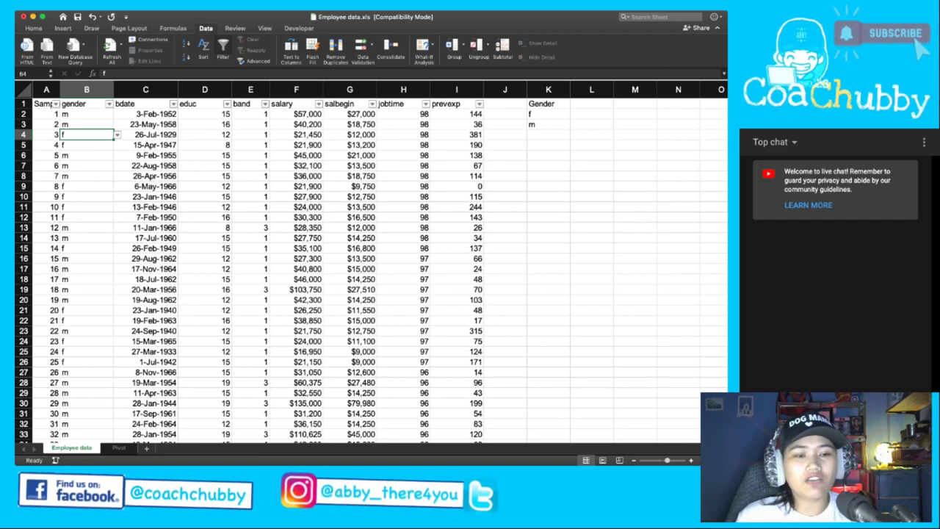
click(591, 113)
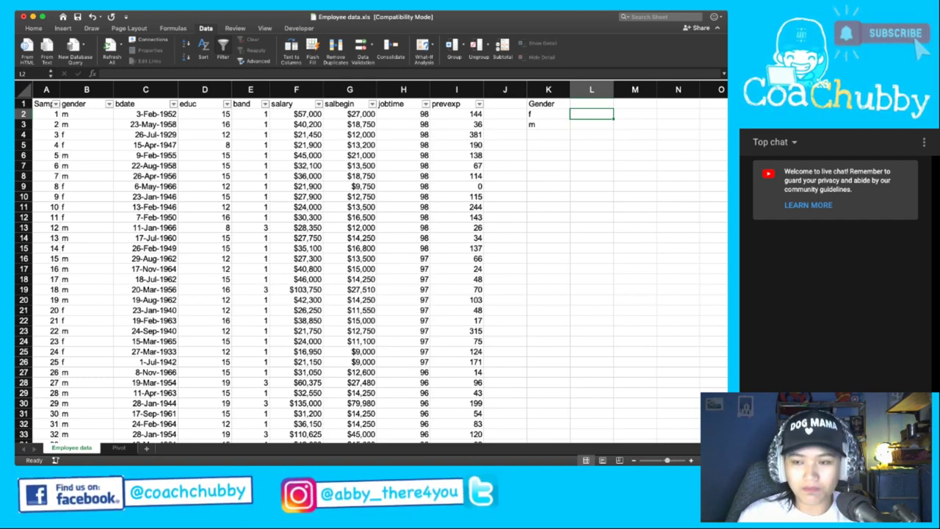
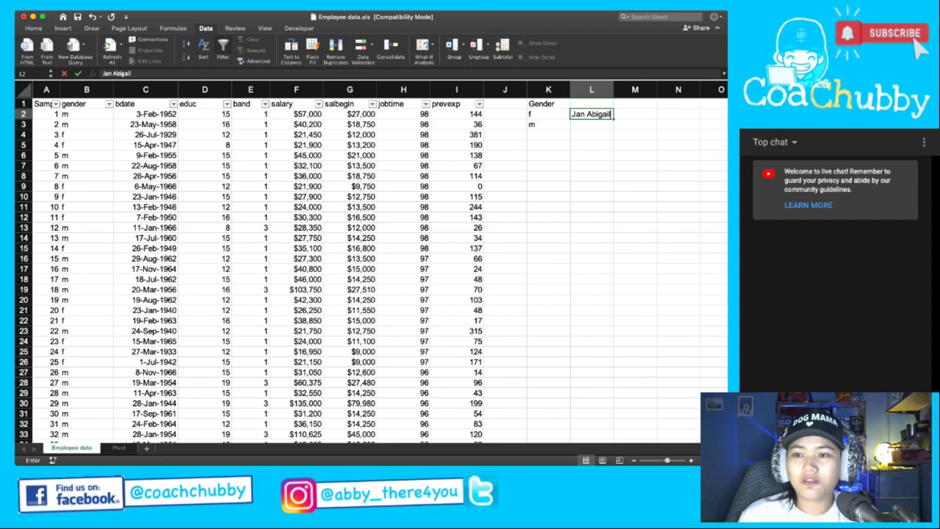
Enter three sample full names in cells L2, L3 and L4.
key(Return)
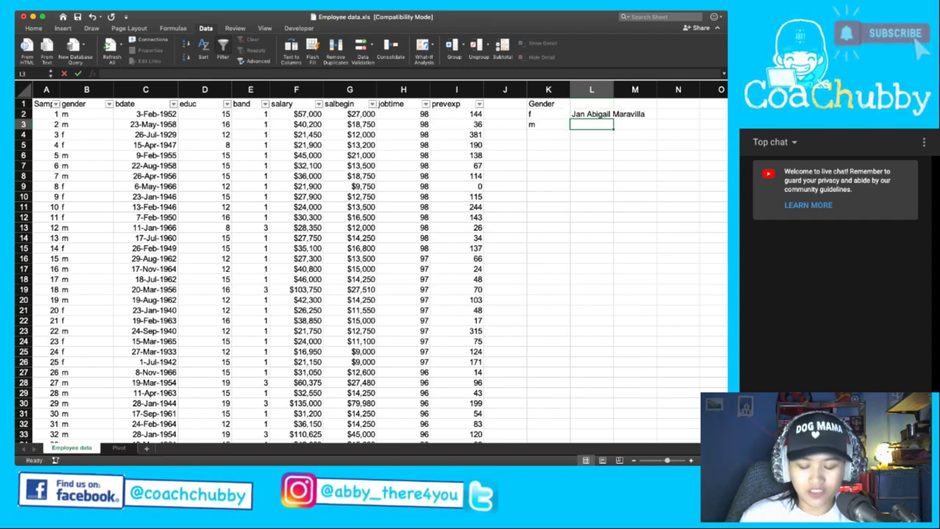
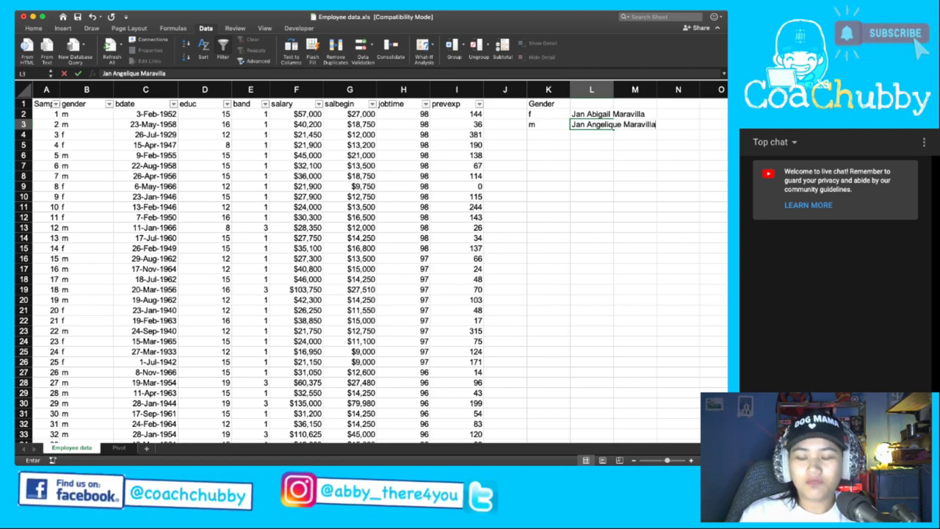
key(Return)
click(592, 166)
text(J)
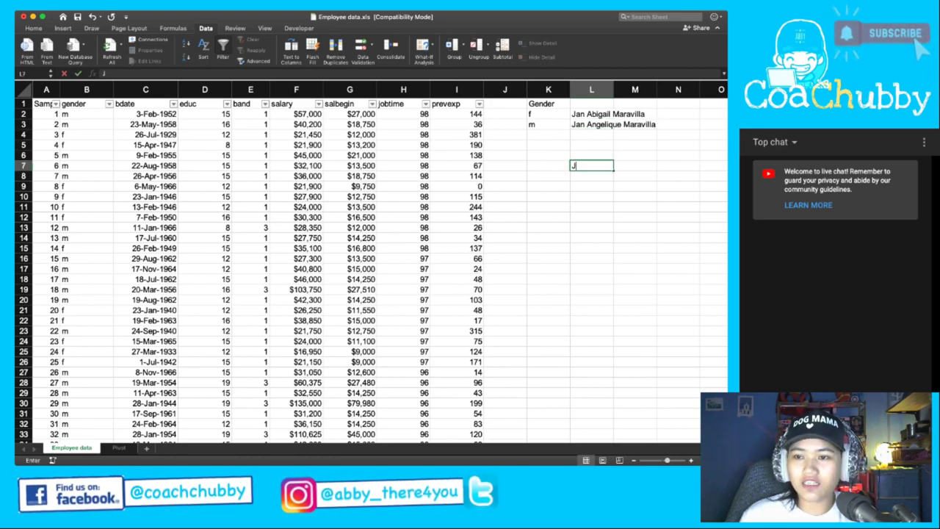
text(an)
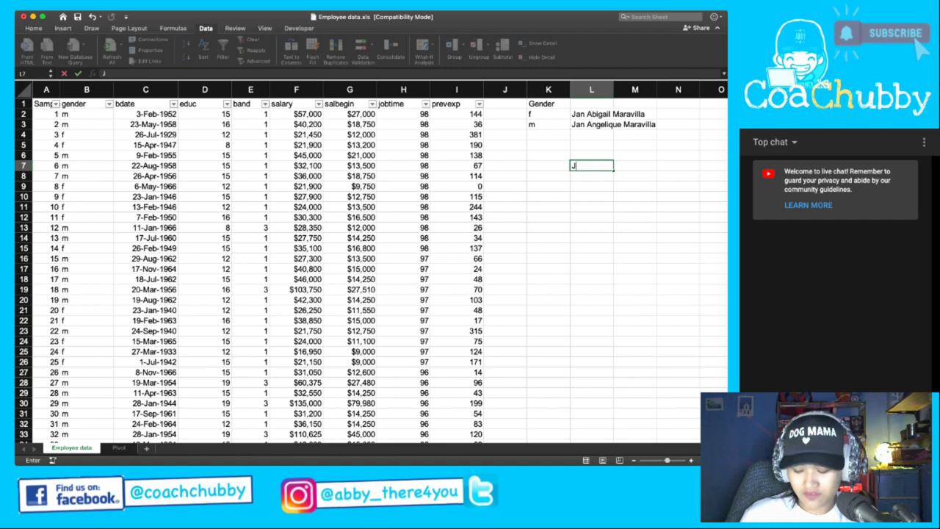
key(Up)
key(Up)
key(Up)
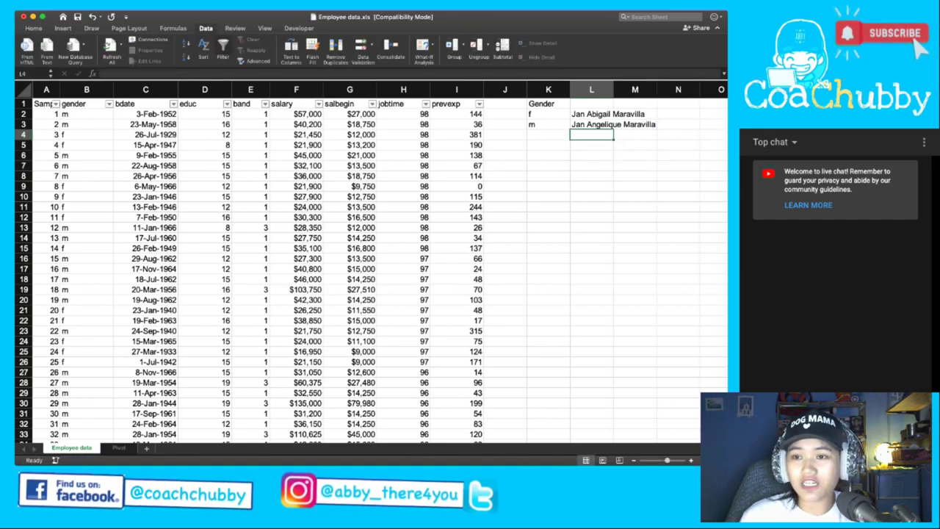
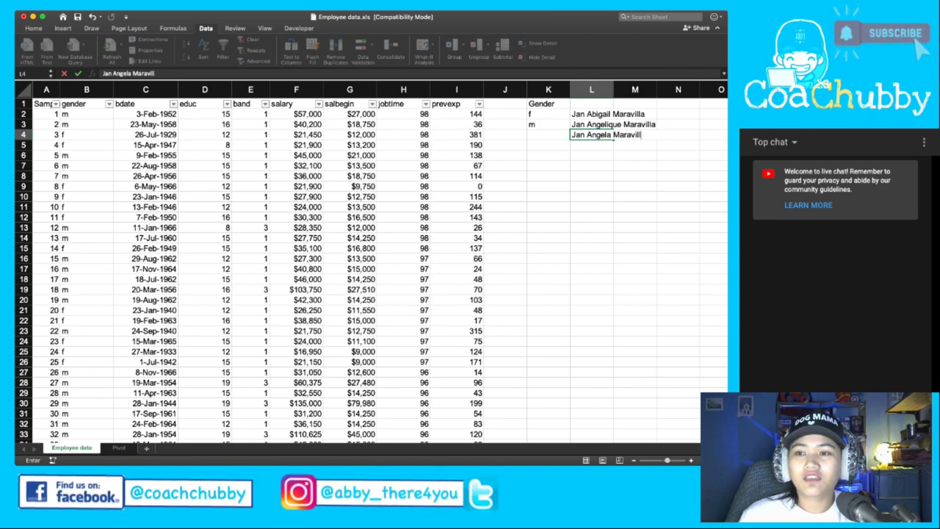
key(Return)
key(Up)
key(Up)
key(Up)
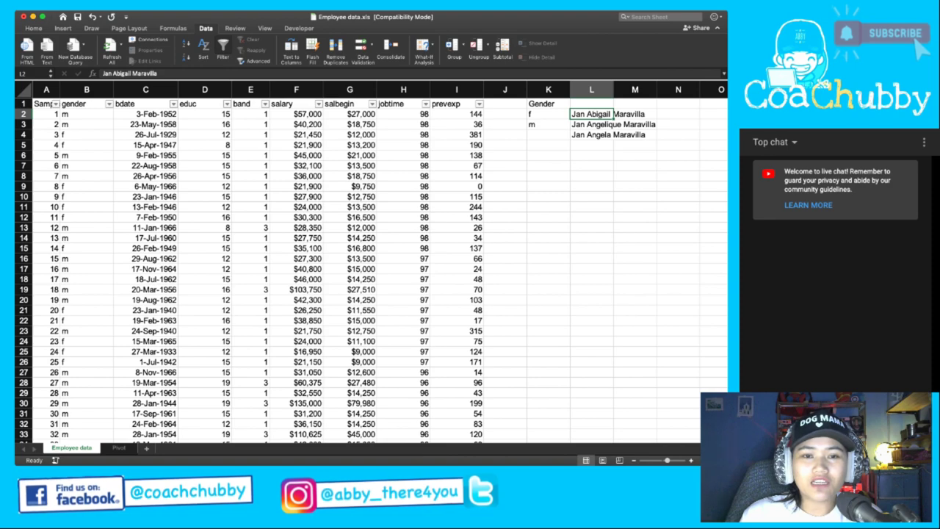
click(505, 103)
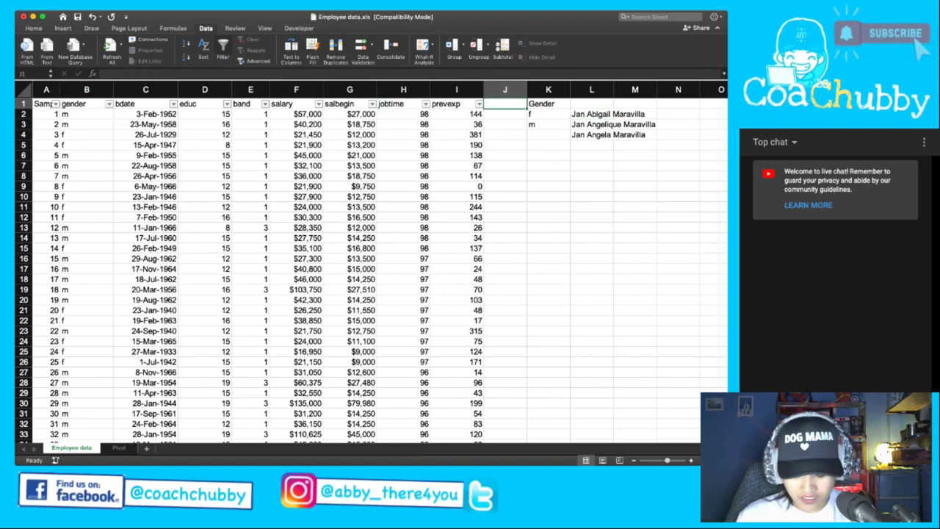
Add a test 'Friend' heading in J1 with a sample friend name in J2.
text(Fri)
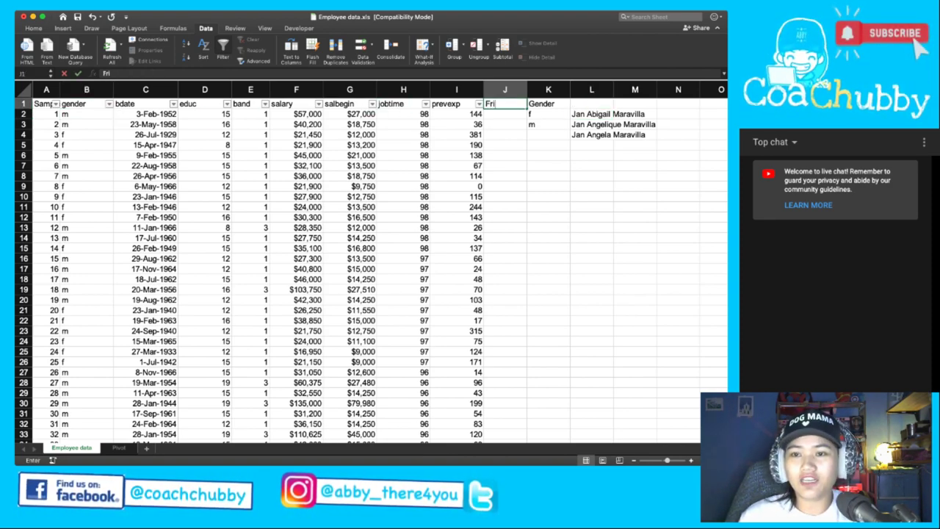
text(end)
key(Return)
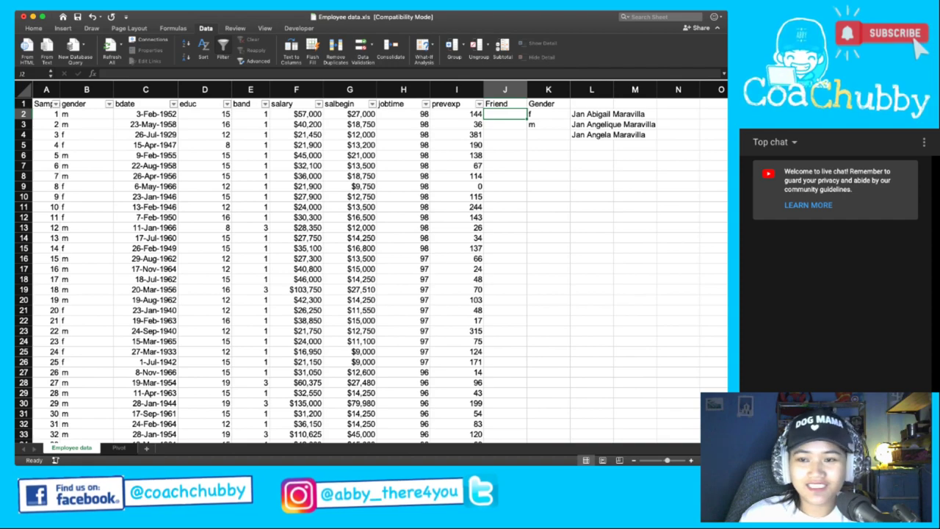
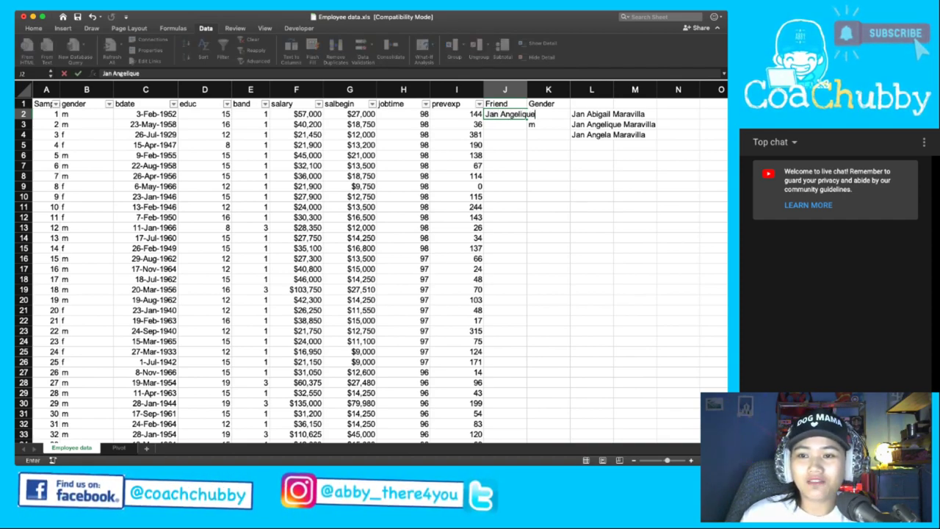
text(c)
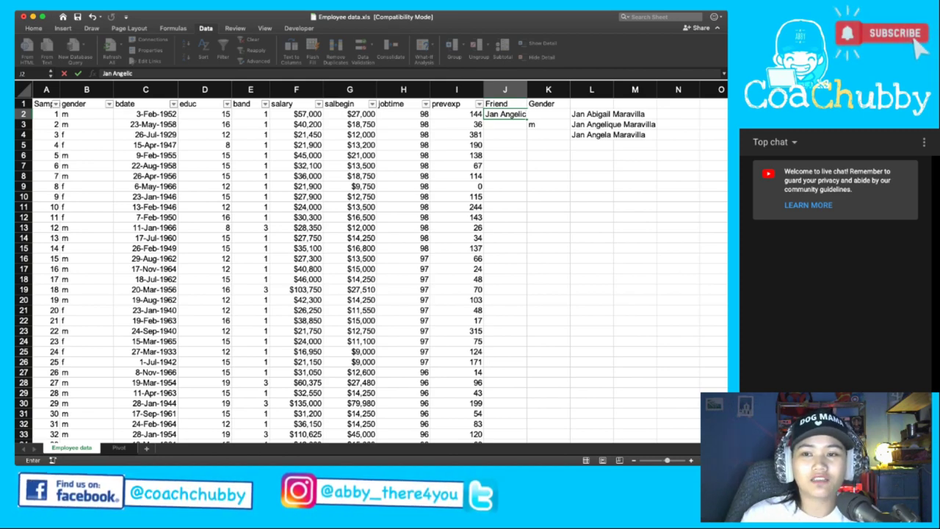
click(505, 145)
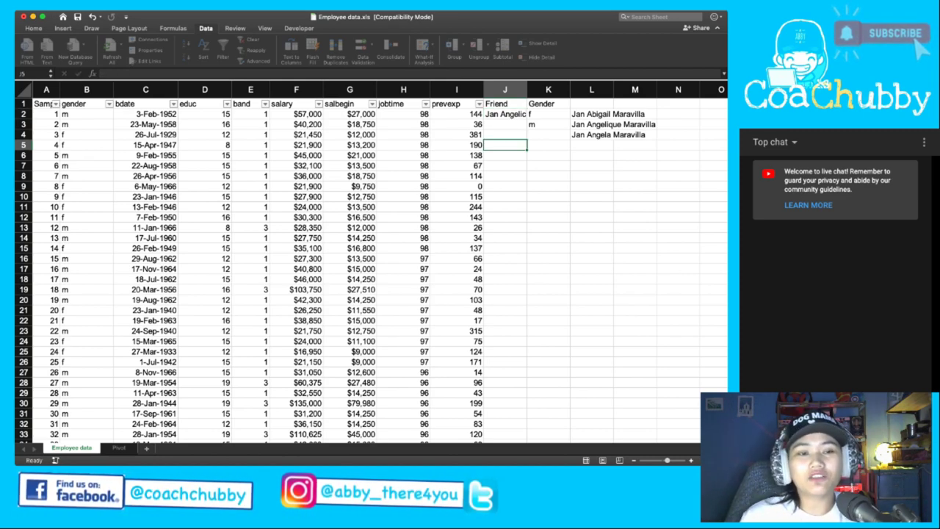
Delete the Friend heading from J1 and the sample name from J2.
click(505, 104)
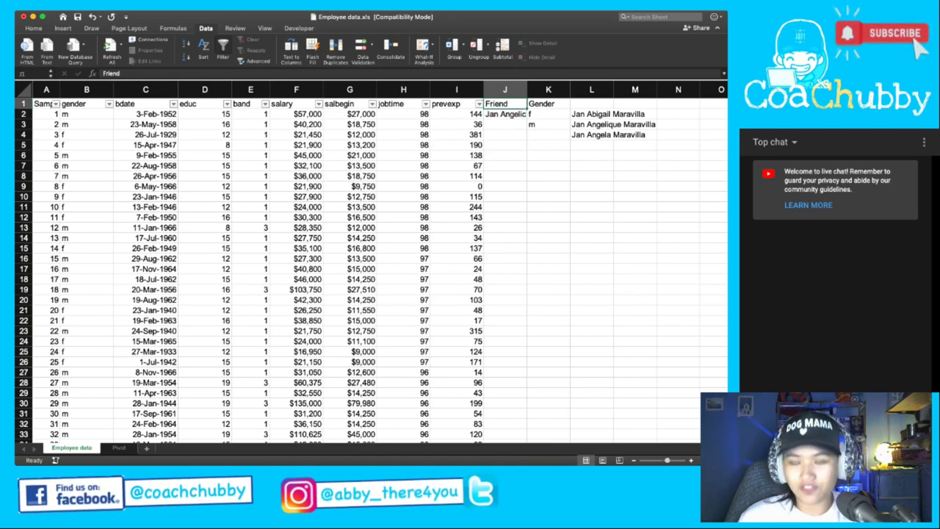
key(Delete)
click(504, 113)
key(Delete)
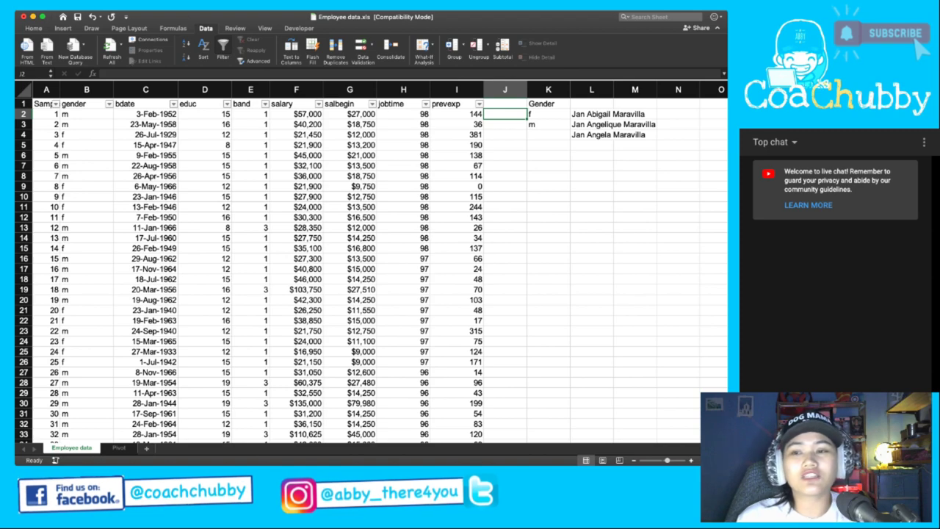
AutoFit column L to the full names and check the gender drop-down on B2.
click(403, 206)
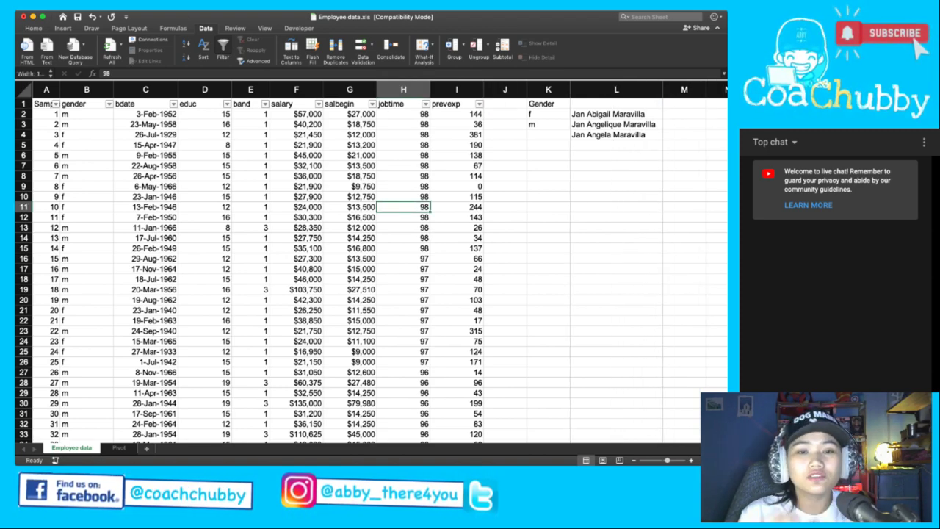
double_click(613, 89)
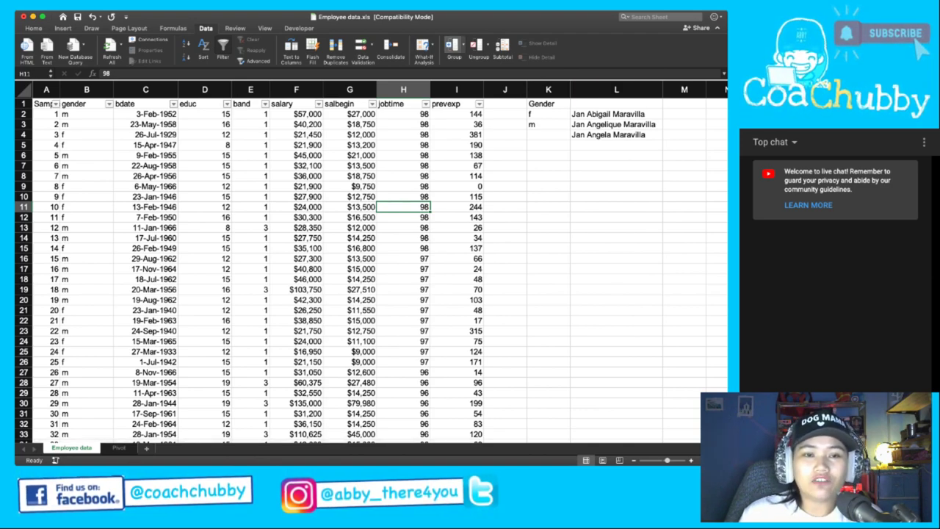
click(86, 114)
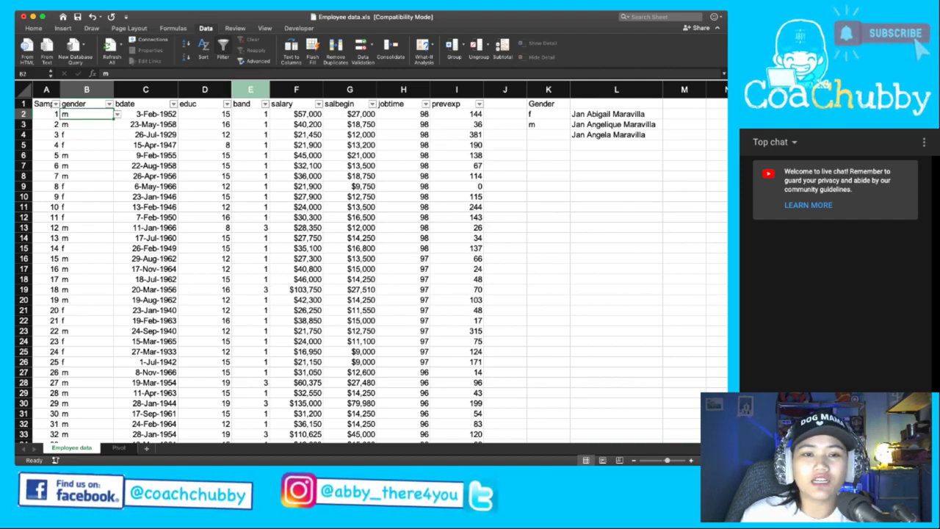
Look over the gender list in K2:K3, then select the entire band column E.
click(251, 124)
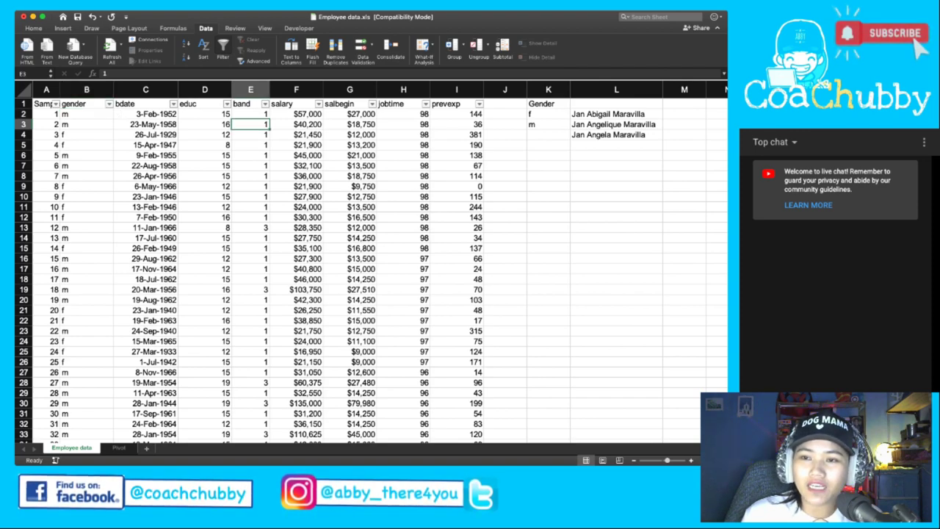
drag(548, 114, 570, 139)
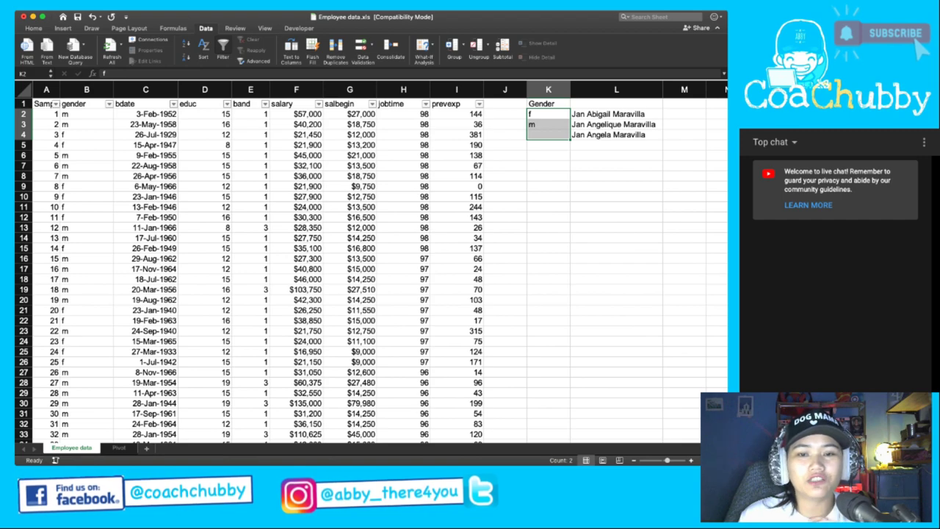
click(250, 165)
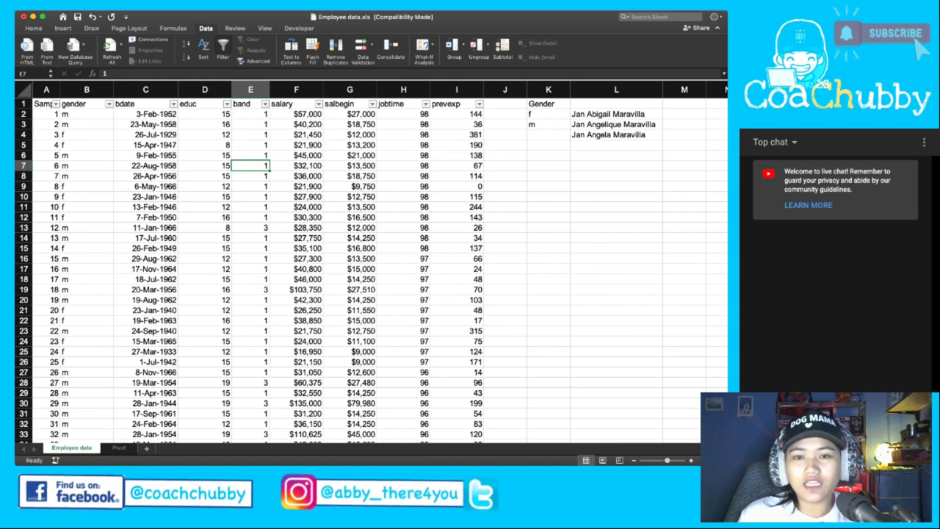
click(250, 90)
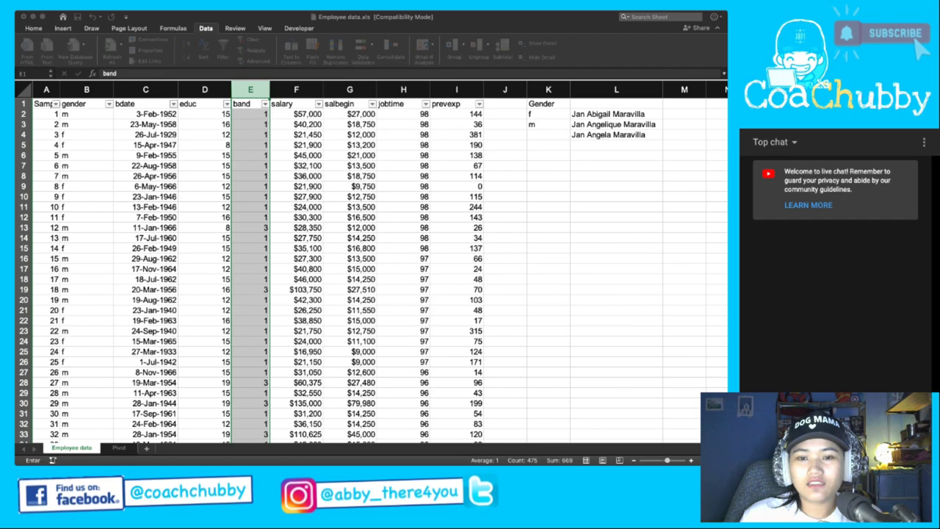
key(Escape)
click(250, 186)
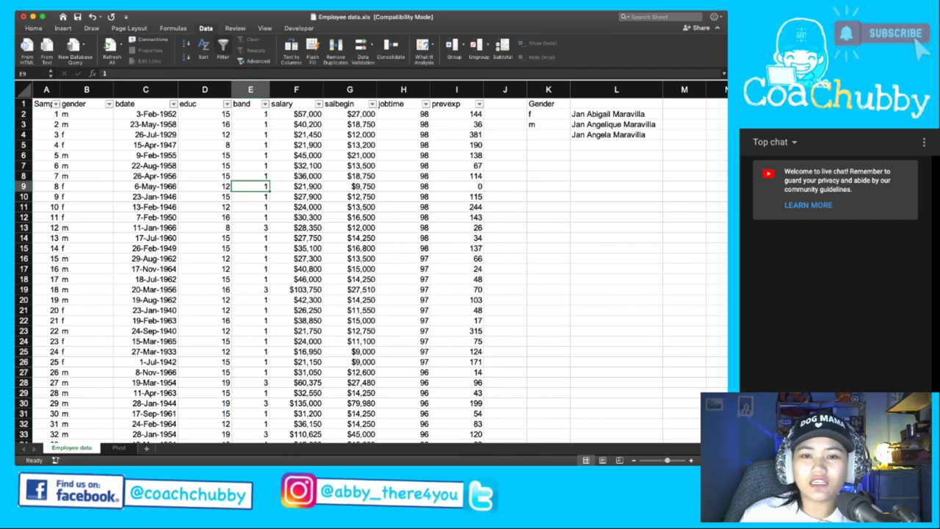
click(251, 144)
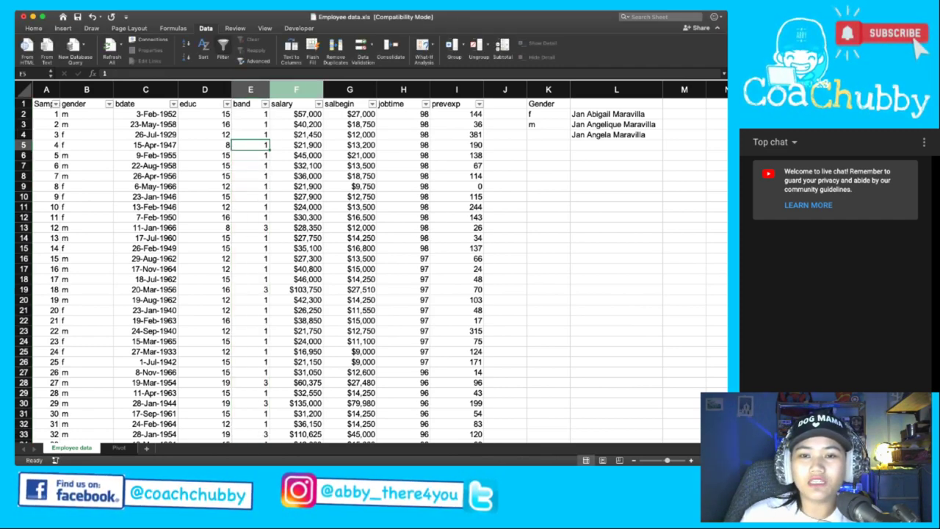
click(251, 89)
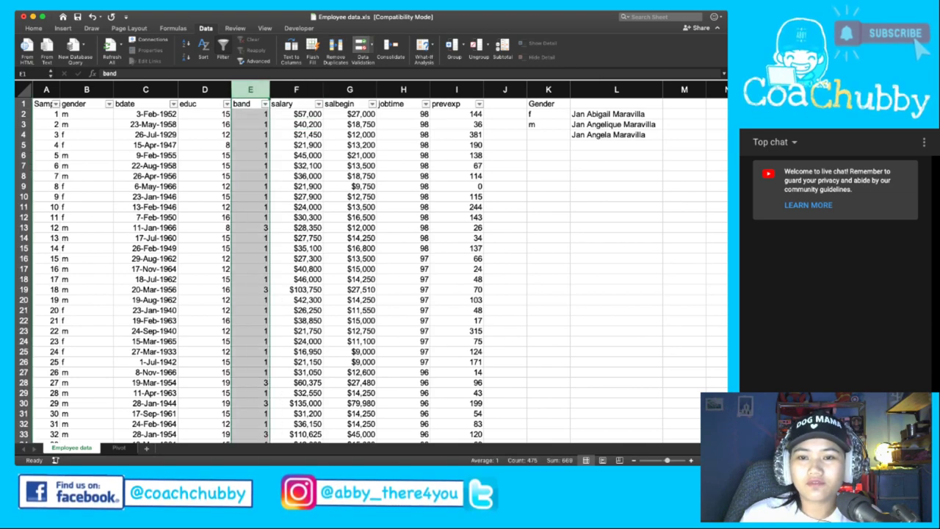
key(F2)
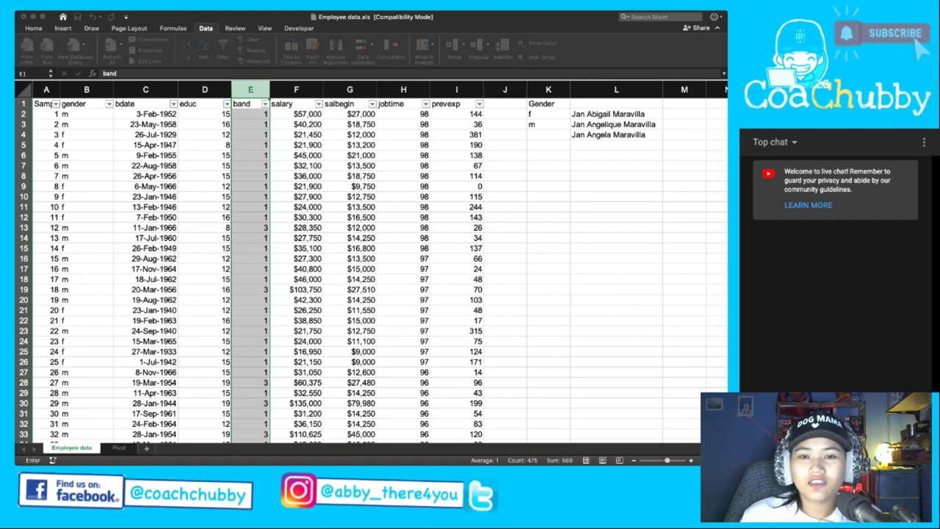
key(Escape)
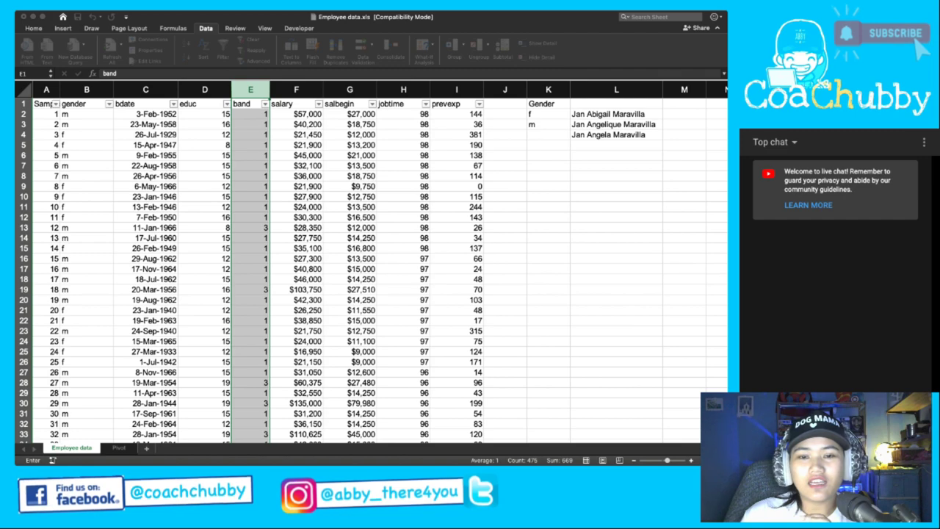
key(Escape)
Clean up test band entries, discarding 5 in E2 and setting E6 and E5 to 1.
click(87, 145)
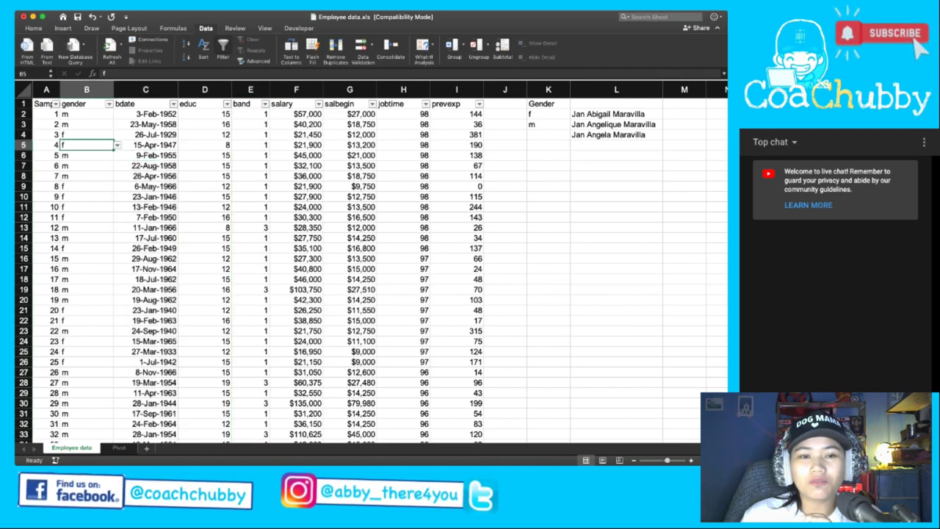
click(250, 114)
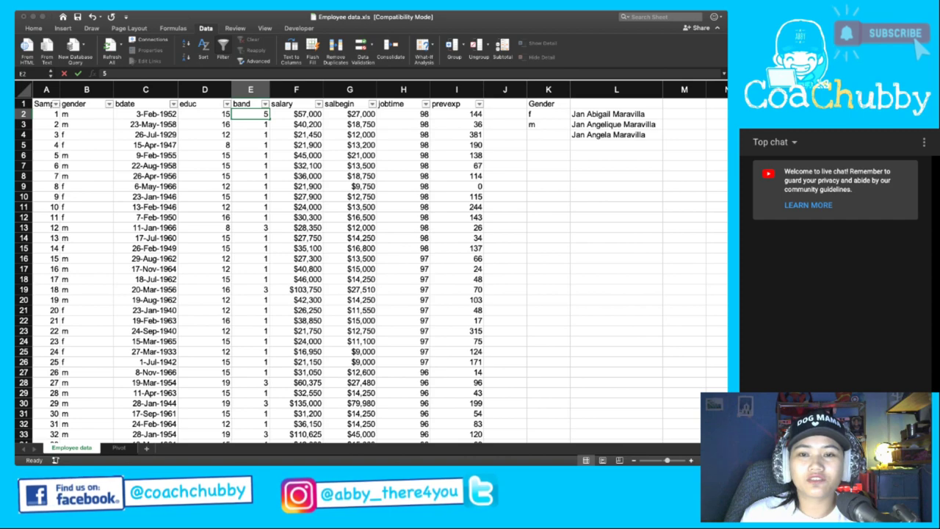
key(Escape)
key(Down)
key(Down)
key(Down)
key(Down)
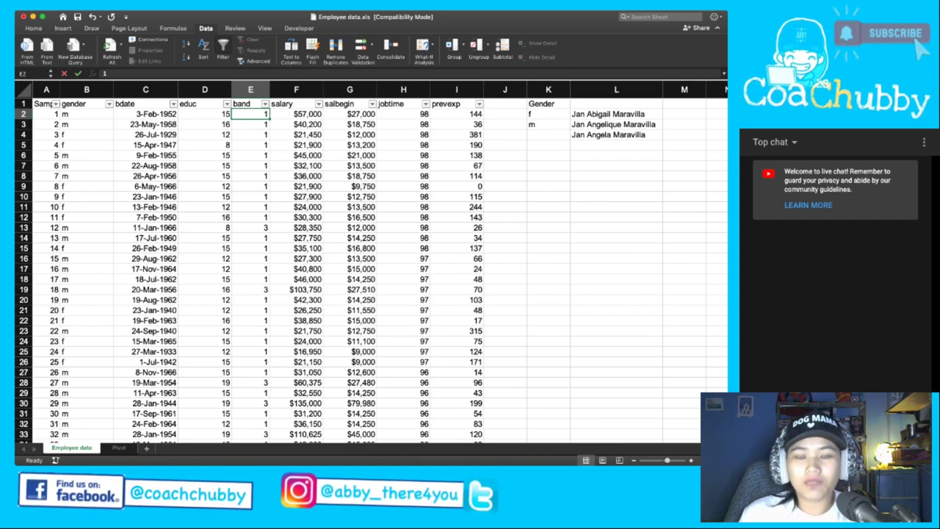
text(0)
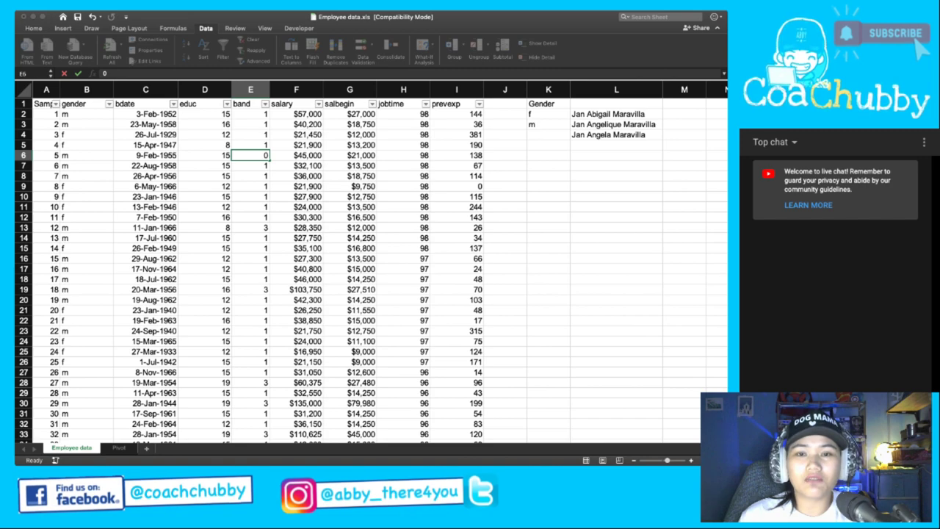
key(BackSpace)
text(1)
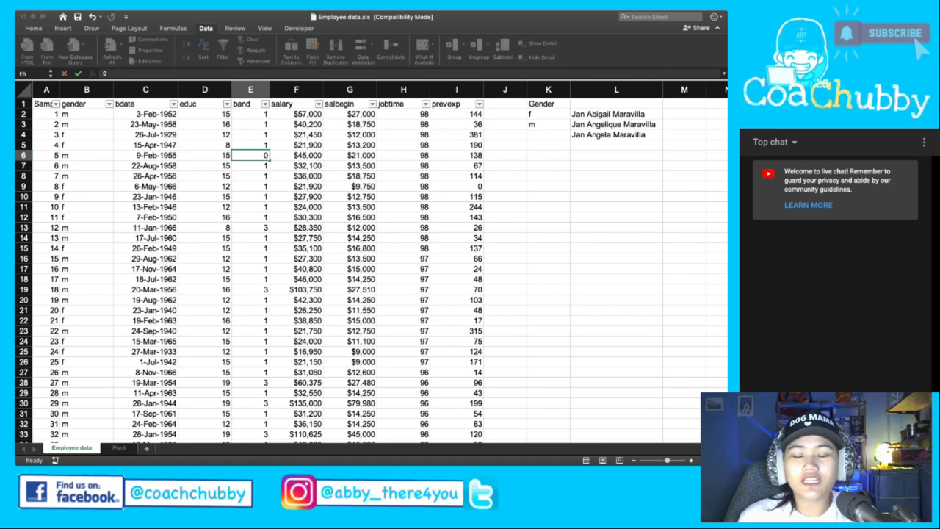
key(Up)
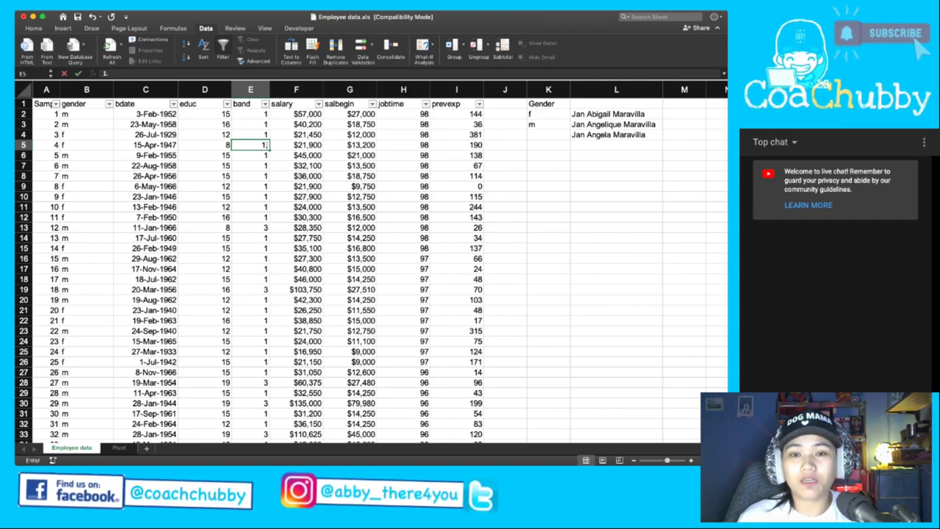
double_click(262, 145)
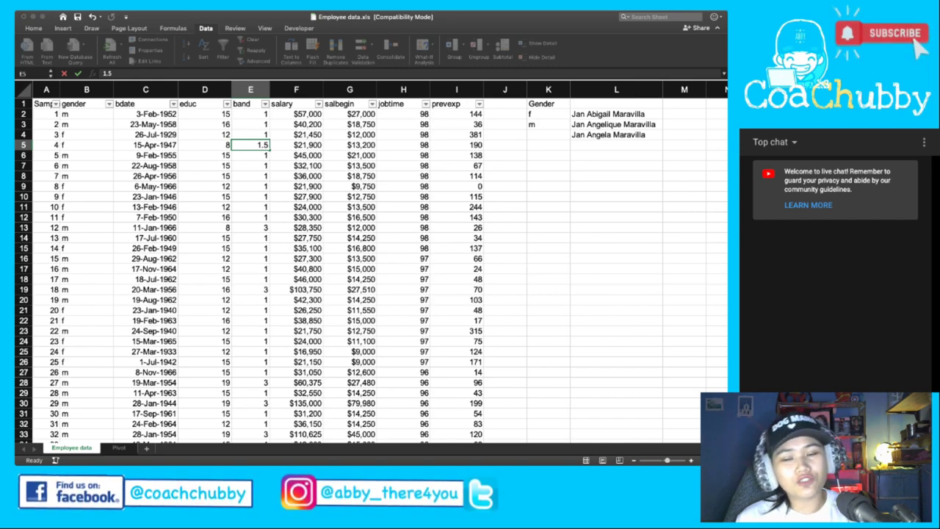
text(1)
key(ctrl+Return)
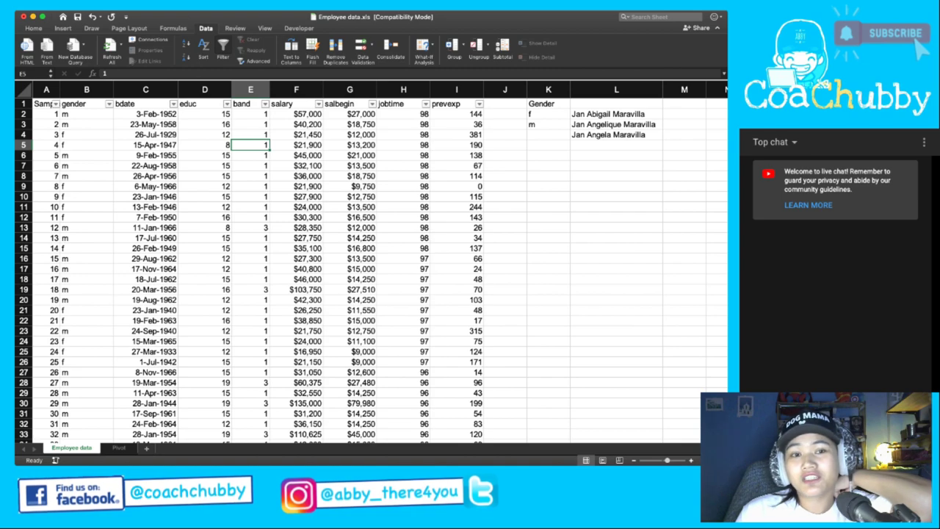
click(86, 114)
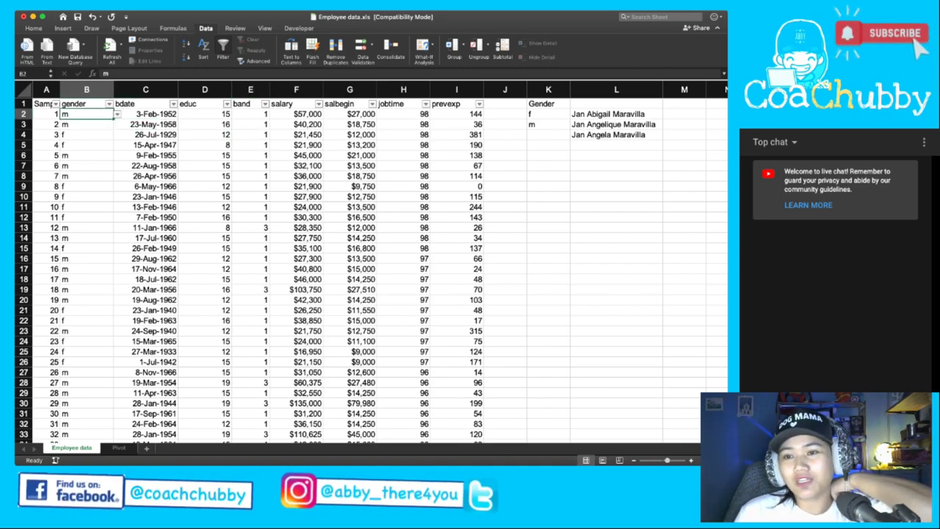
Replace the names in L2:L4 with band values 1, 2 and 3.
click(505, 114)
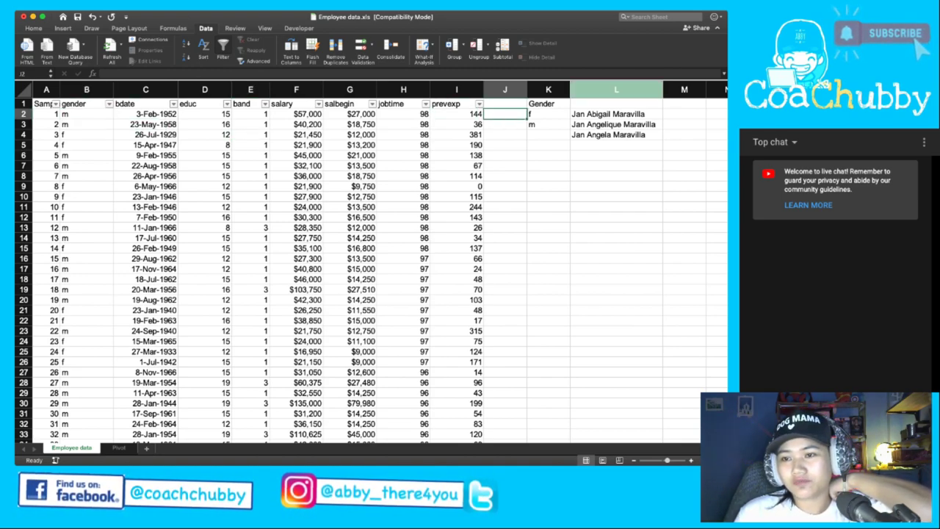
click(616, 124)
click(616, 114)
text(1)
key(Return)
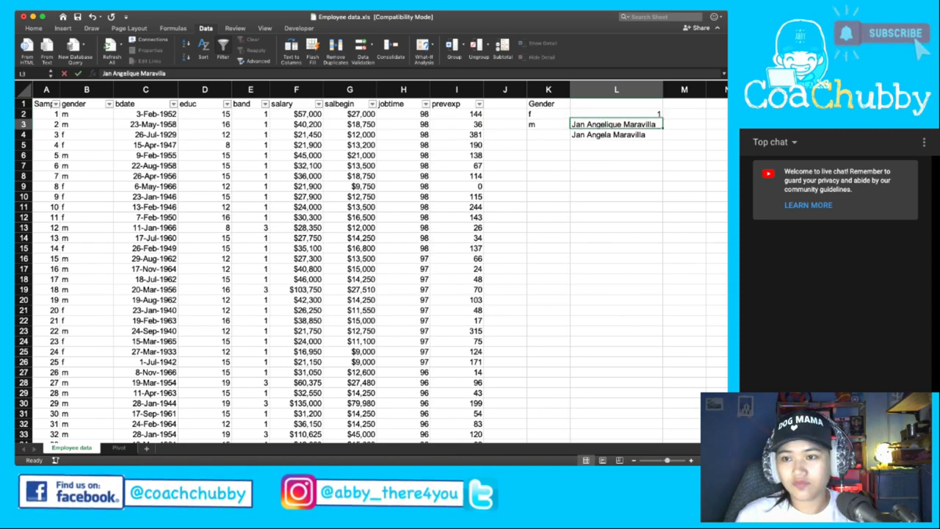
text(2)
key(Return)
text(3)
key(Return)
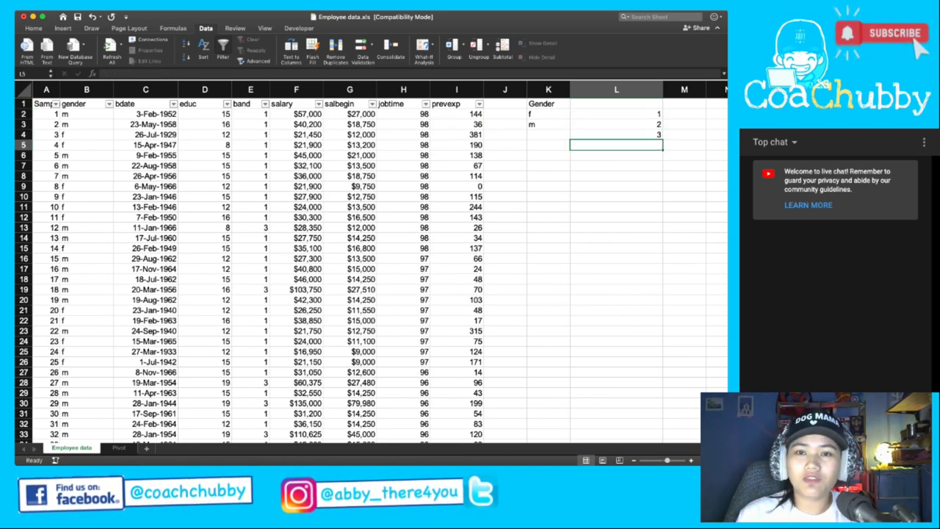
click(250, 89)
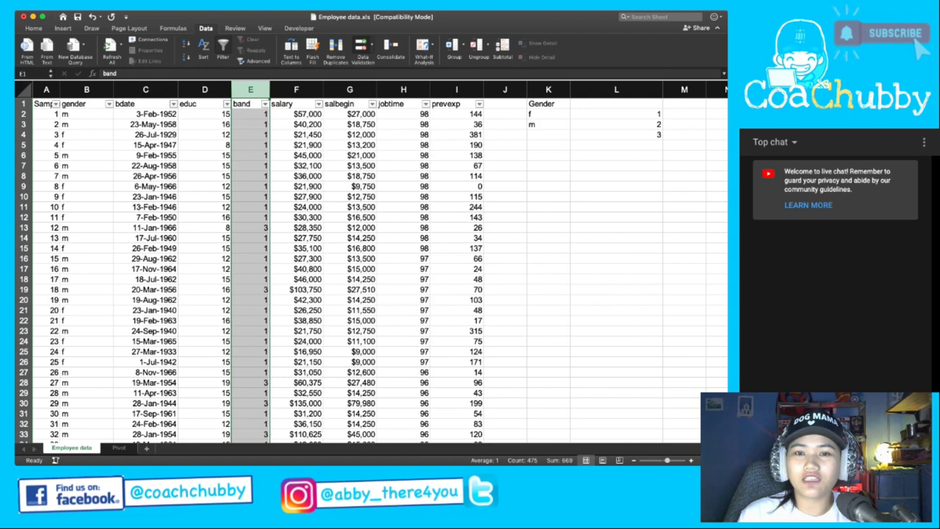
Choose L2:L4 as the list source in the band column's Data Validation.
click(362, 50)
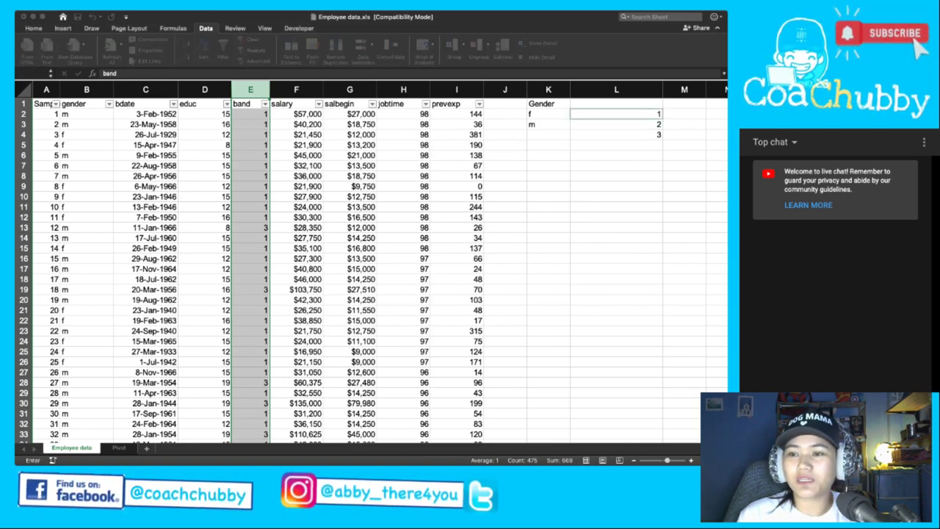
drag(616, 114, 616, 134)
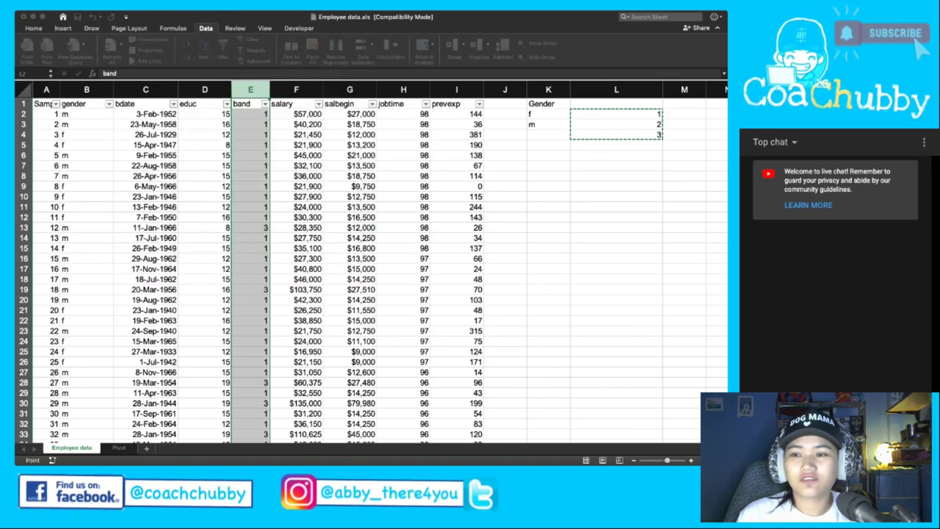
key(Return)
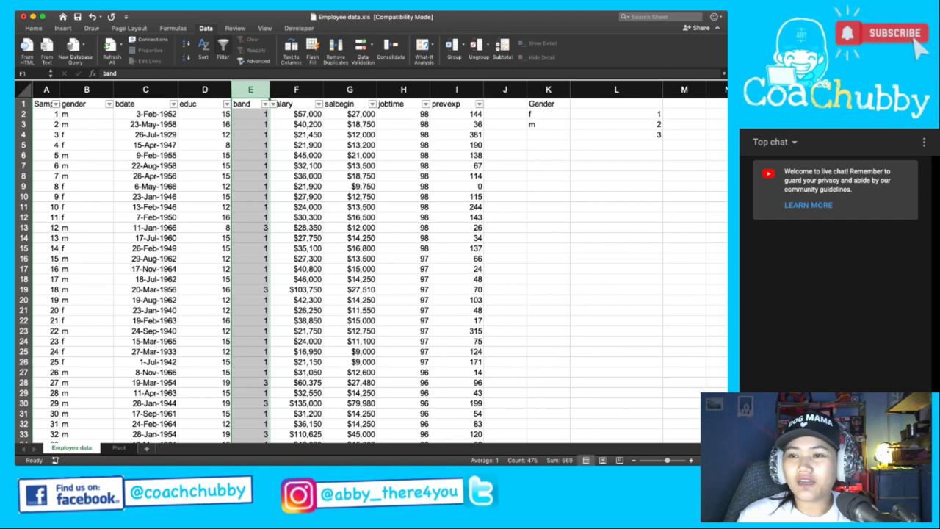
Resize column L to just fit 1, 2, 3 and select L2:L4.
click(617, 89)
drag(650, 89, 580, 89)
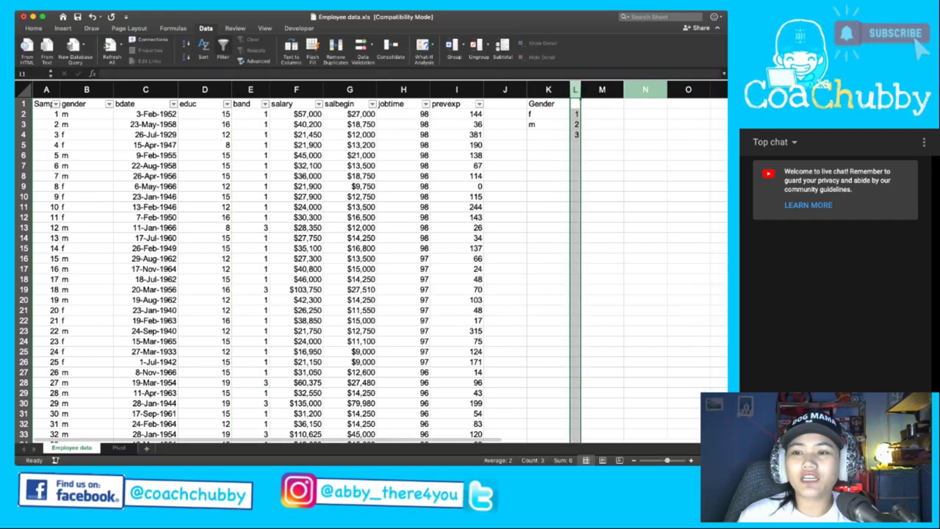
click(603, 114)
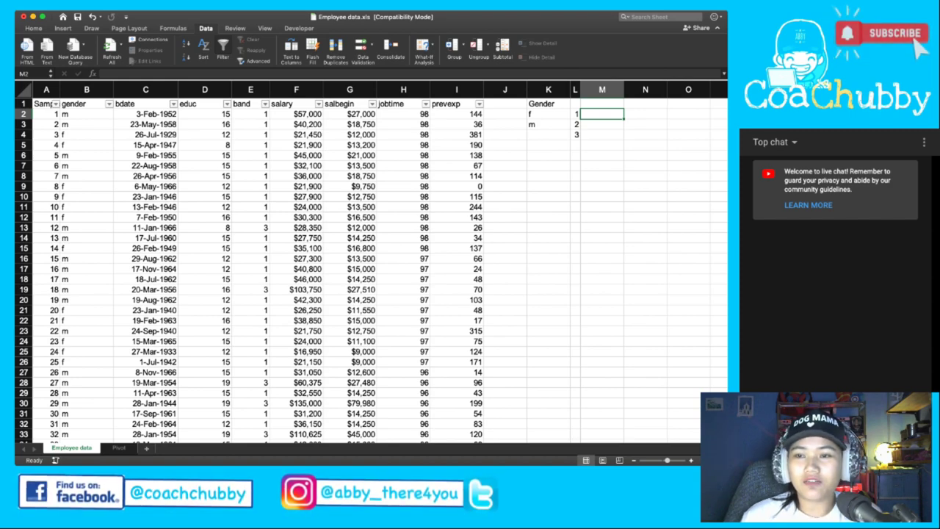
drag(580, 89, 604, 89)
click(586, 114)
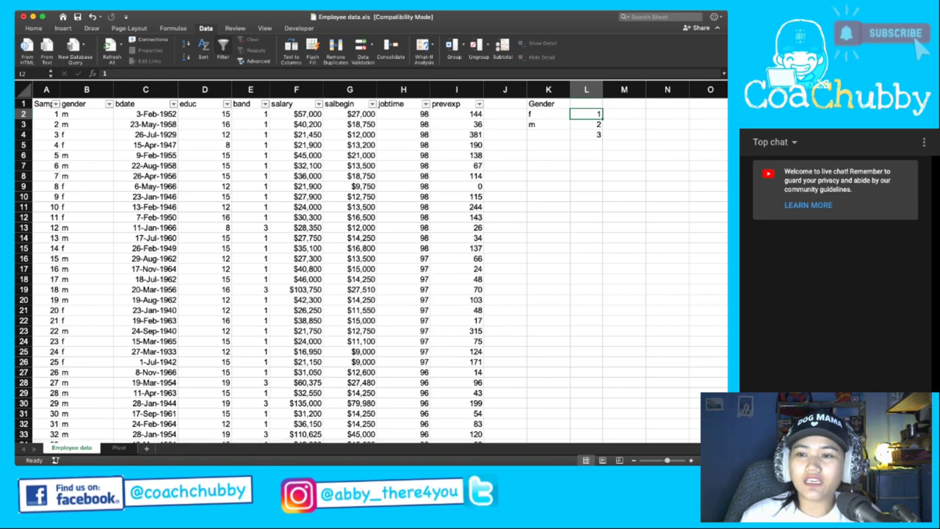
drag(587, 114, 586, 135)
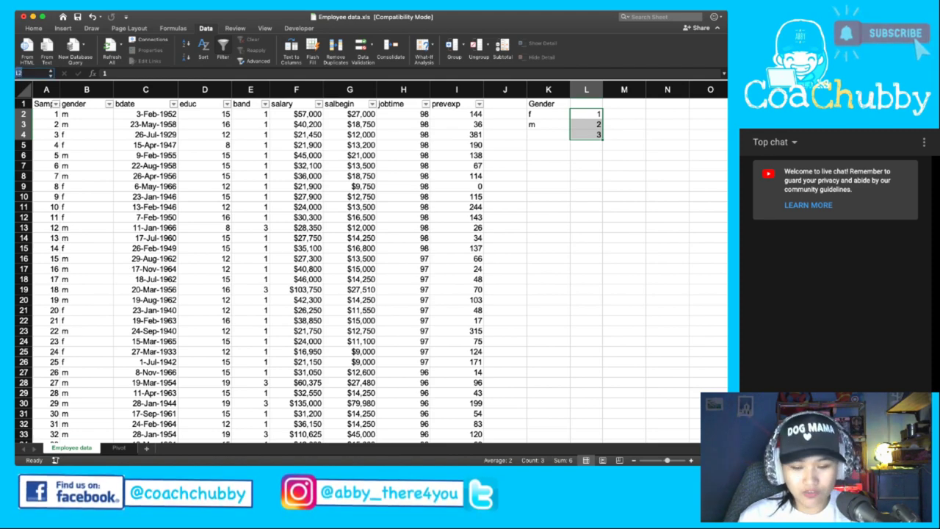
Name the range L2:L4 'Band' in the Name Box, then select column E.
text(Band)
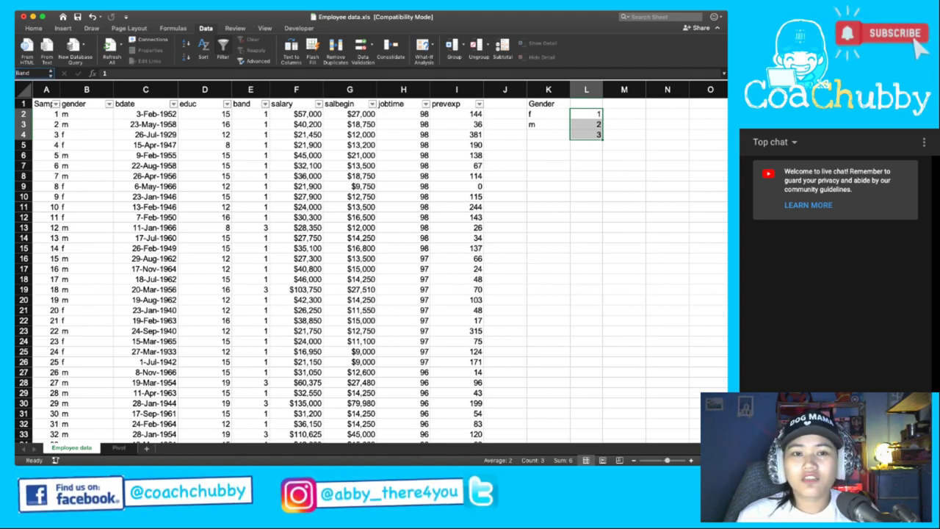
key(Return)
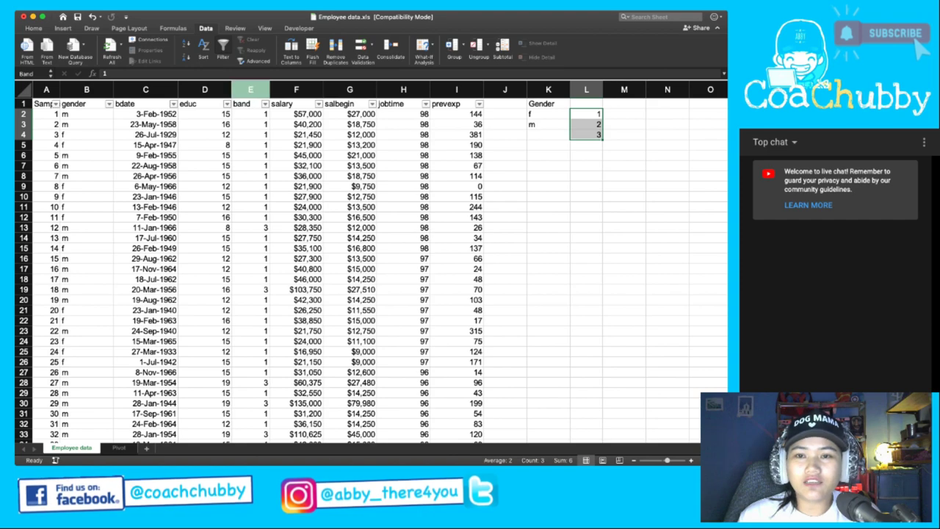
click(251, 89)
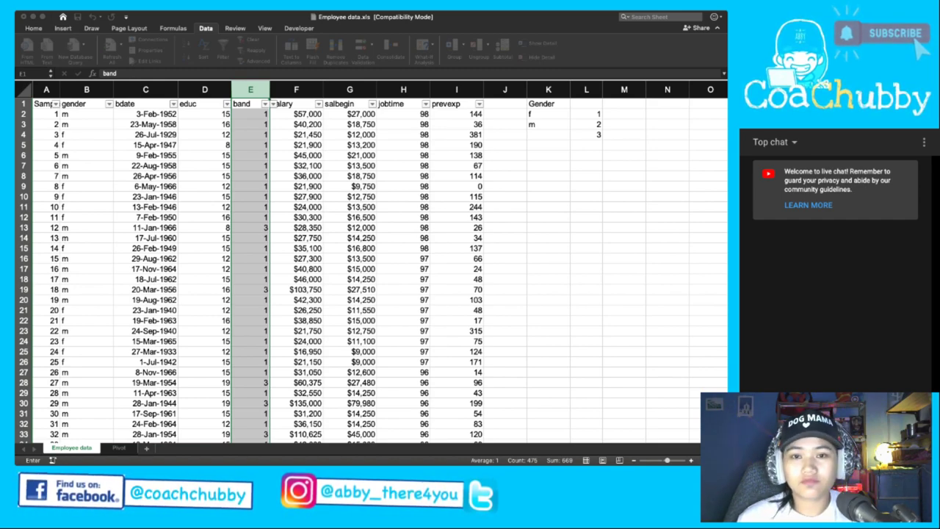
Apply the band list validation to column E and inspect E5 and the Band range.
key(Escape)
click(250, 145)
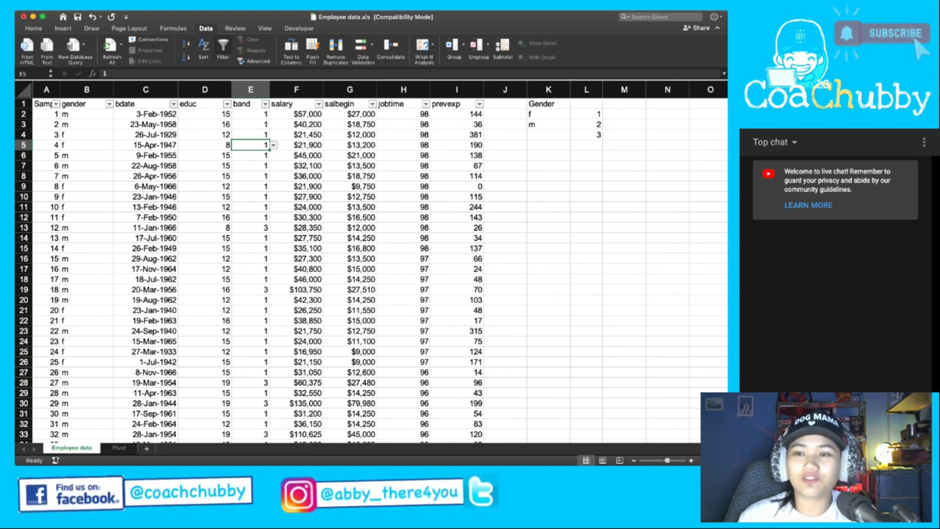
drag(586, 114, 586, 135)
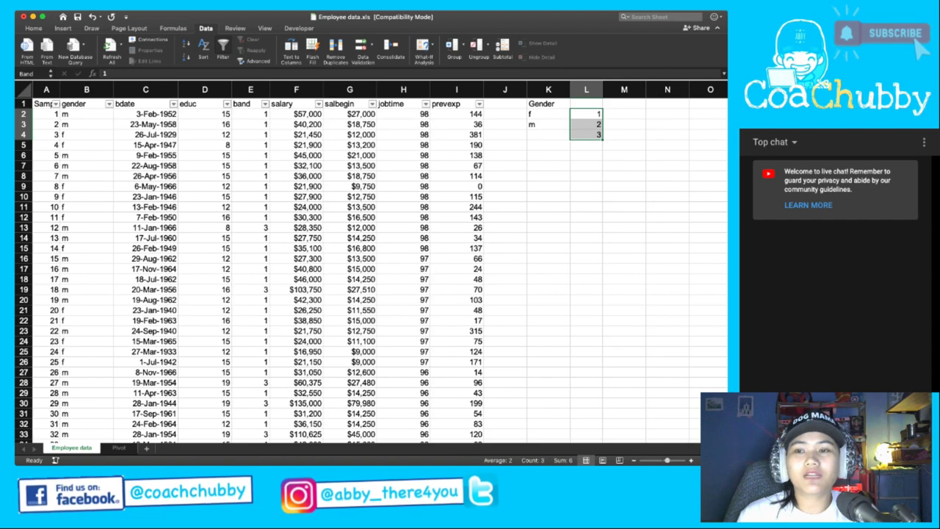
drag(548, 114, 548, 135)
click(587, 145)
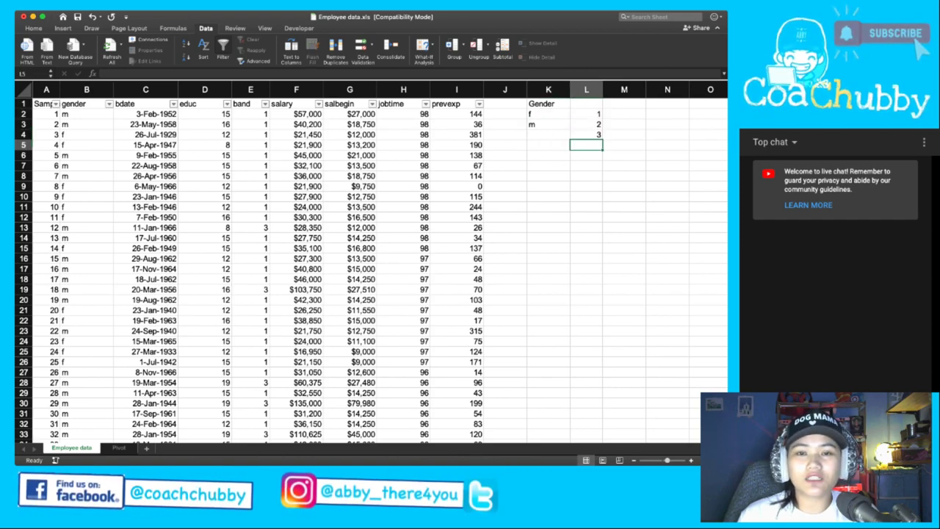
Test the band drop-down on E4 and E8, then reselect column E.
click(251, 135)
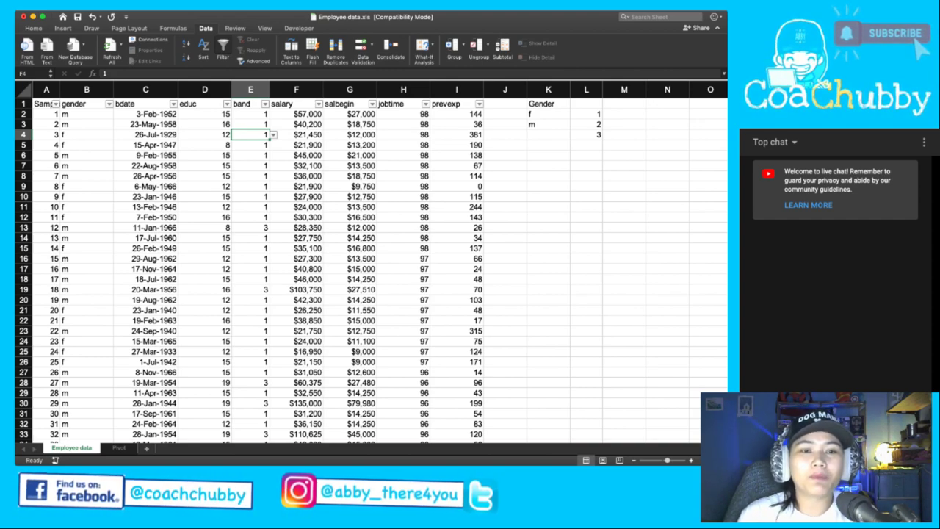
drag(52, 135, 419, 134)
click(250, 134)
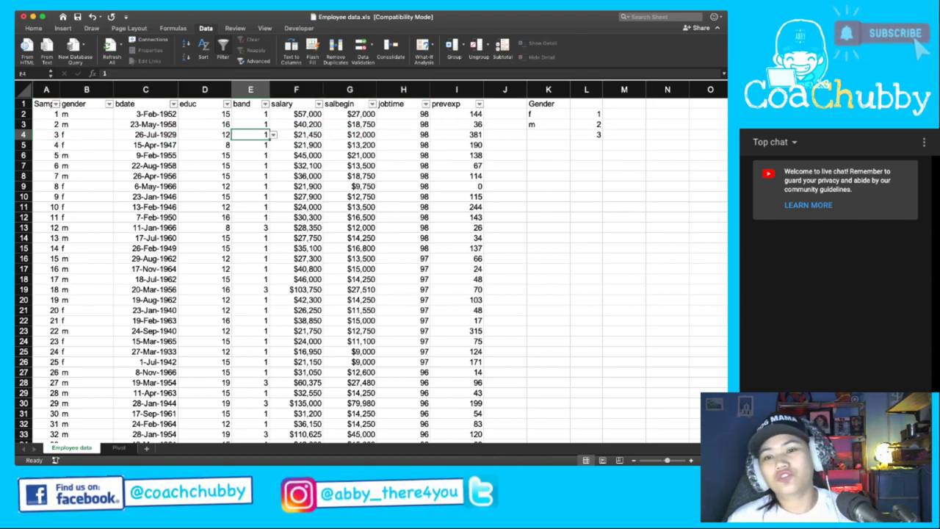
click(251, 175)
key(super+shift+Down)
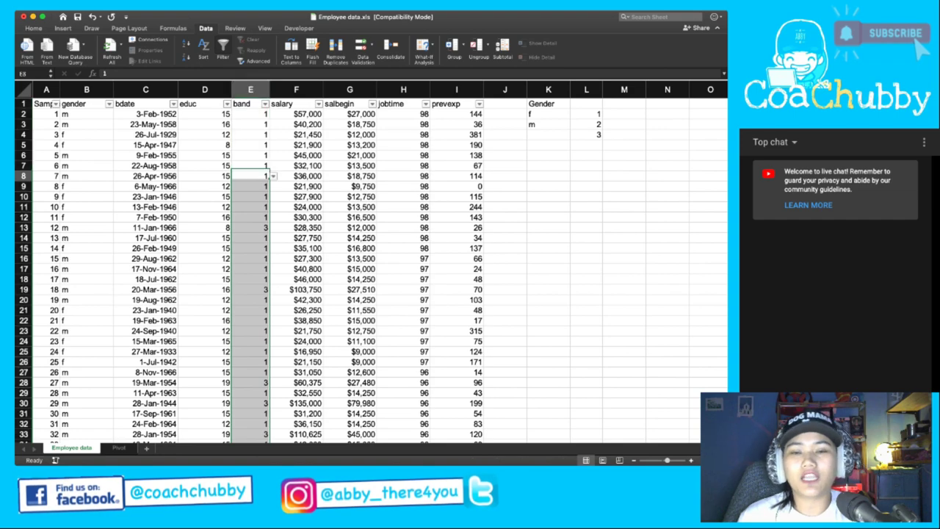
click(251, 176)
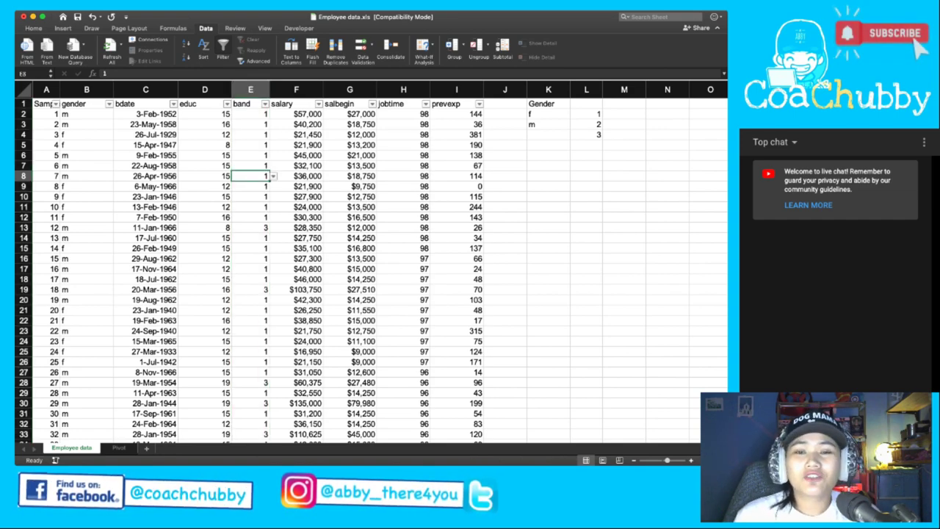
click(251, 90)
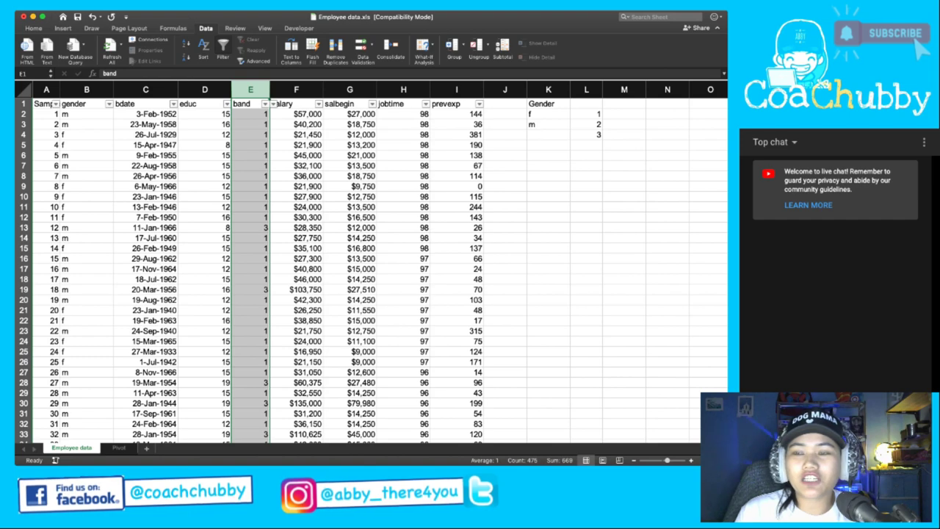
Reopen Data Validation for column E and pick L2:L4 as the list source.
click(296, 89)
click(296, 124)
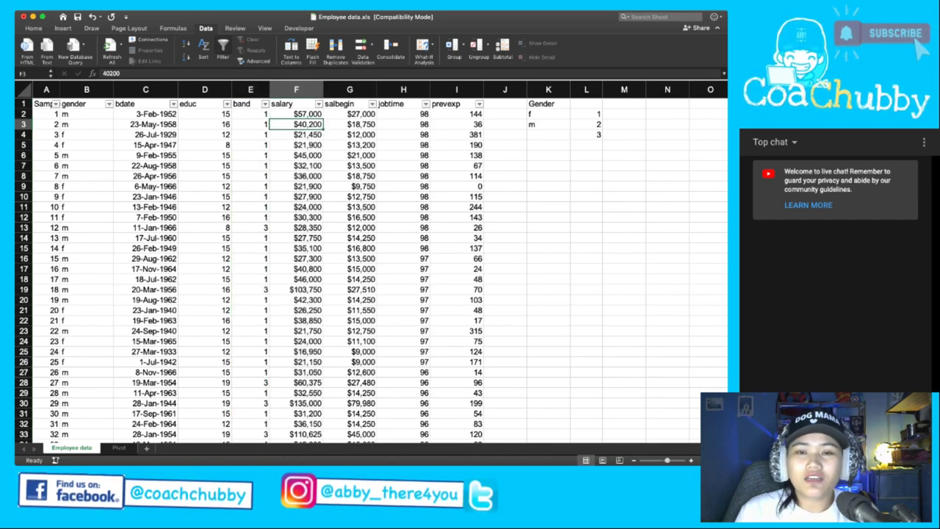
click(251, 89)
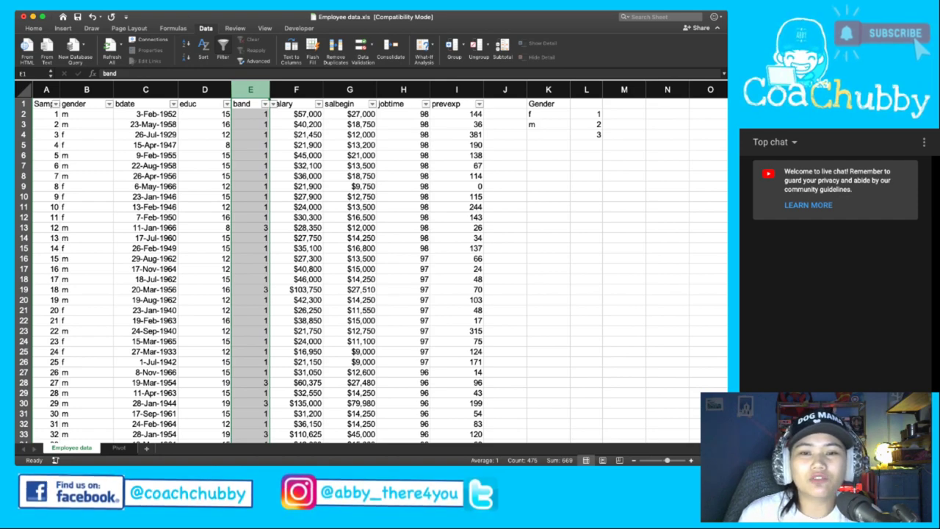
click(251, 124)
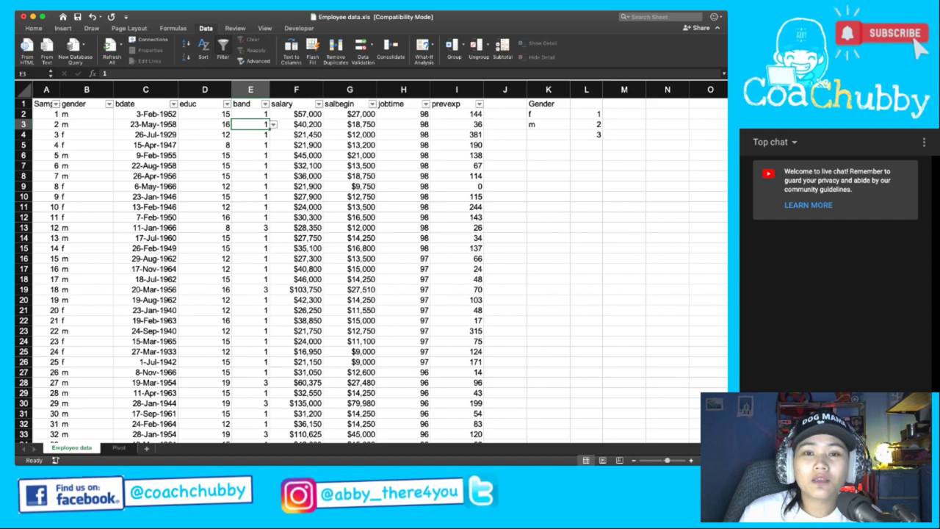
click(251, 89)
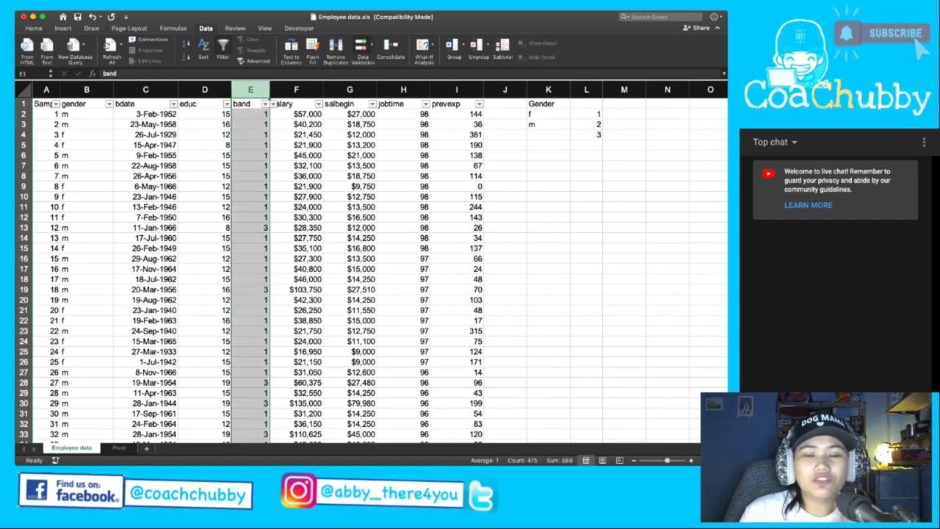
click(363, 53)
drag(586, 114, 586, 134)
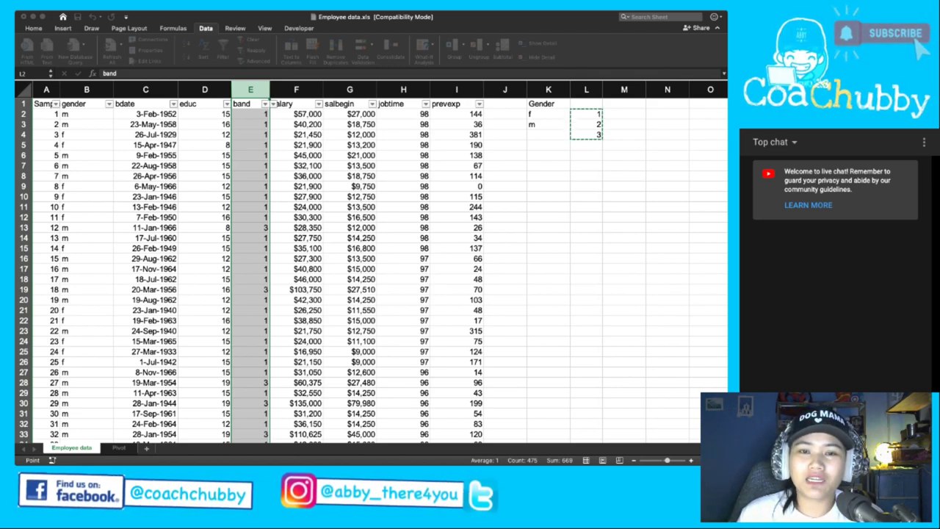
Confirm L2:L4 as the source and return to the Data Validation dialog.
key(Escape)
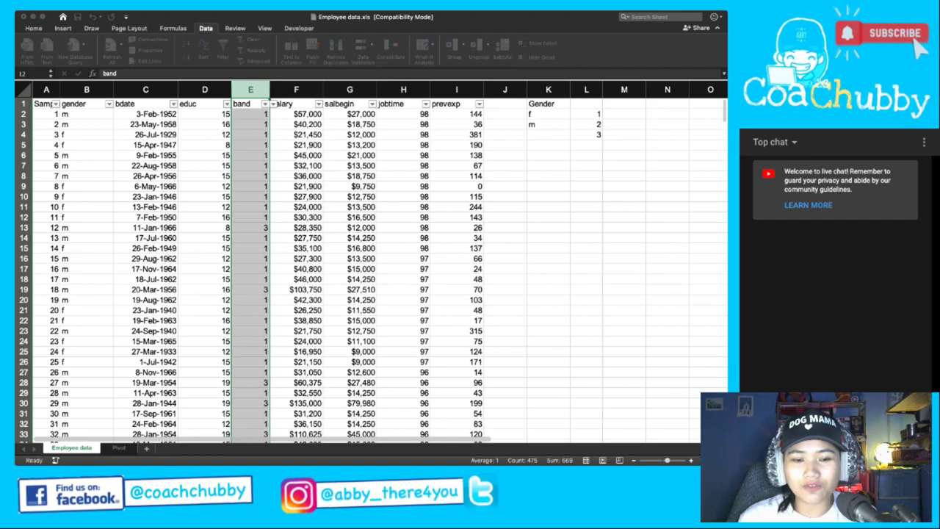
Finish the '1-3 if contributor, A-C if mgr' input message and apply it to column E.
key(super+Tab)
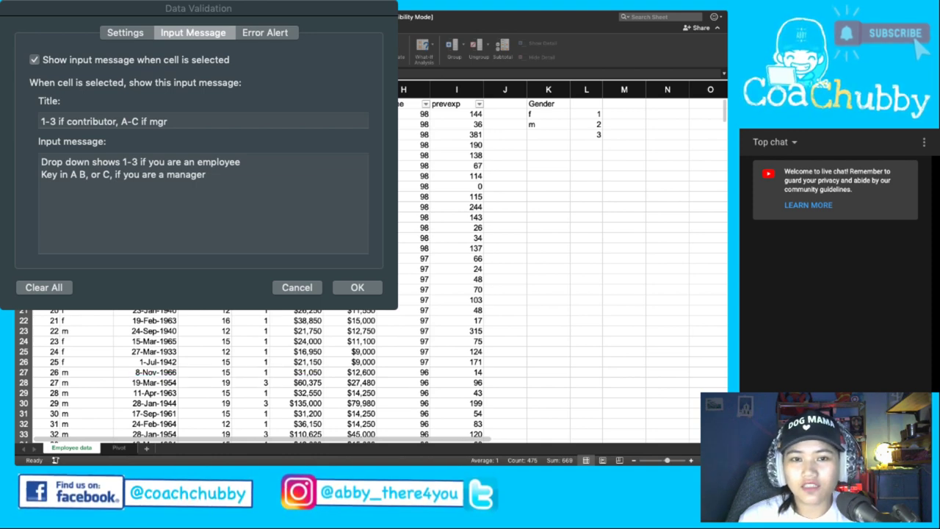
drag(199, 8, 320, 92)
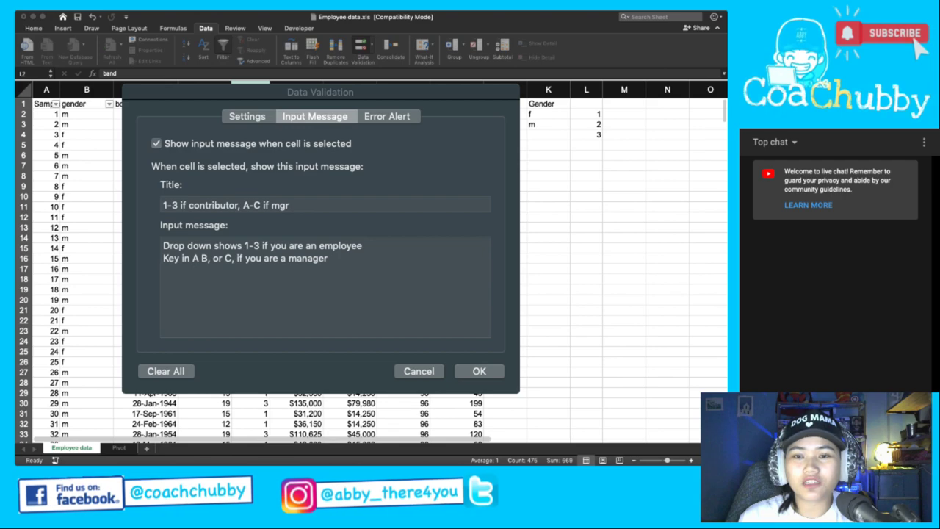
click(328, 258)
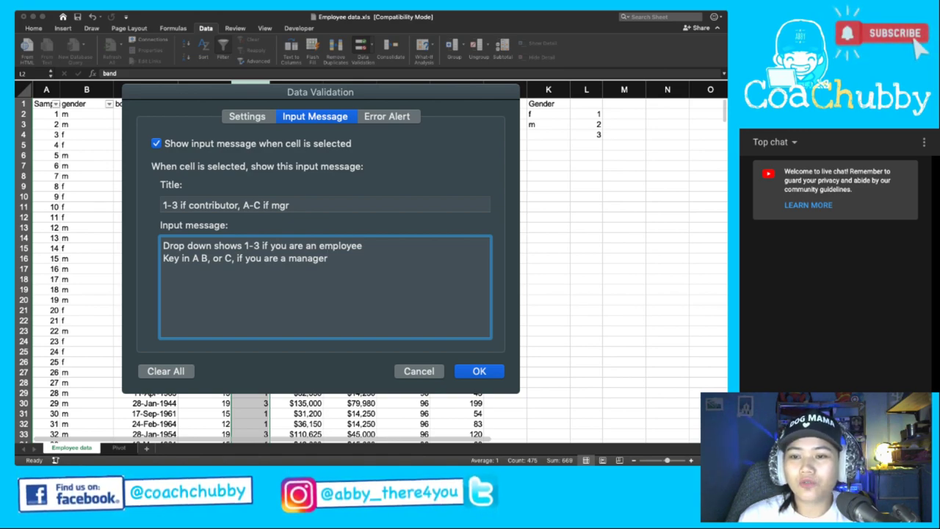
key(Return)
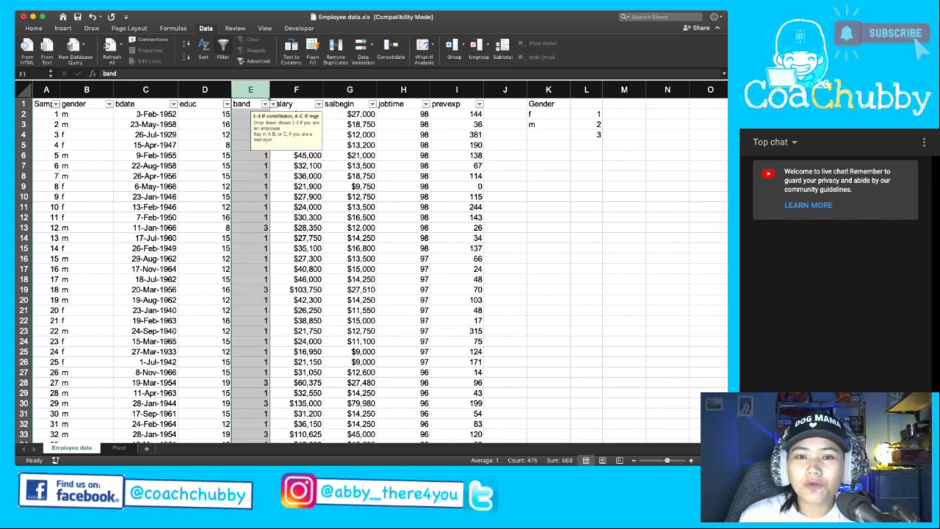
Select band cell E2 to show its contributor/manager input message, enlarging the sheet to read it.
click(250, 114)
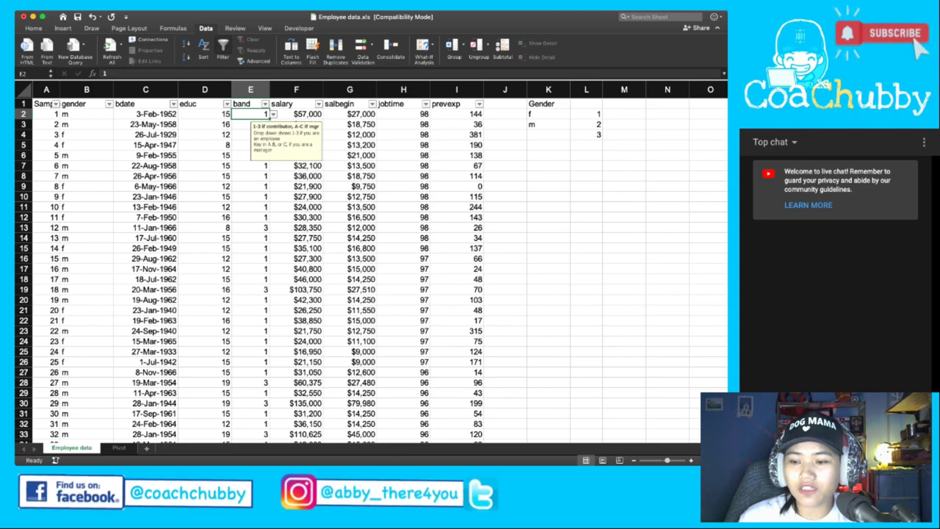
scroll(372, 263, up, 1)
scroll(371, 263, up, 5)
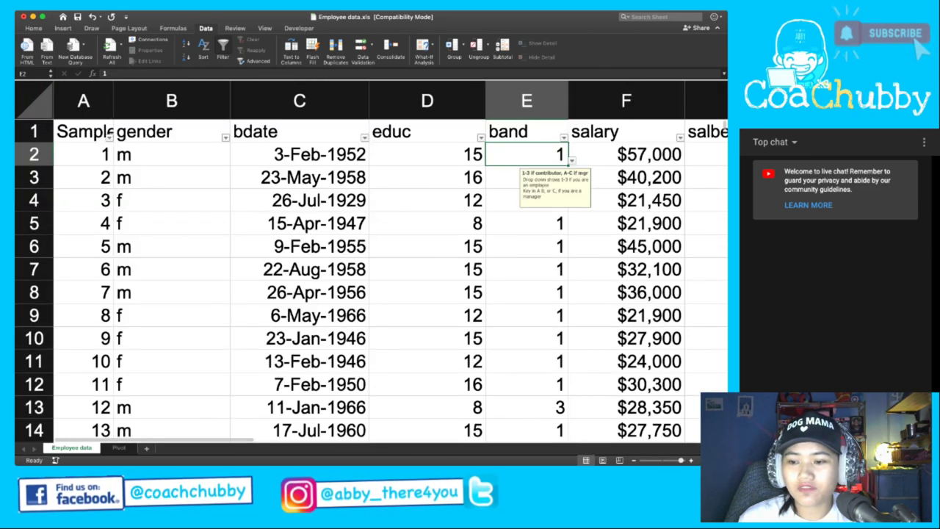
scroll(372, 262, down, 2)
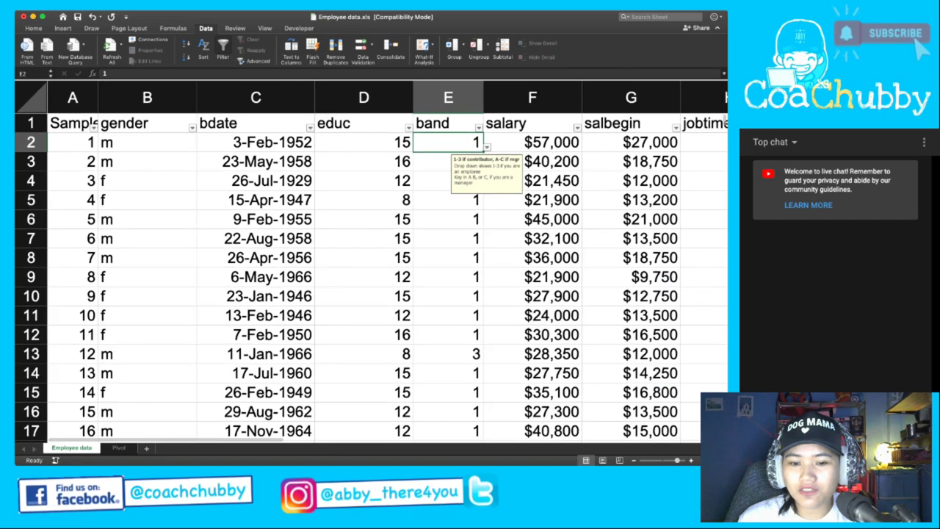
scroll(371, 263, right, 2)
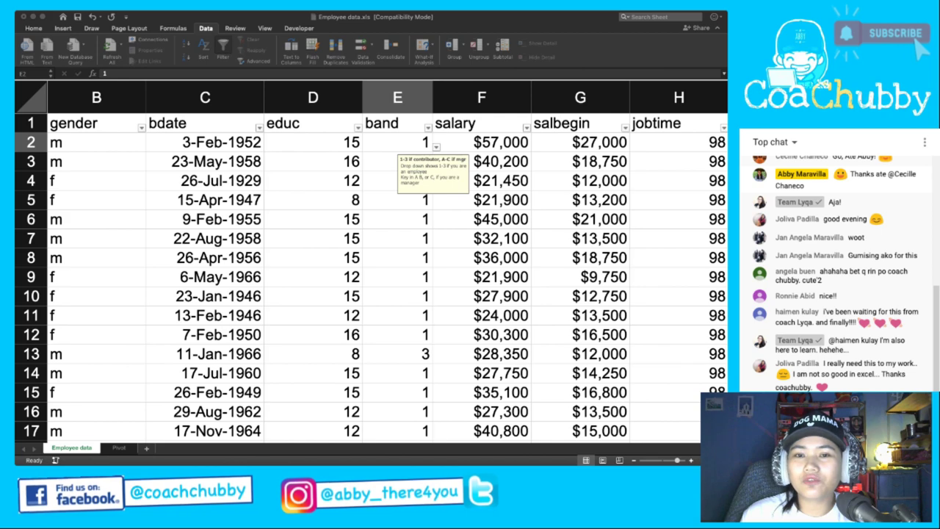
Refocus Excel and reopen Data Validation for the band cells, showing their input message.
click(397, 142)
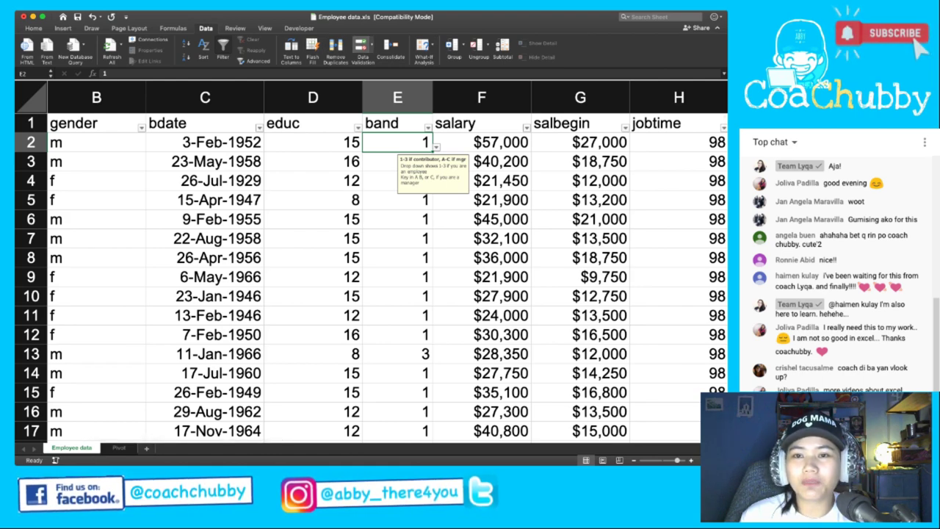
click(363, 50)
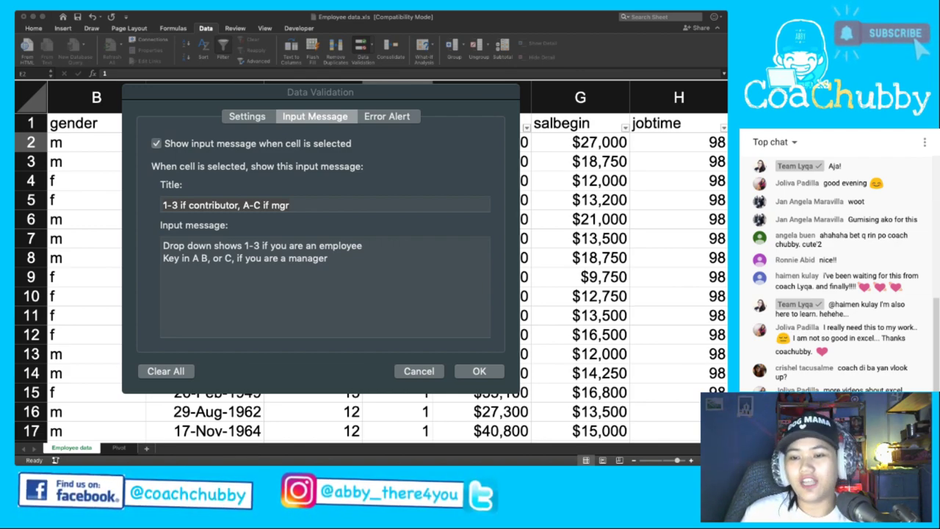
Bring the Data Validation dialog forward and show the band validation's Error Alert settings.
key(super+Tab)
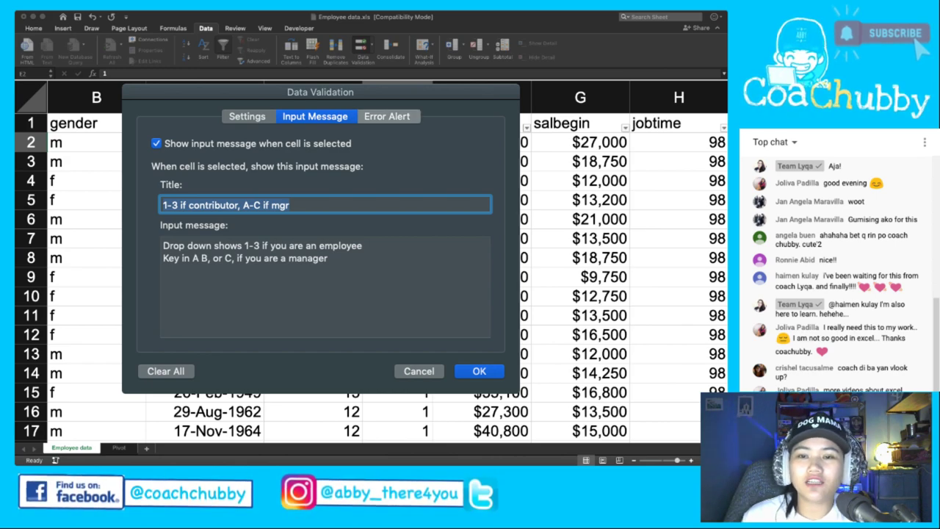
click(388, 116)
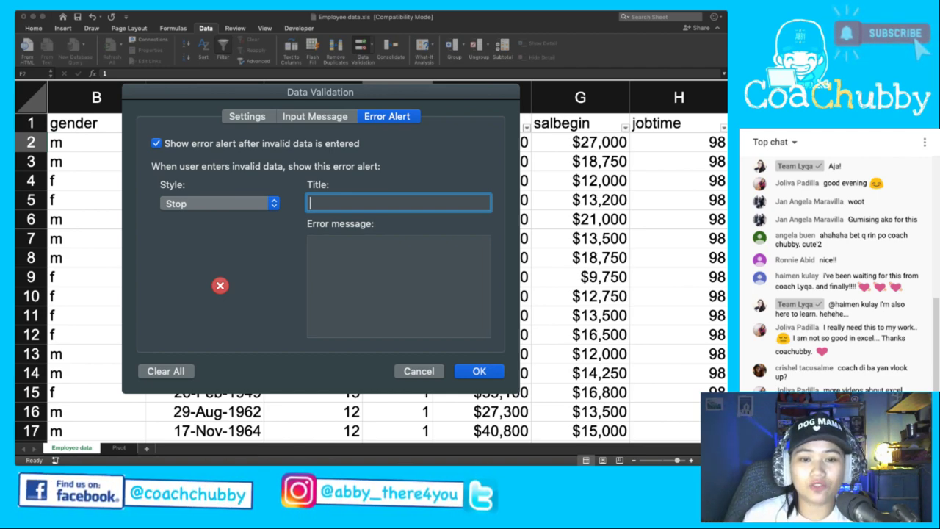
Toggle the invalid-data alert off and back on, then set its style to Information.
click(155, 143)
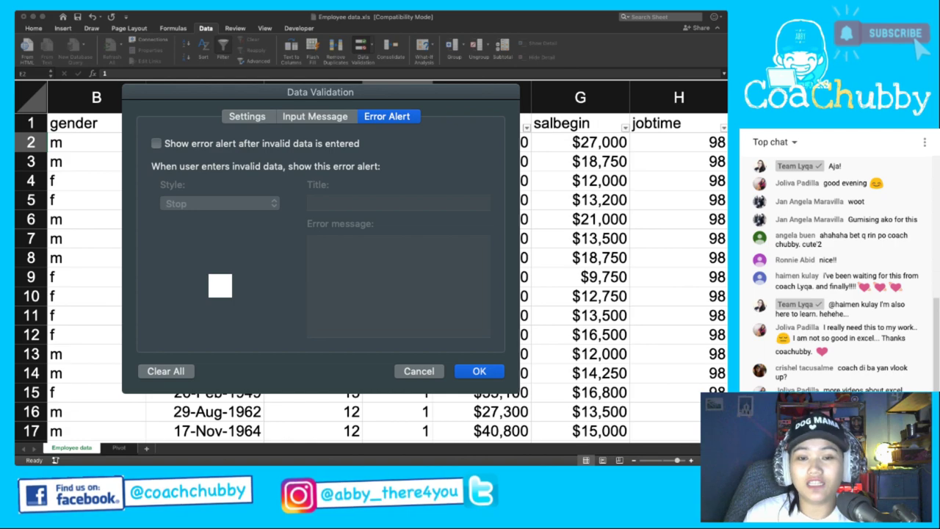
key(space)
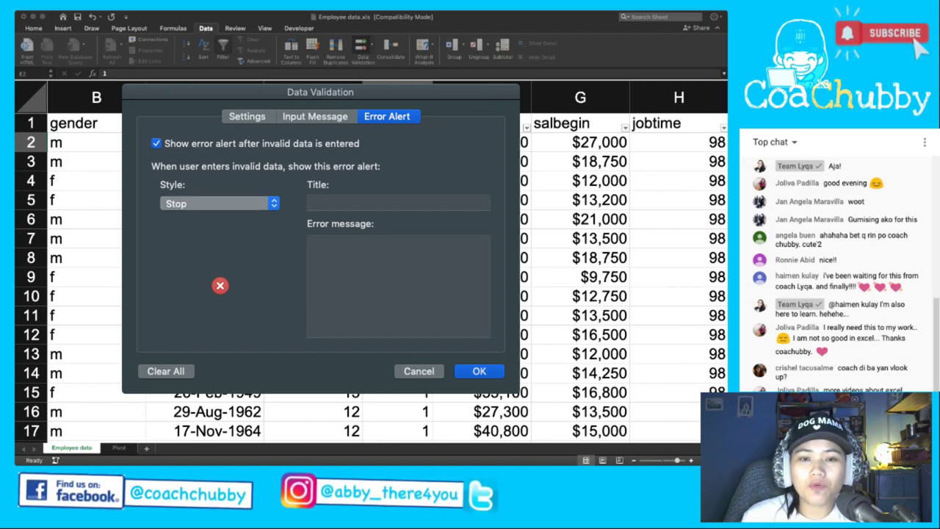
key(Down)
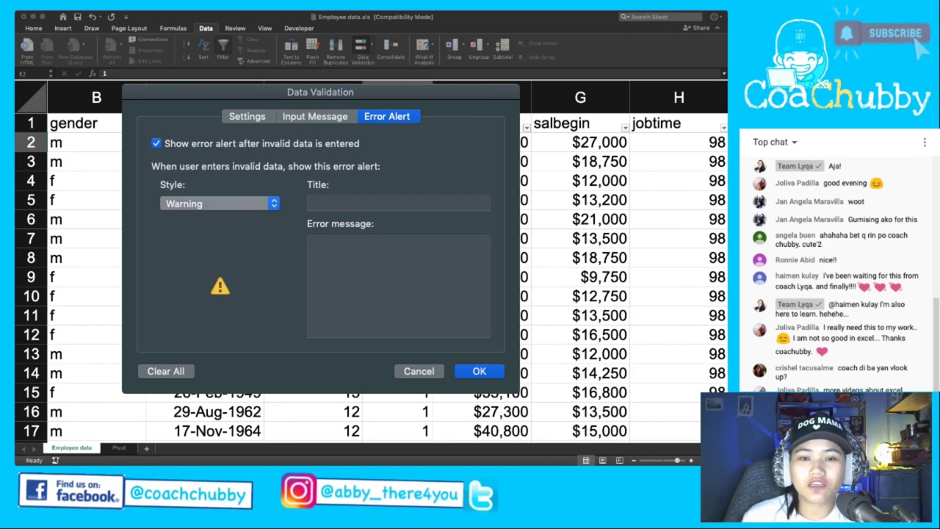
key(Down)
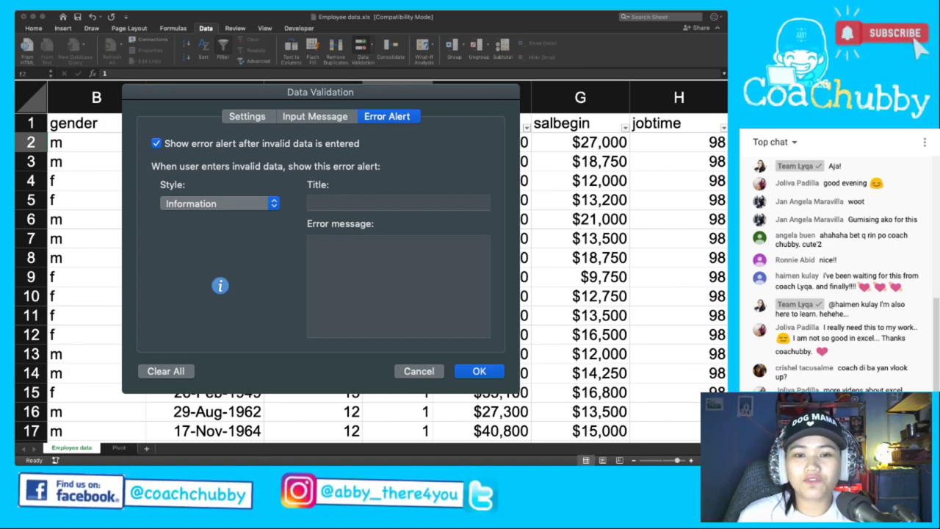
Title the alert '1-3 or A-C only' with message 'Please verify', then type o into E2.
click(399, 202)
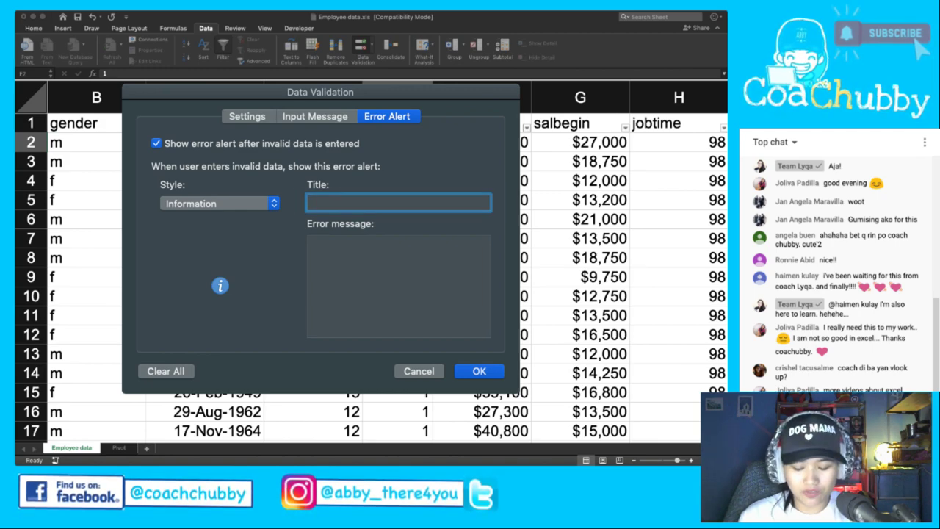
text(I)
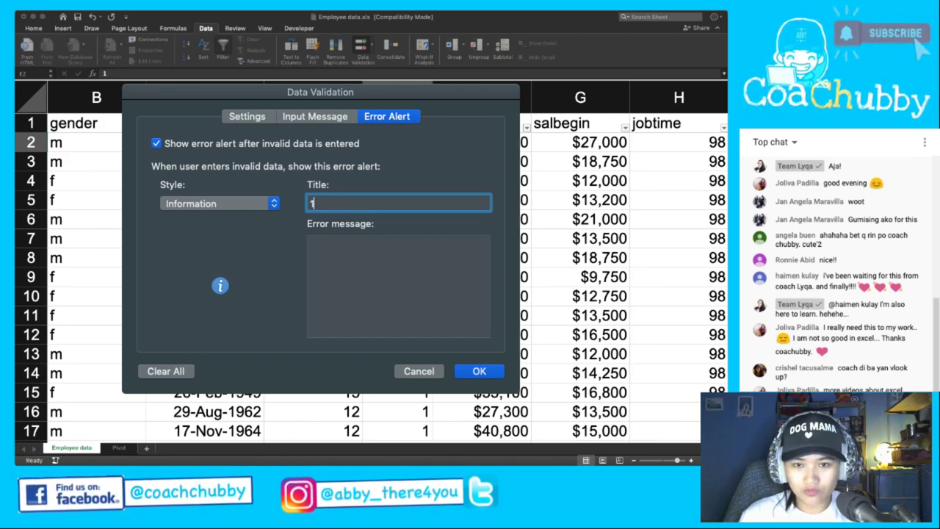
text(-3 or )
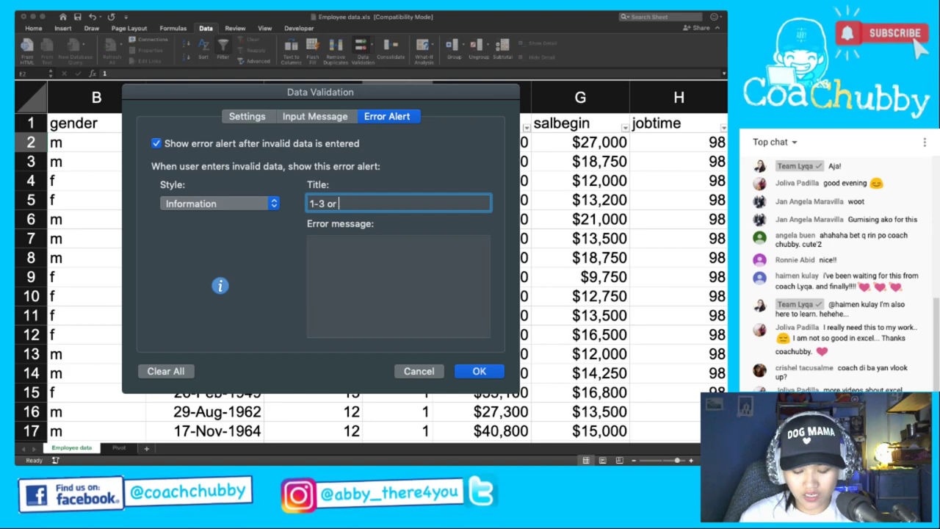
text(A-C onl)
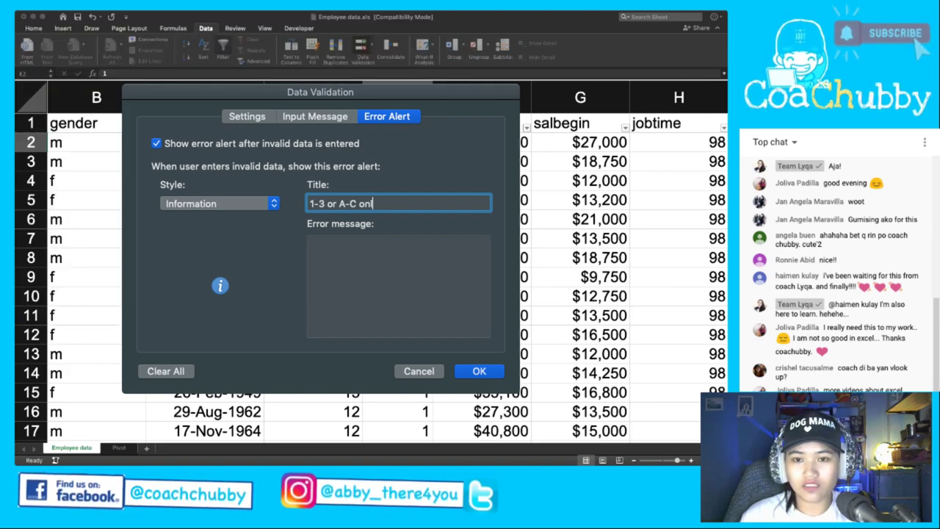
text(y)
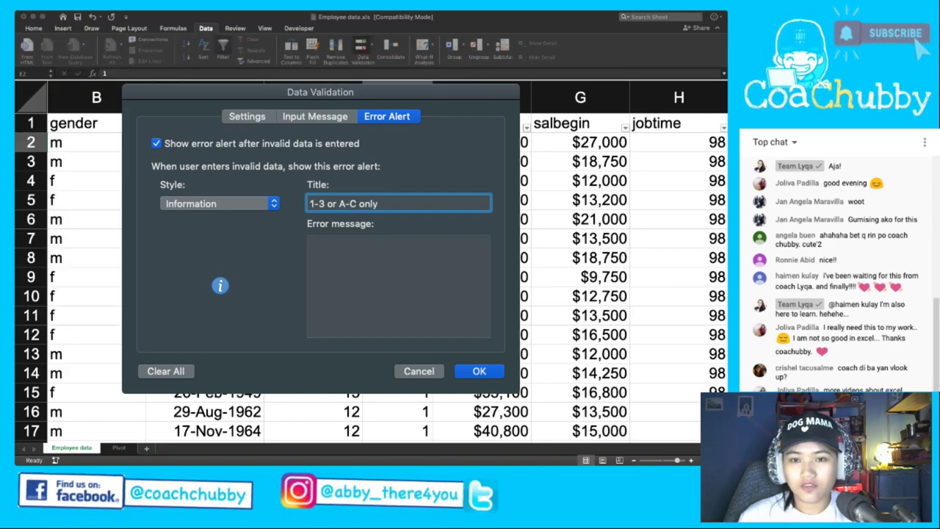
click(353, 264)
text(Please)
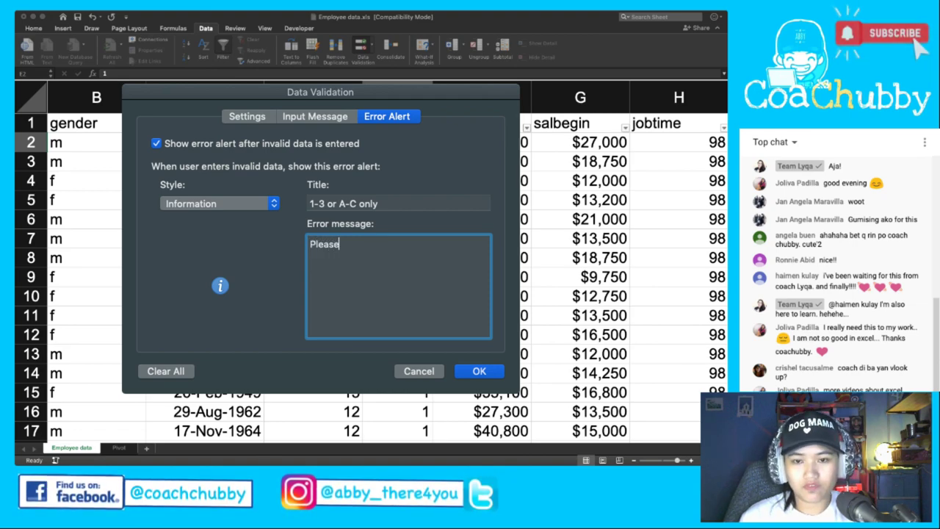
text( verif)
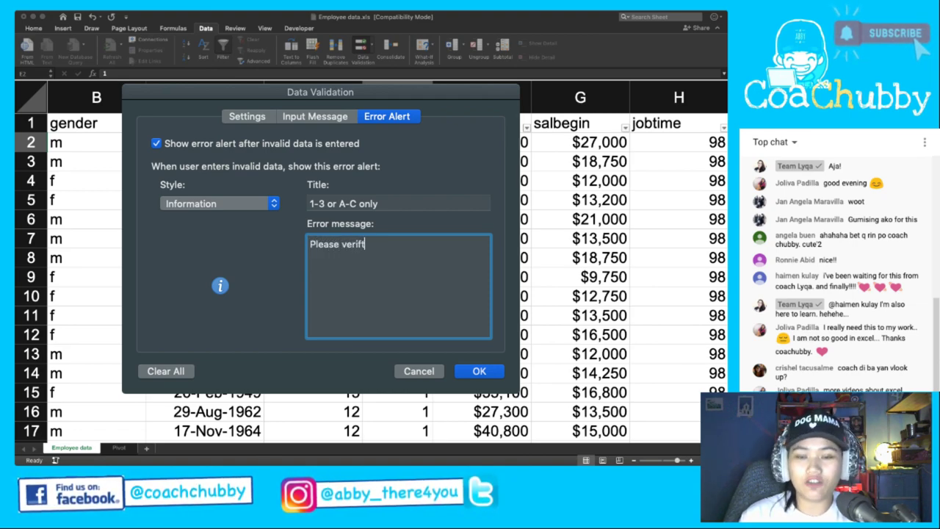
text(y)
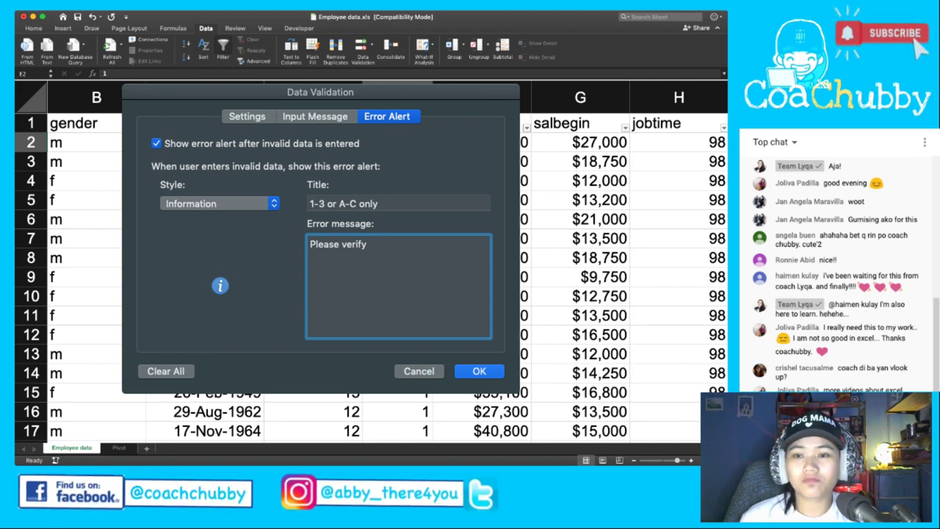
text(o)
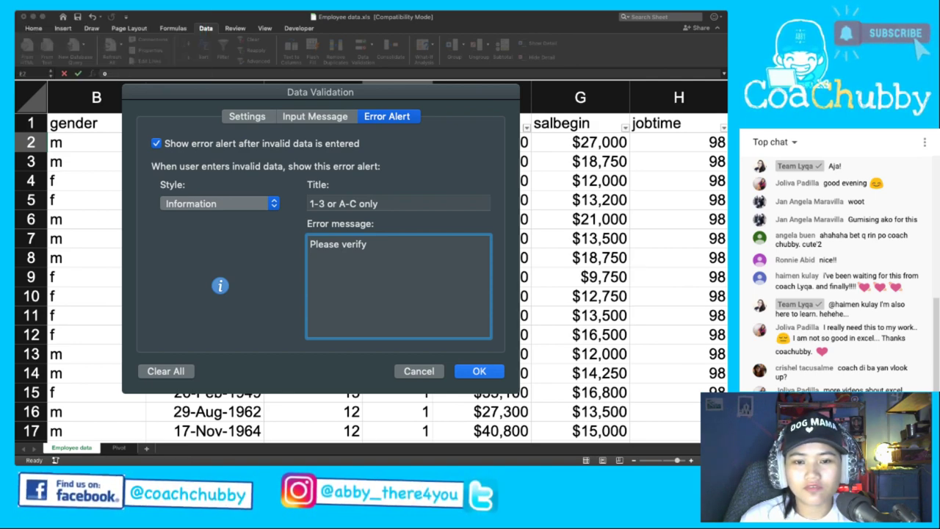
Enter o in E2, accept it past the Information alert, and return to E2.
click(220, 285)
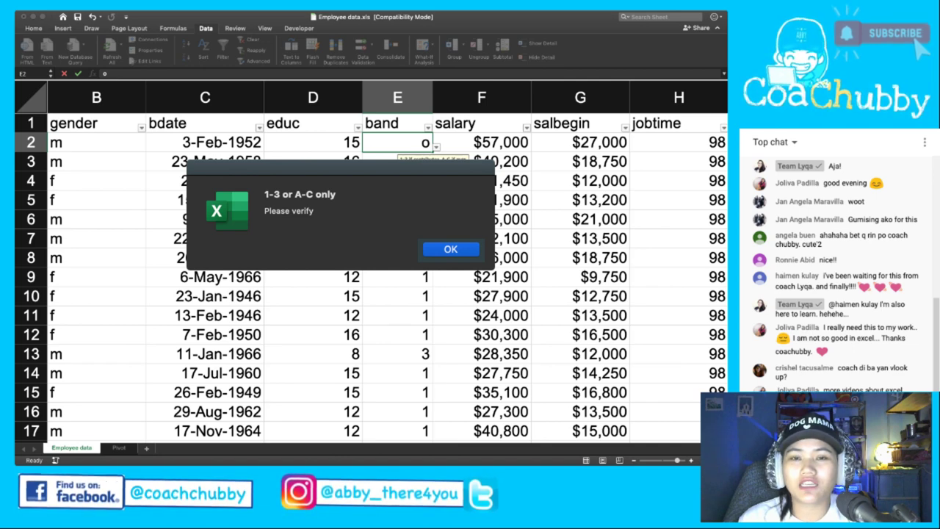
key(Return)
key(Return)
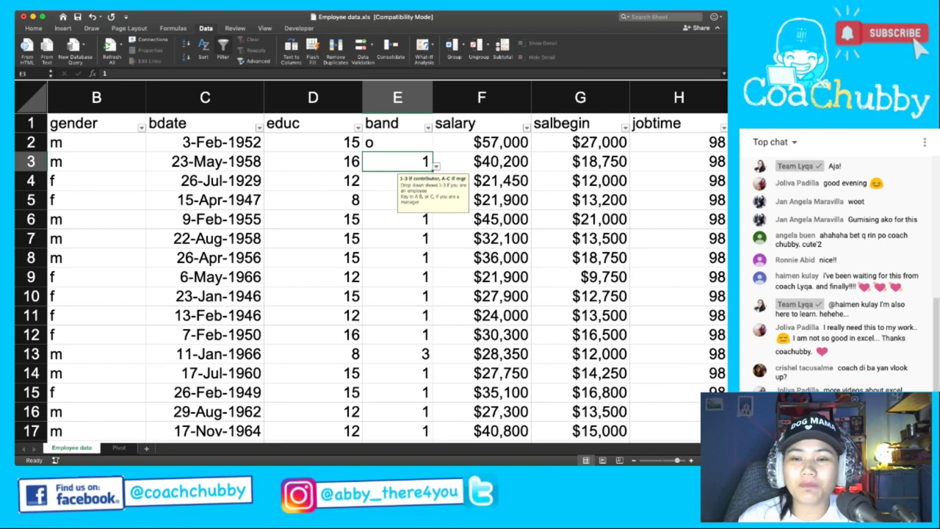
click(398, 142)
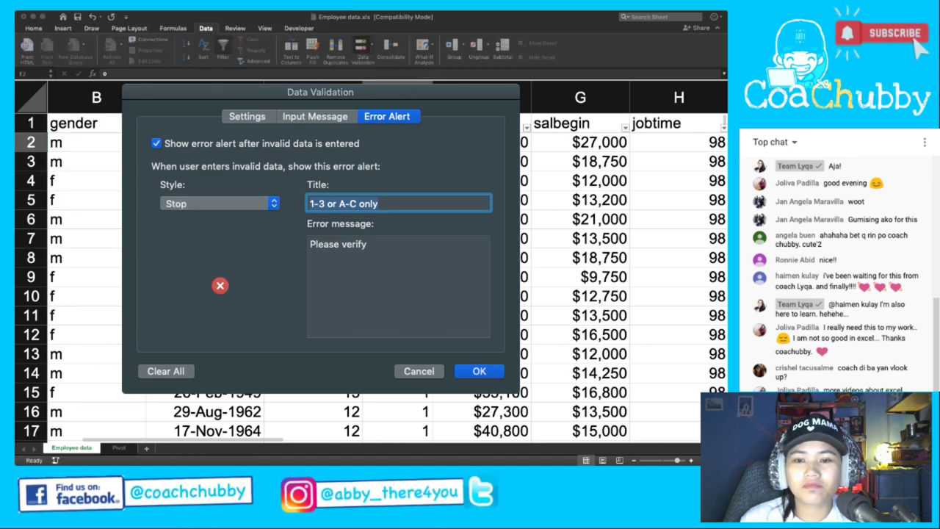
Save the Stop alert style, keep o in E2, and enter p in E3 to trigger rejection.
key(Return)
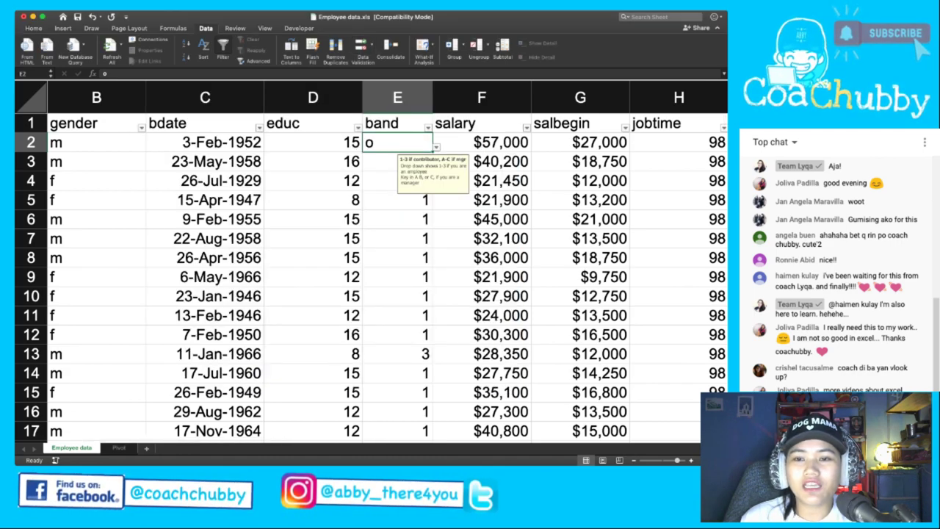
key(Return)
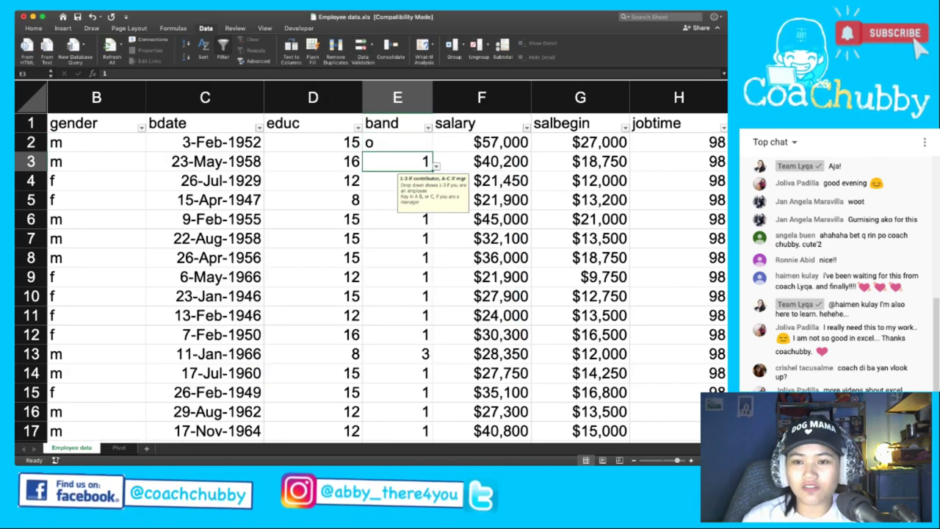
text(p)
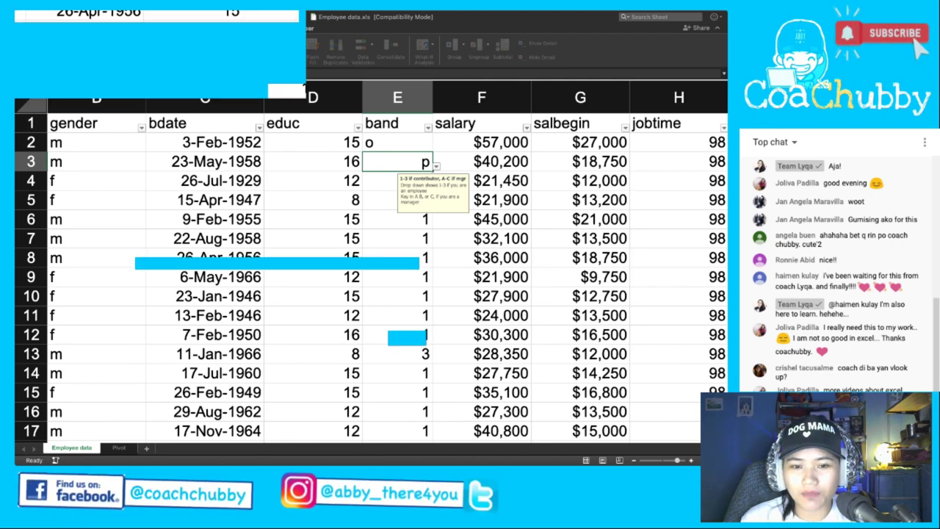
key(Return)
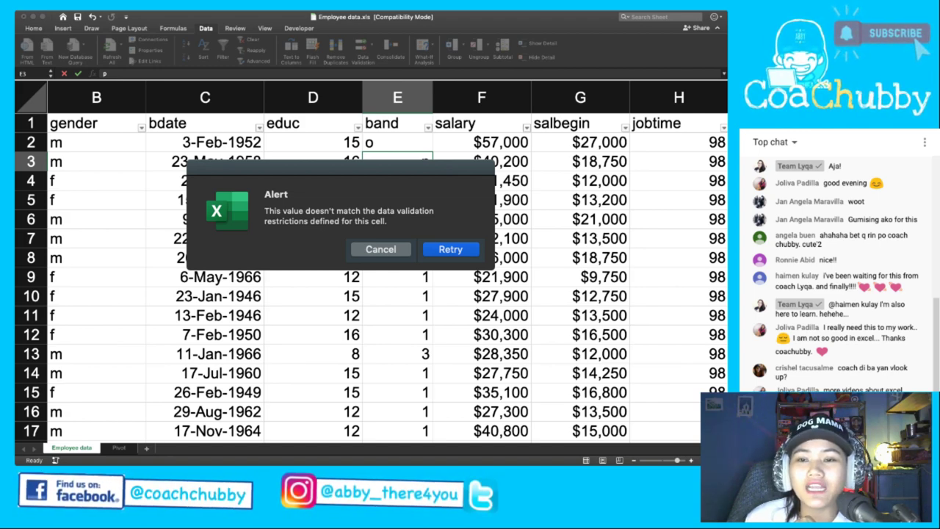
Retry after the Stop rejection and replace p in band cell E3 with 2.
key(Return)
text(1)
key(Return)
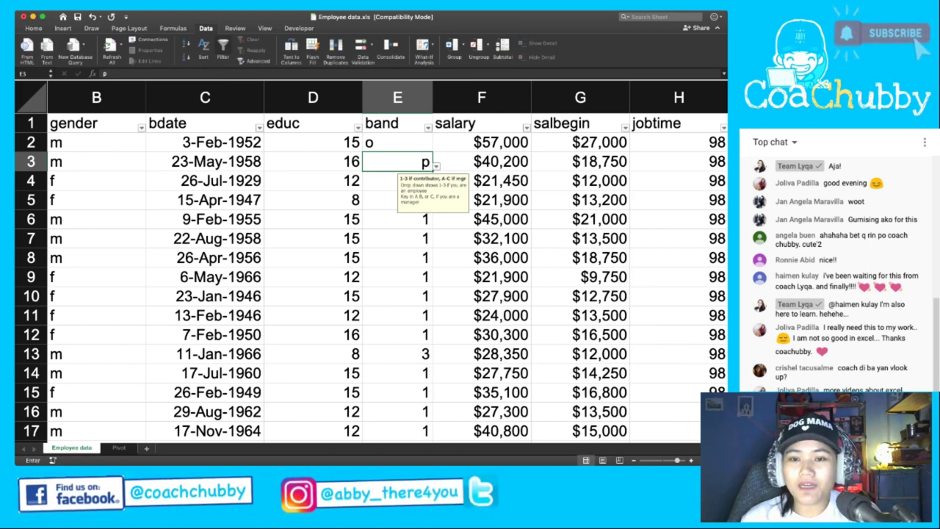
key(Return)
key(Return)
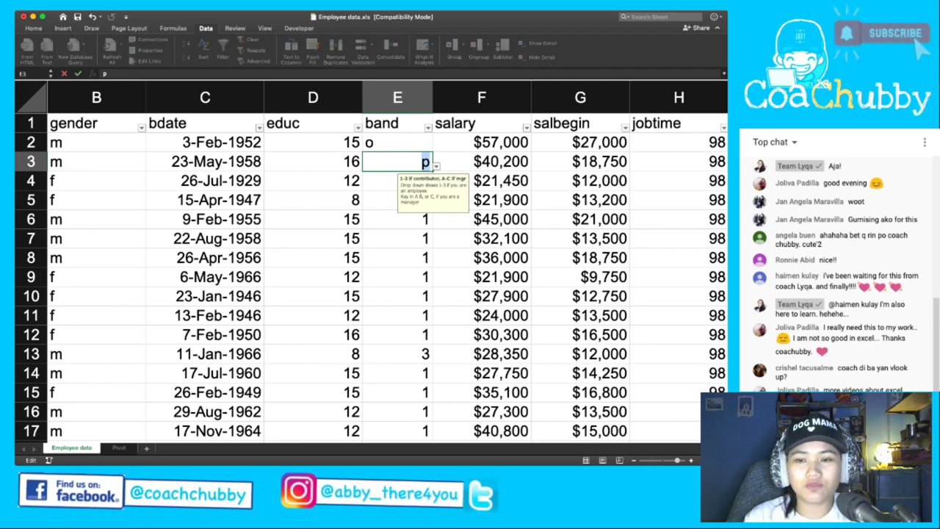
text(2)
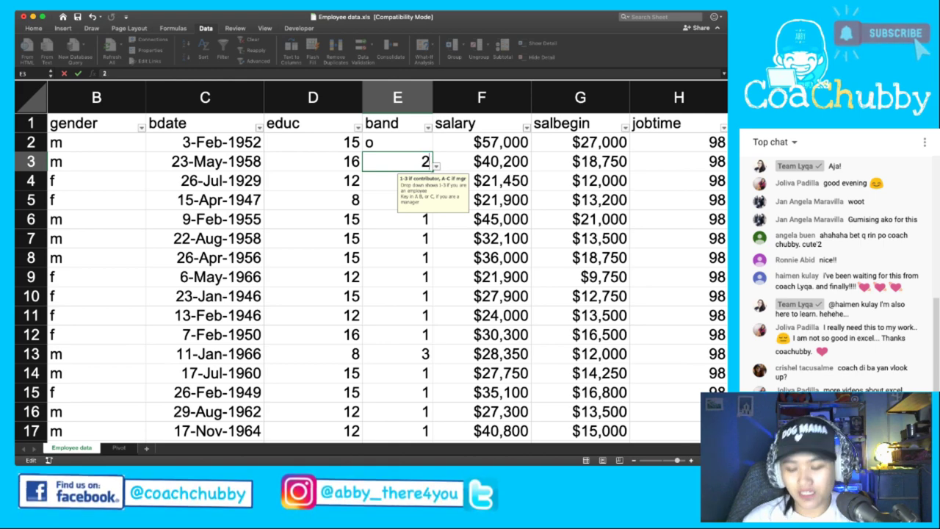
key(Return)
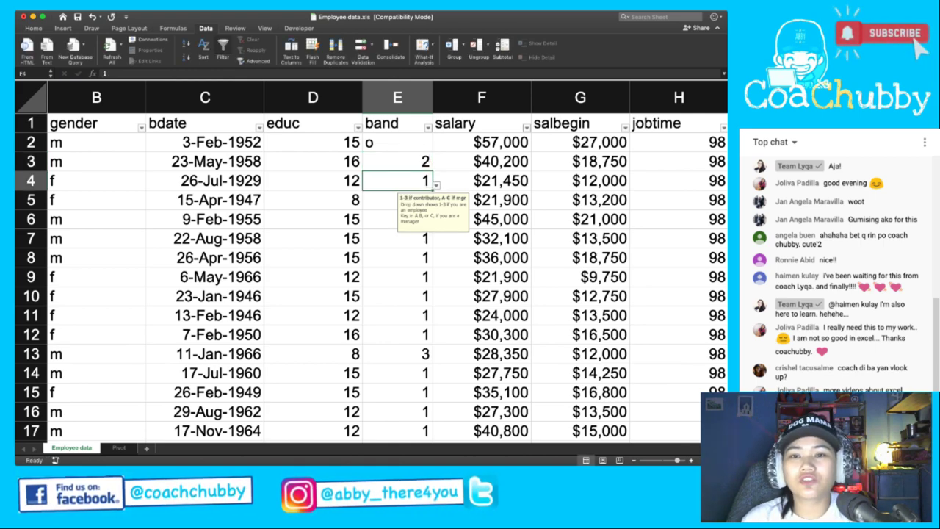
For column E, set the error alert to Warning with the title 'Make sure it is valid'.
click(397, 123)
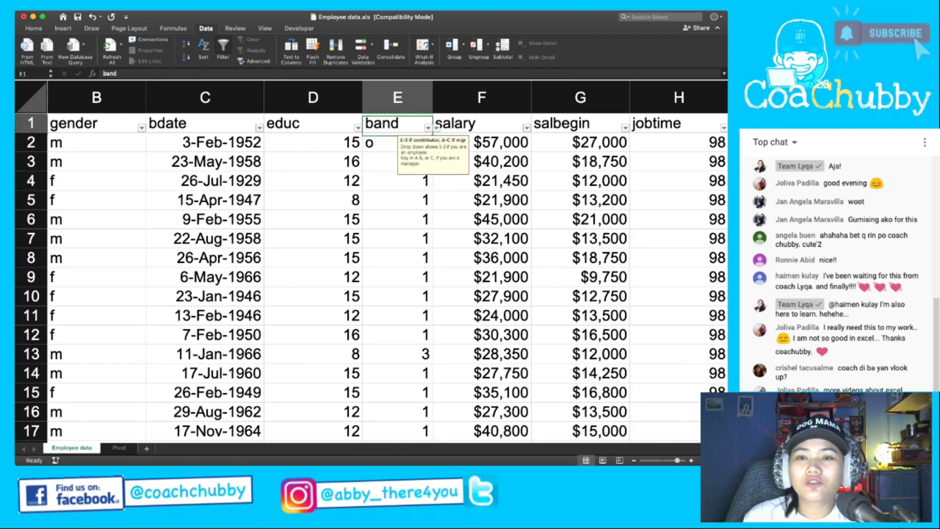
click(396, 97)
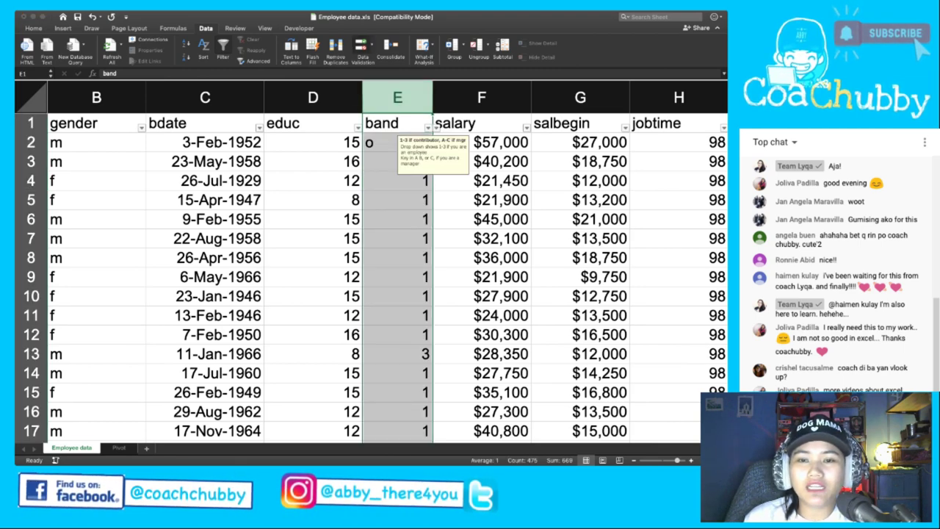
click(363, 55)
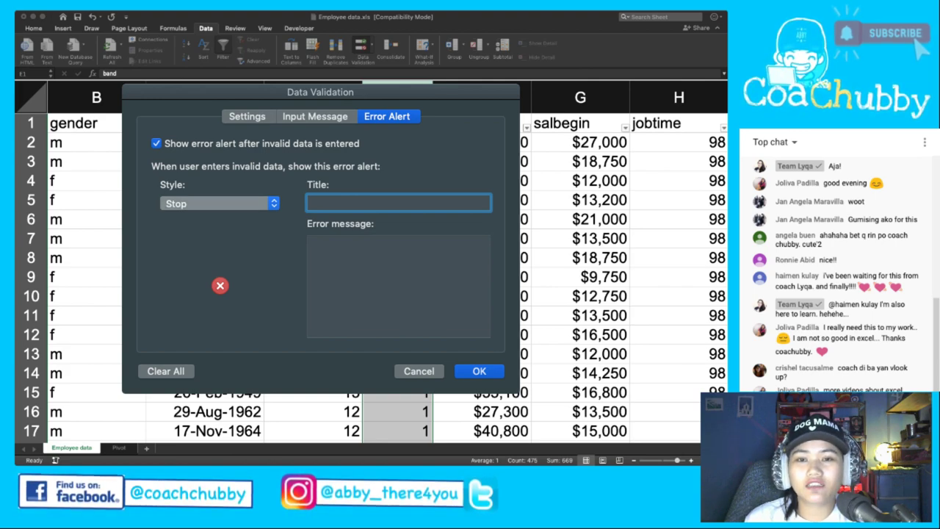
click(219, 203)
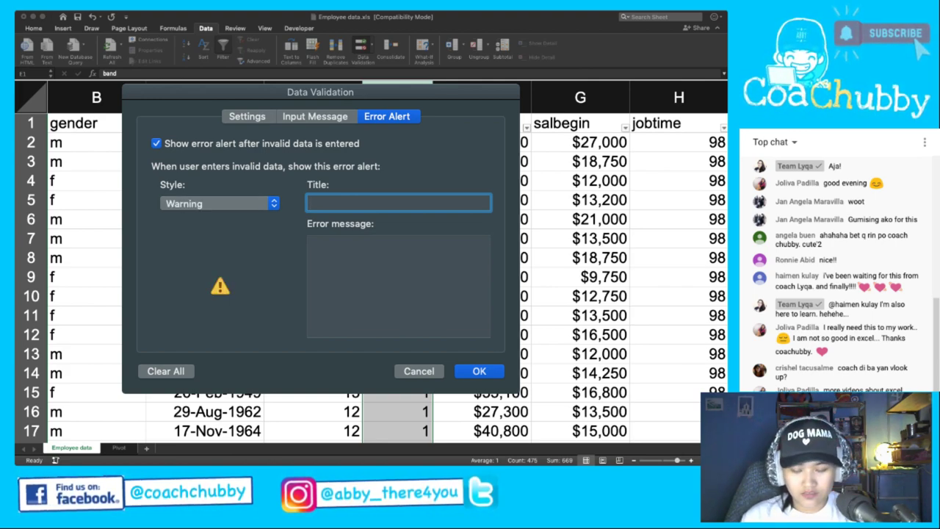
text(Make sure it is valid)
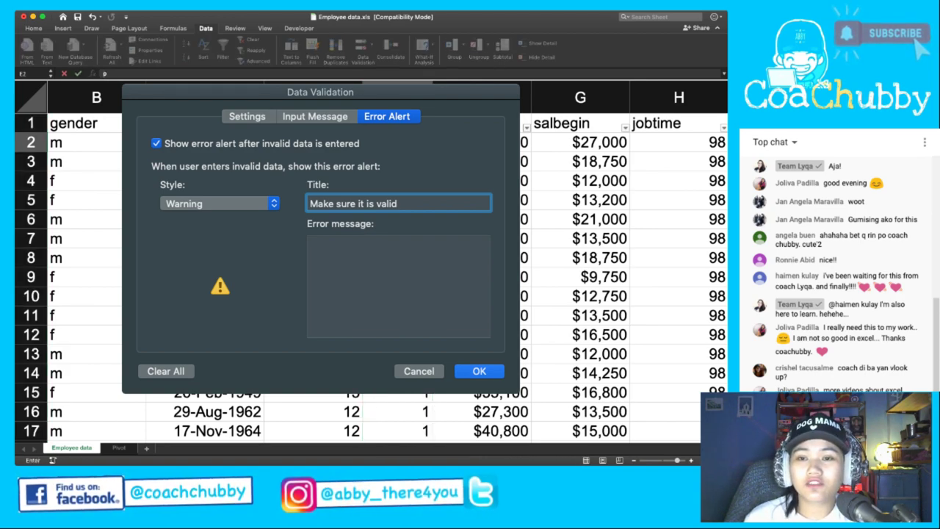
key(Return)
key(Up)
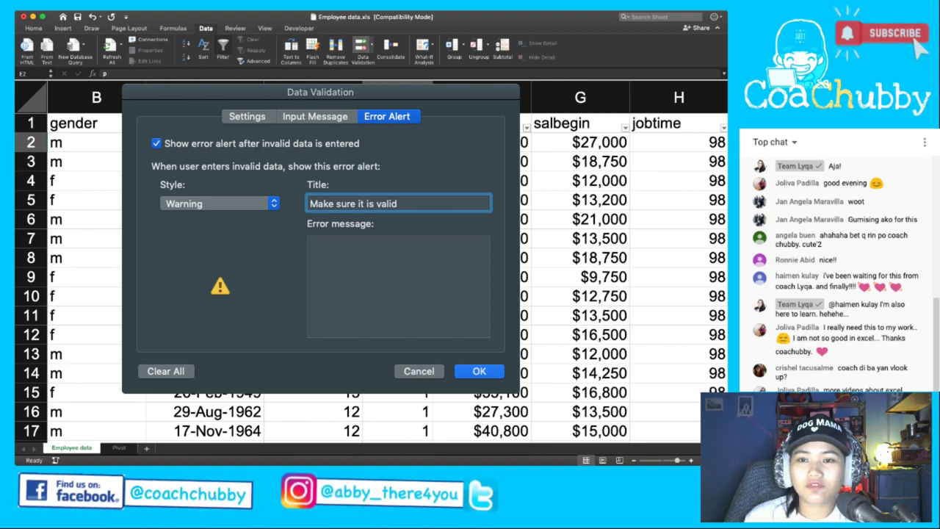
click(397, 82)
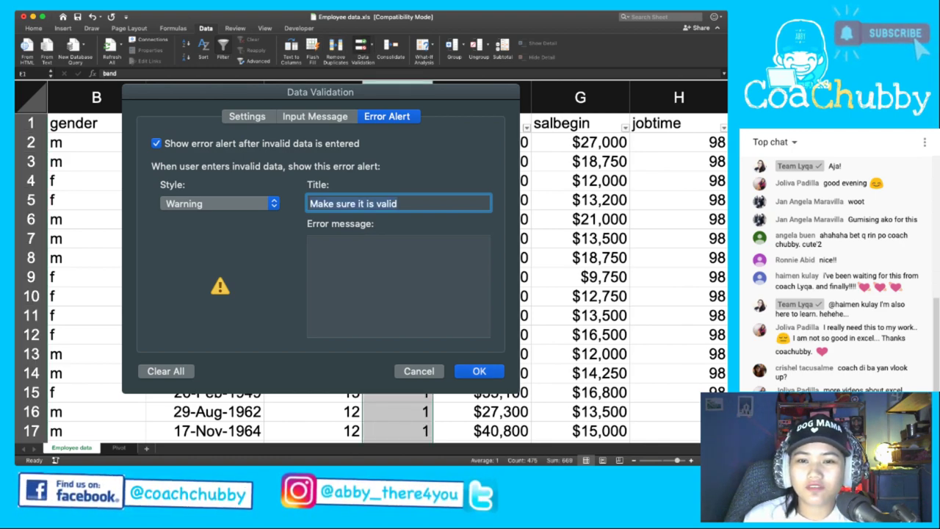
Add the message 'Double check value', confirm, and reopen column E's validation criteria settings.
click(309, 243)
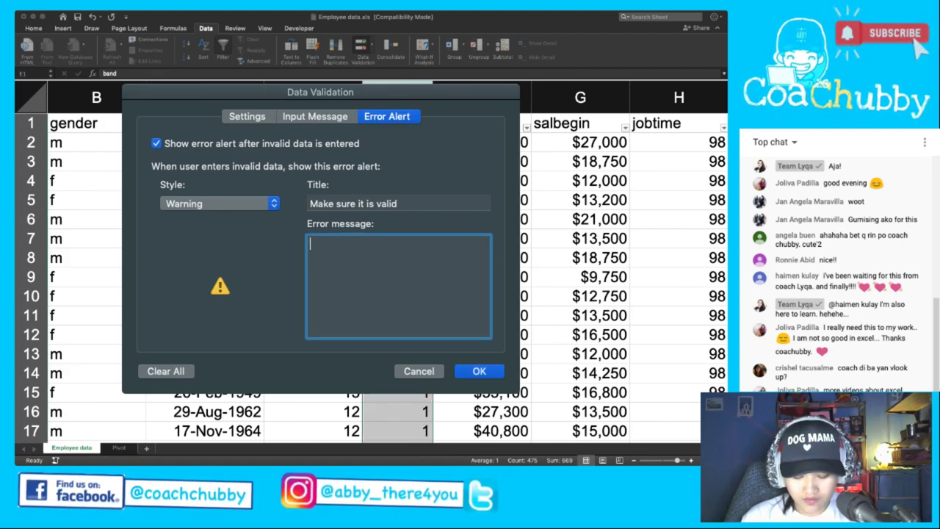
text(M)
key(BackSpace)
text(Do)
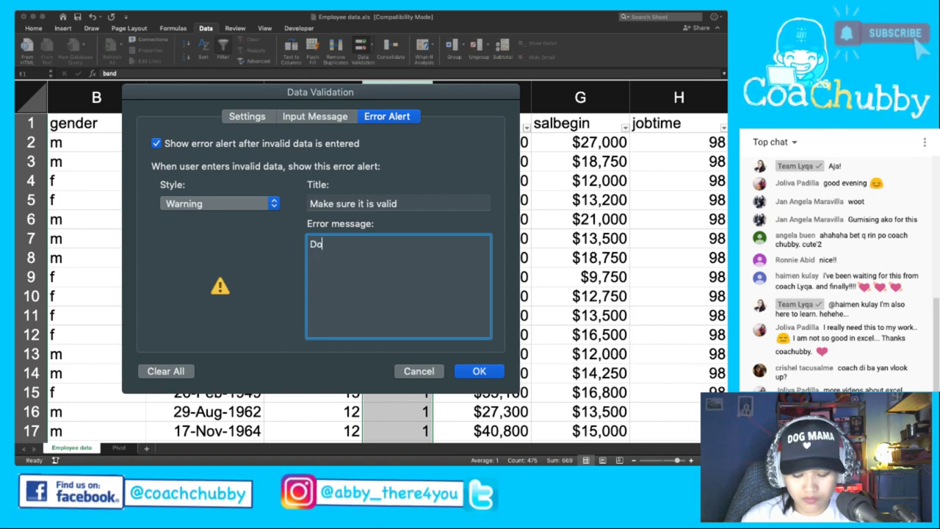
text(uble check val)
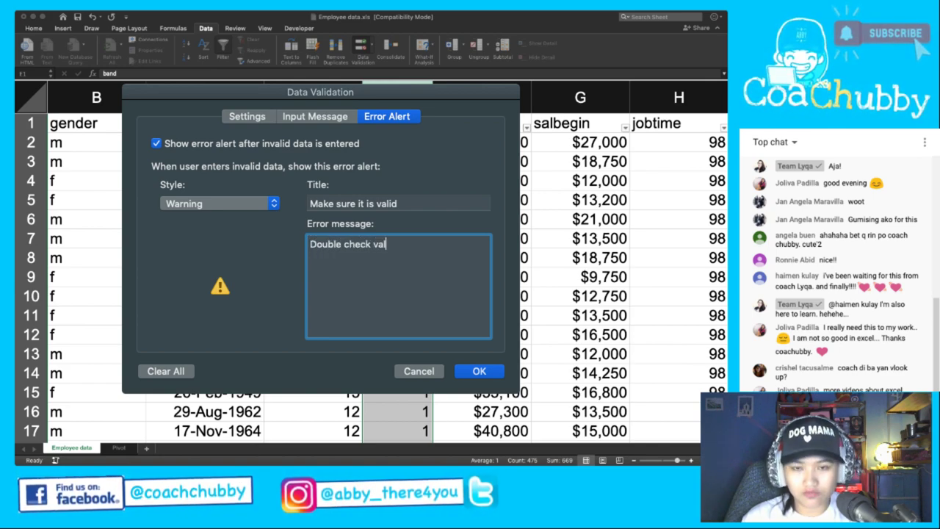
text(ue)
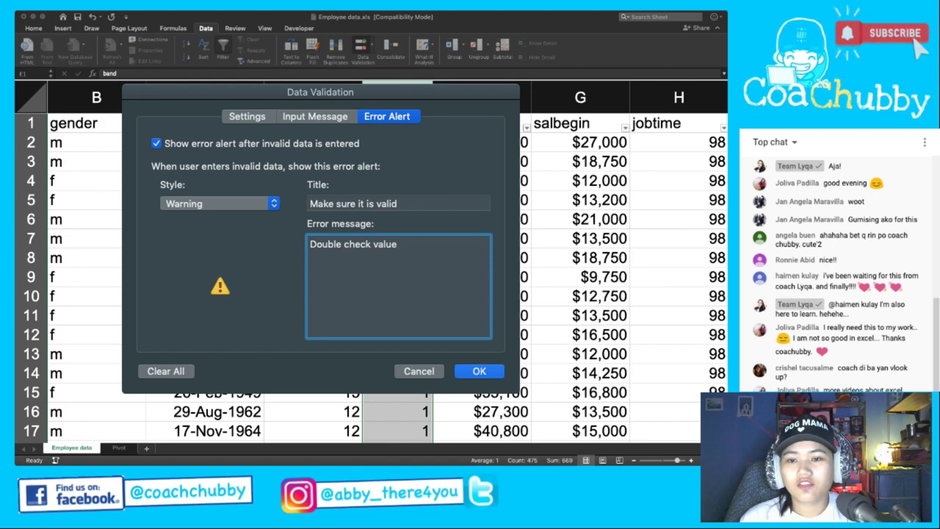
click(397, 181)
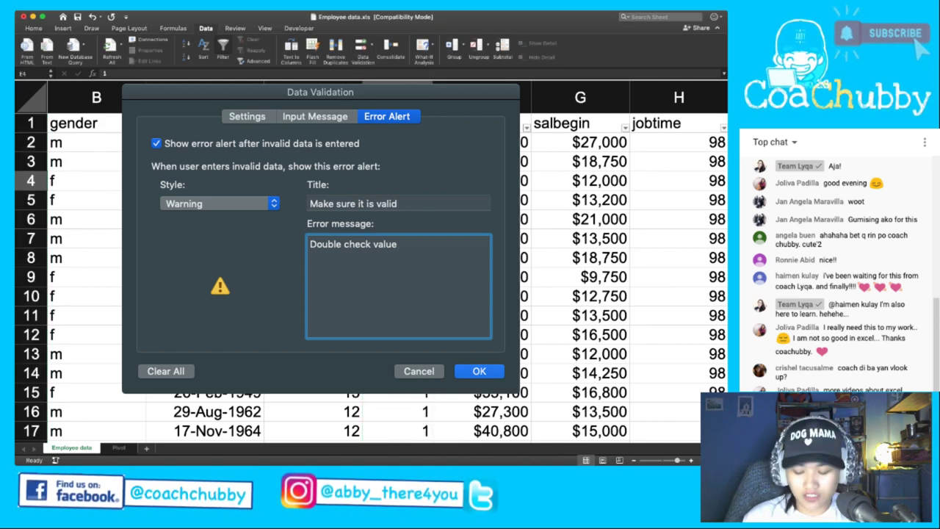
key(Return)
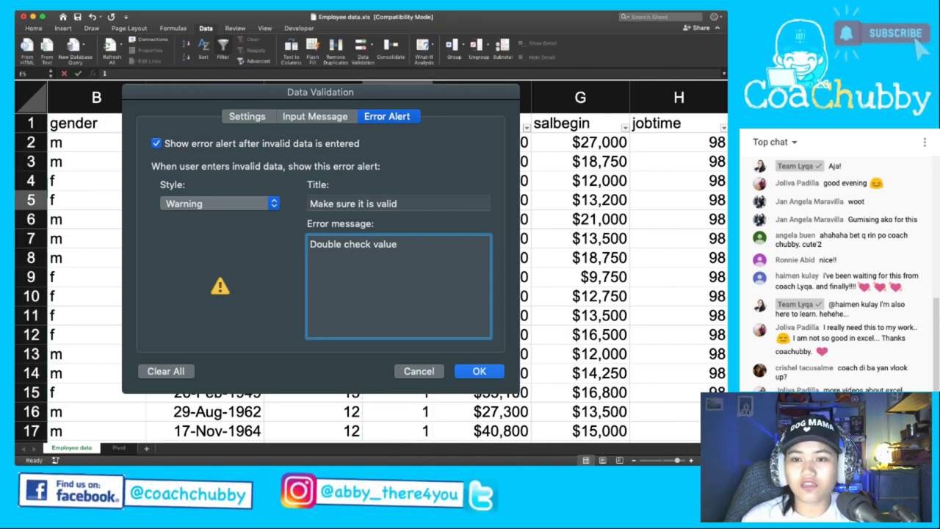
click(397, 180)
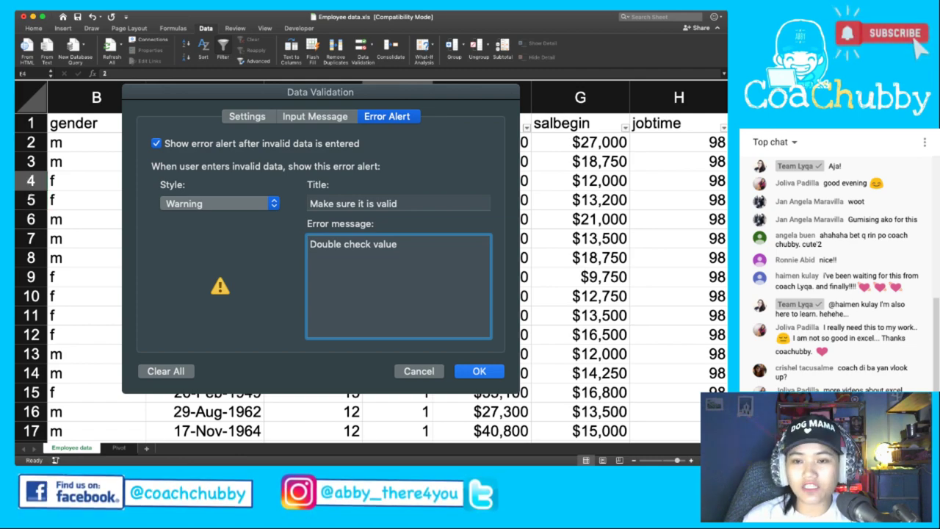
key(Return)
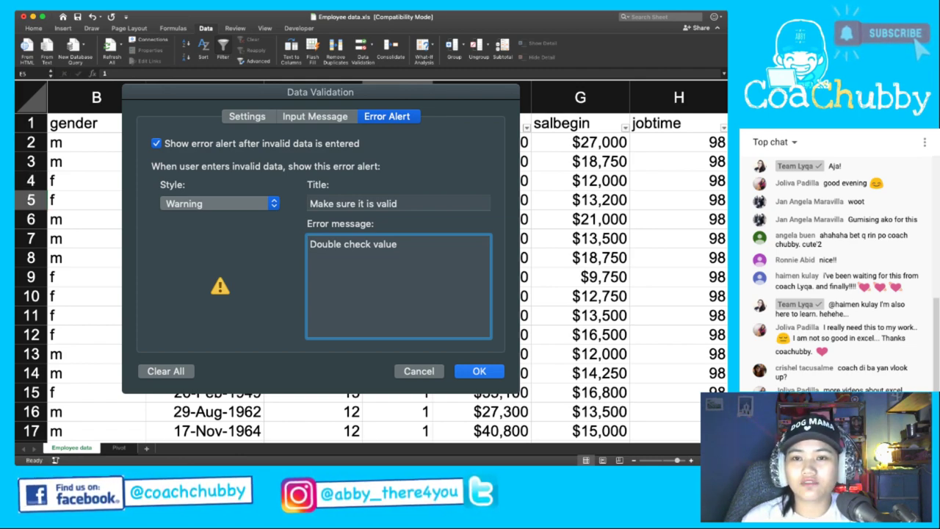
click(397, 82)
click(362, 45)
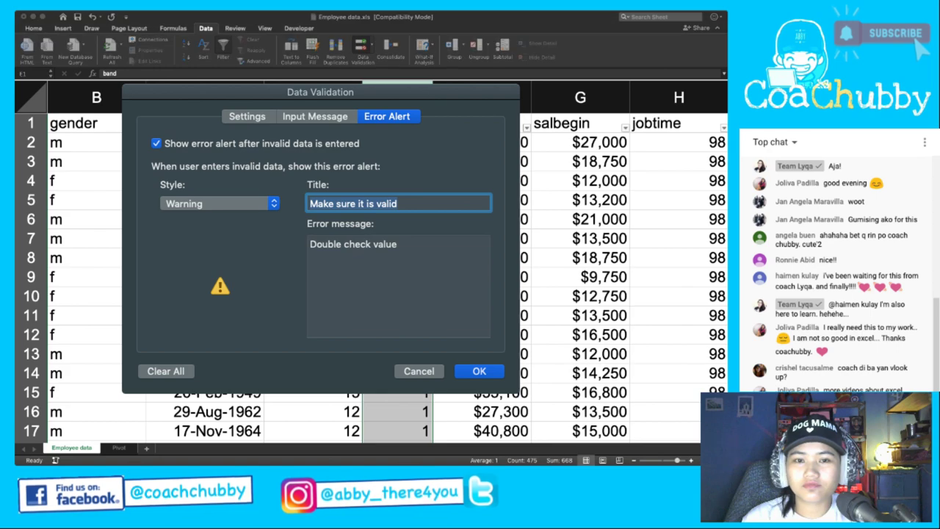
click(247, 116)
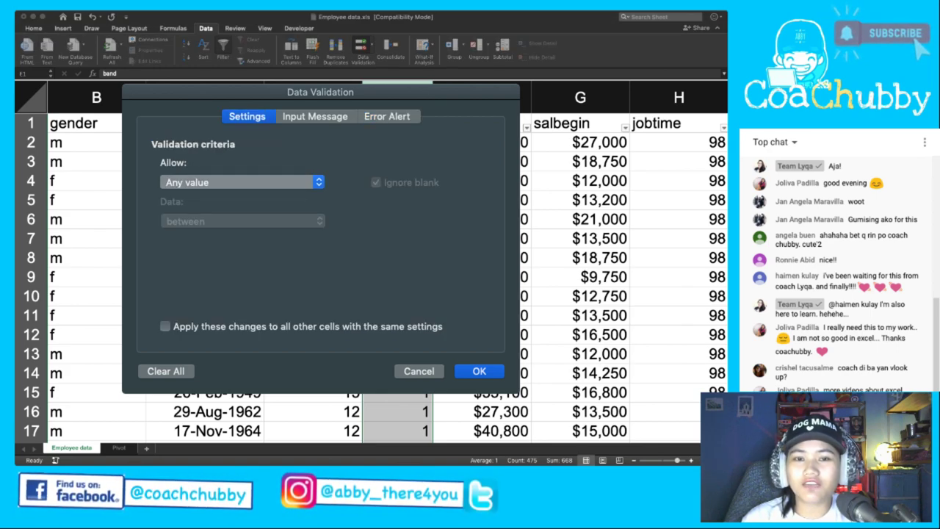
Allow a List sourced from =$K$2:$K$4 for the band column, raising the Warning alert.
click(242, 182)
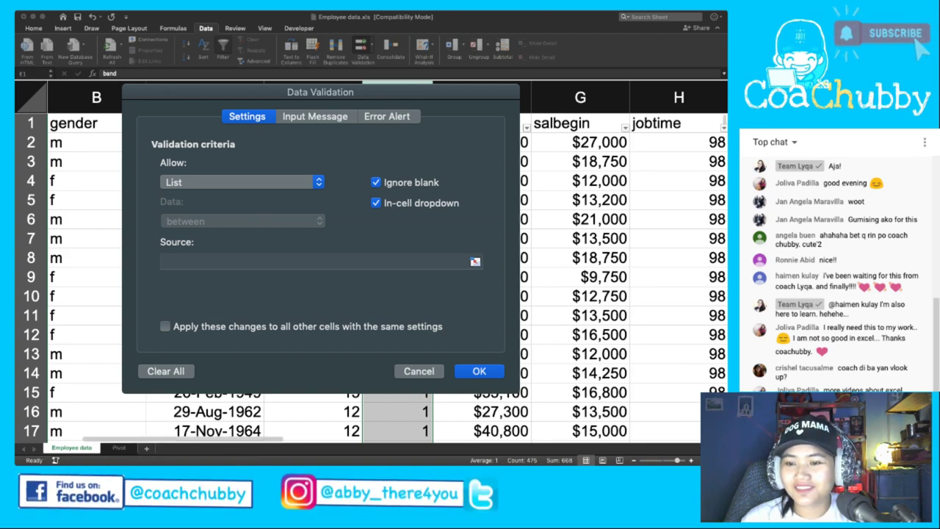
click(316, 261)
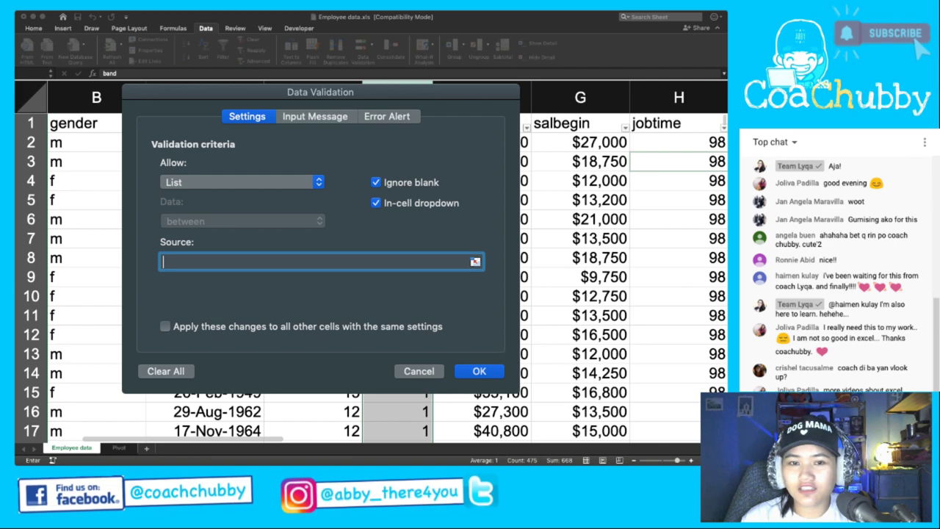
text(=)
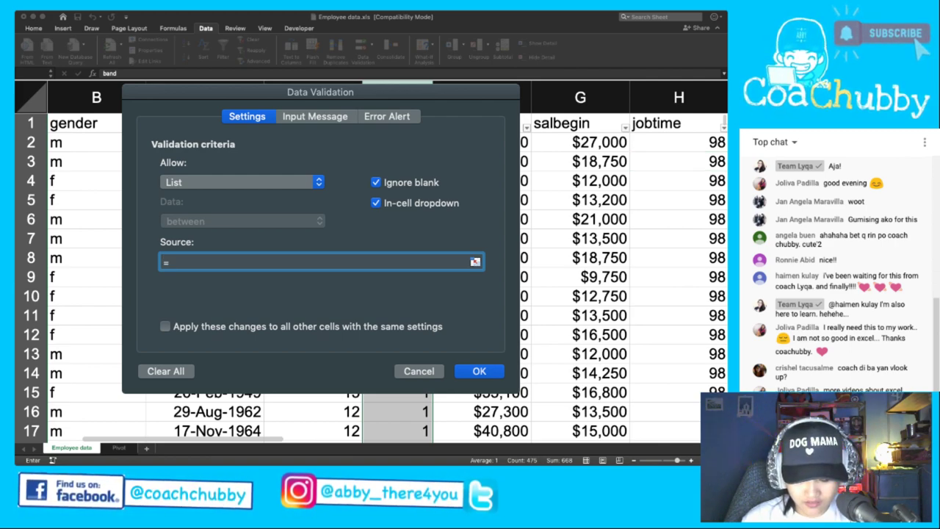
text($K$)
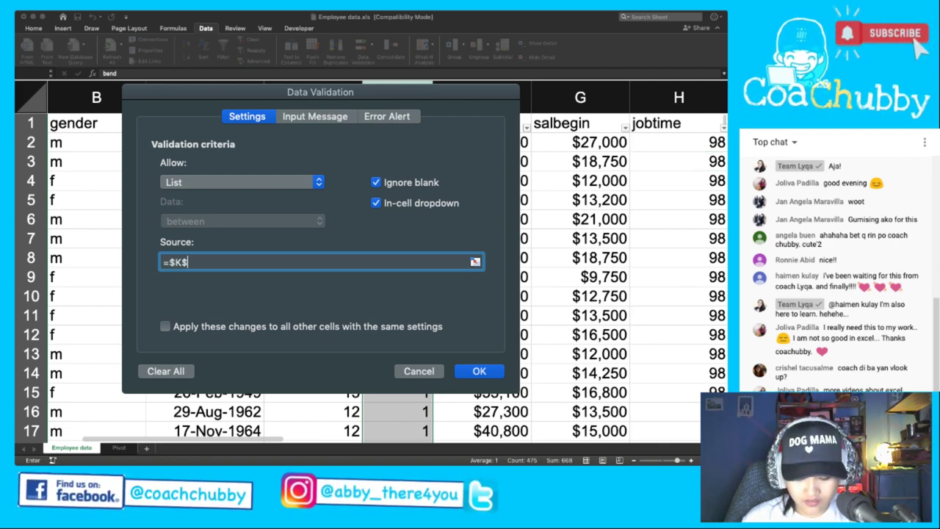
text(2:)
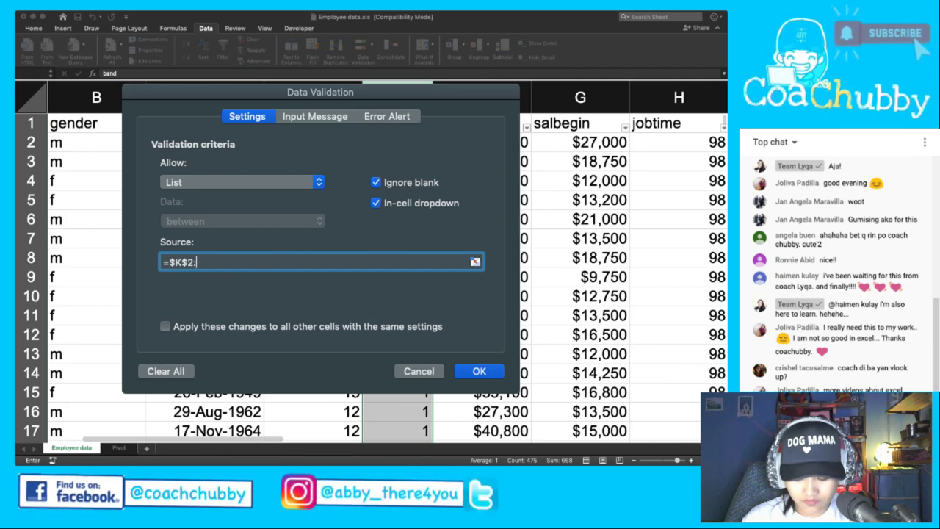
text($K)
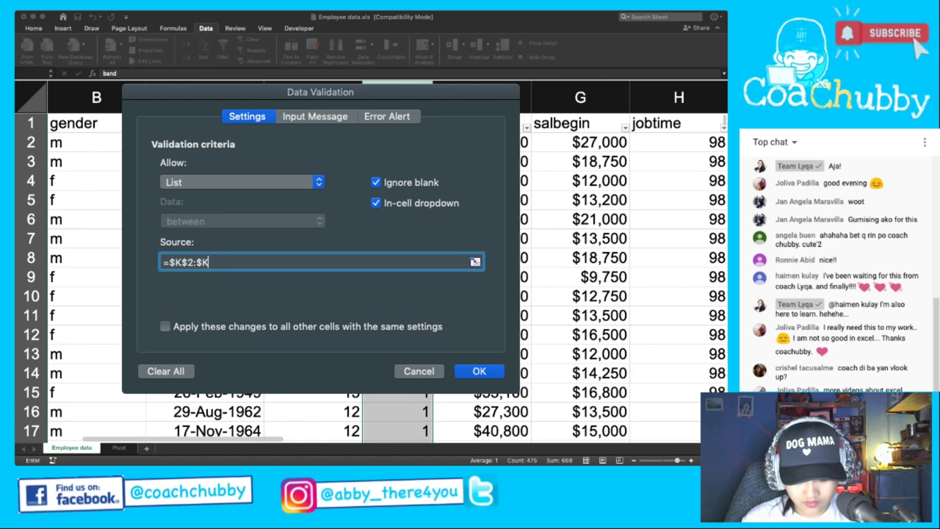
text($4)
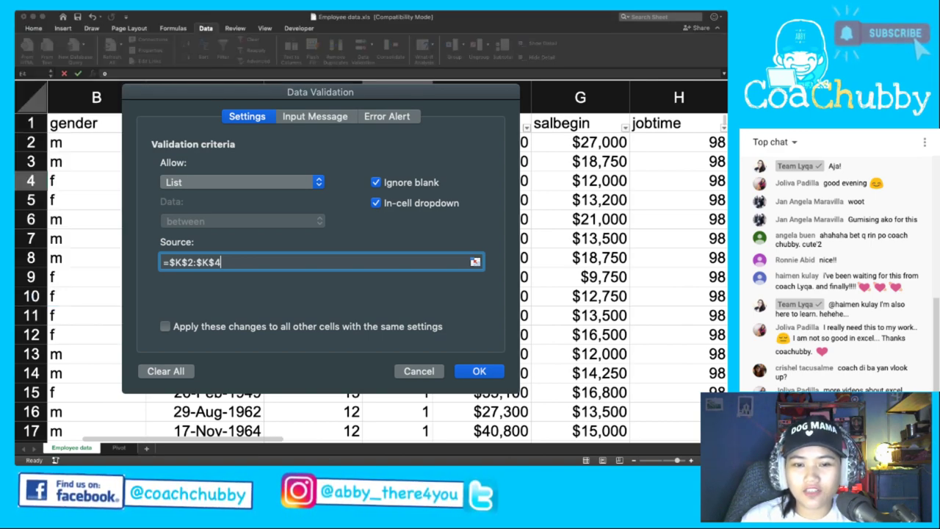
key(Return)
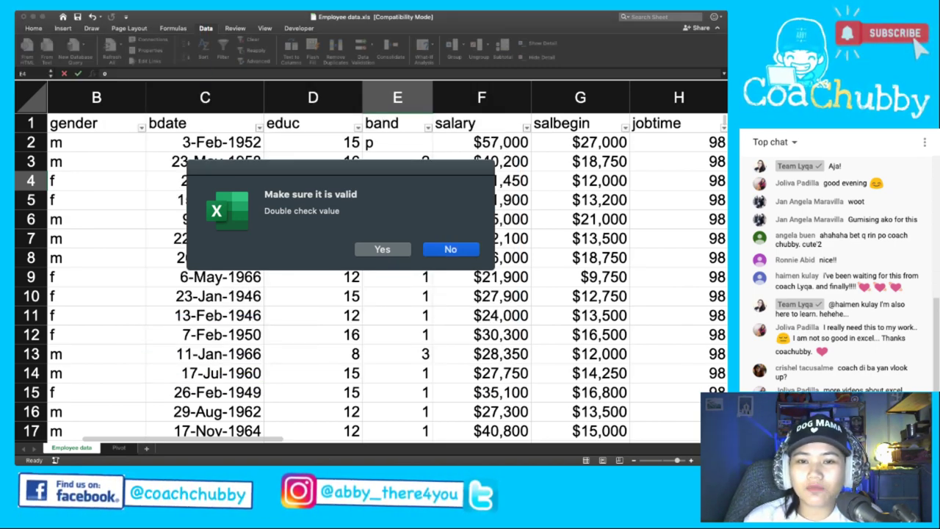
Keep the invalid band value 'o' in E4 despite the Warning alert, then reselect E4.
key(Return)
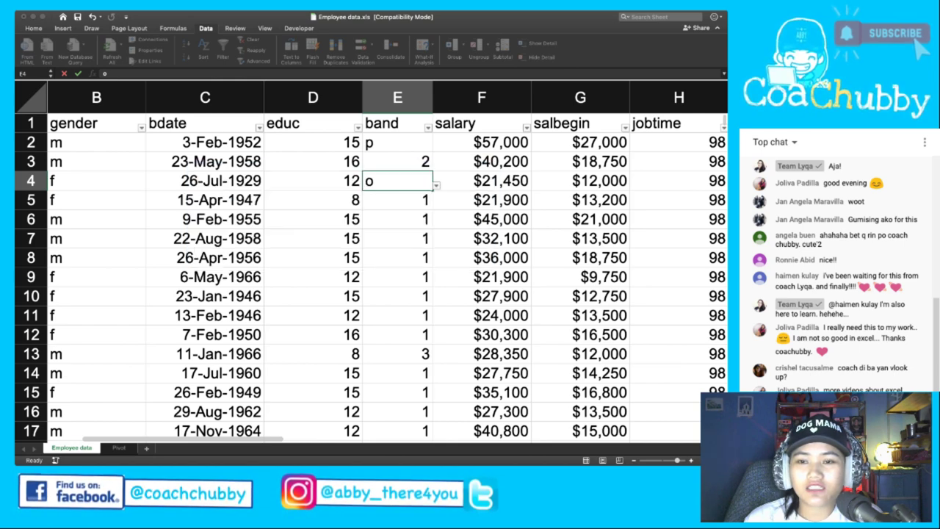
click(397, 200)
click(397, 181)
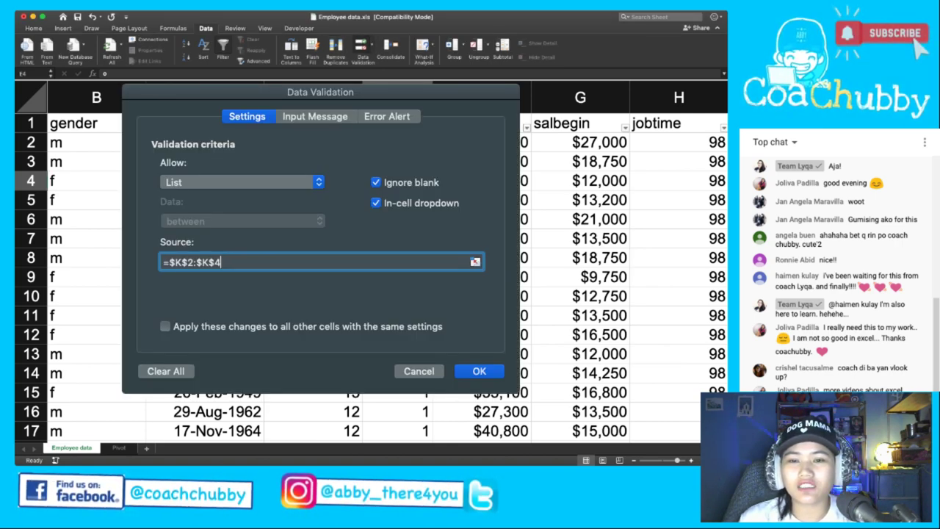
Change the band column's error alert style from Warning to Stop.
click(321, 262)
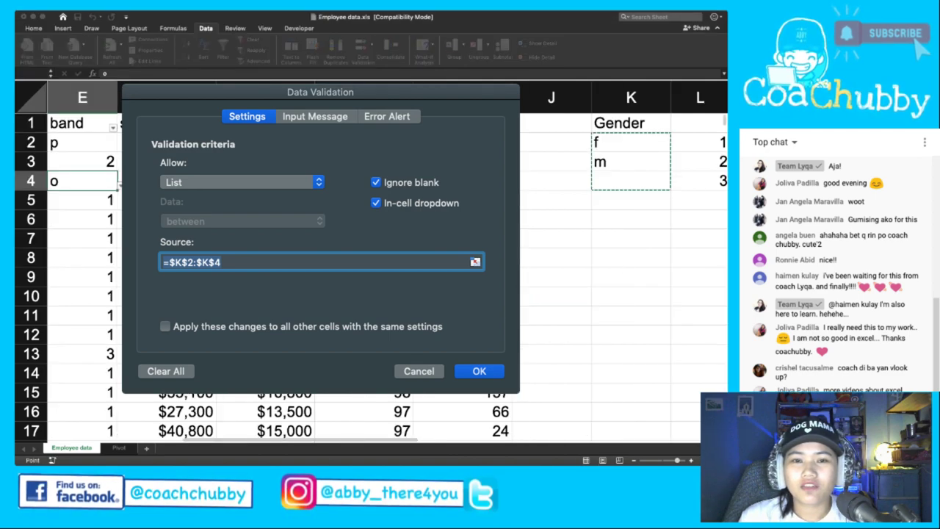
click(387, 116)
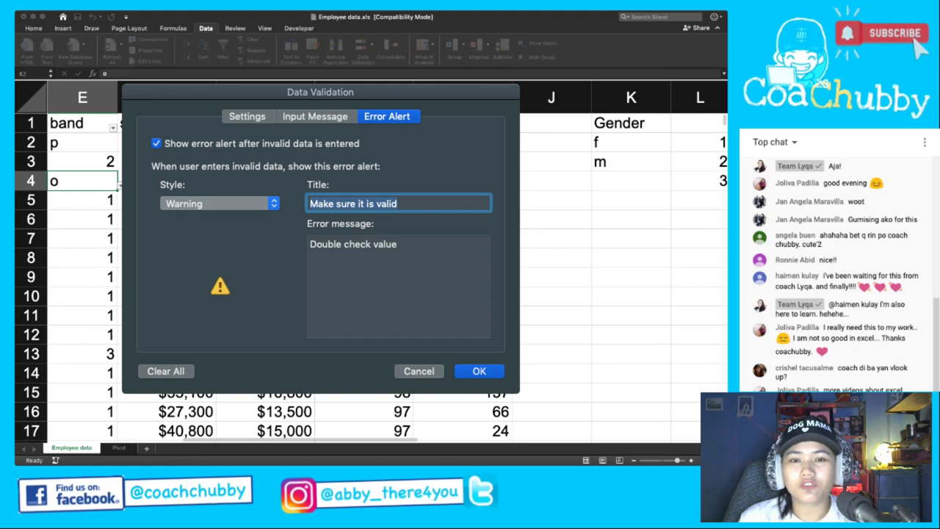
click(220, 189)
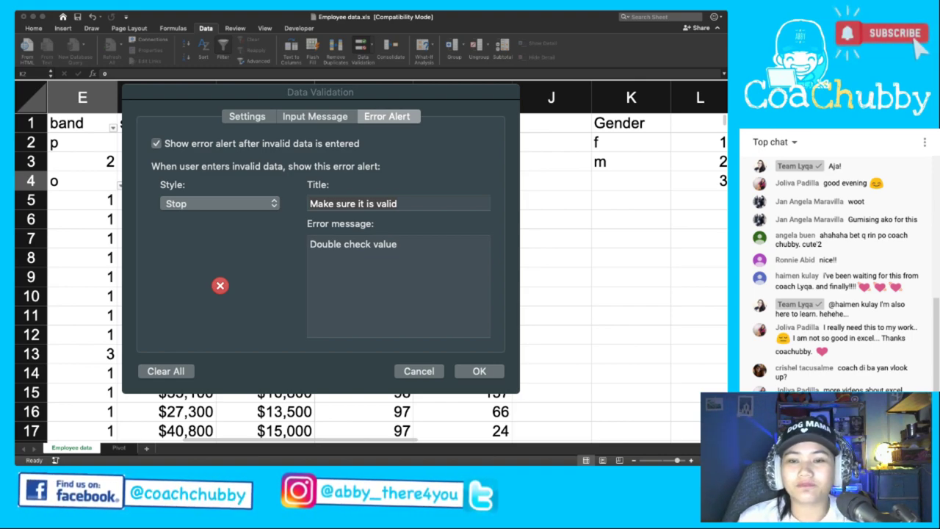
click(221, 285)
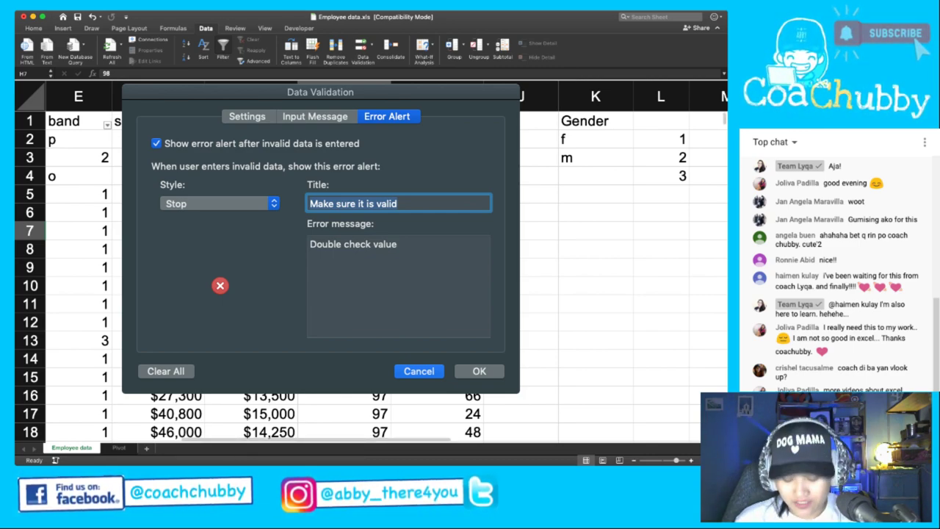
Select the whole gender column B on the sheet.
scroll(66, 294, left, 5)
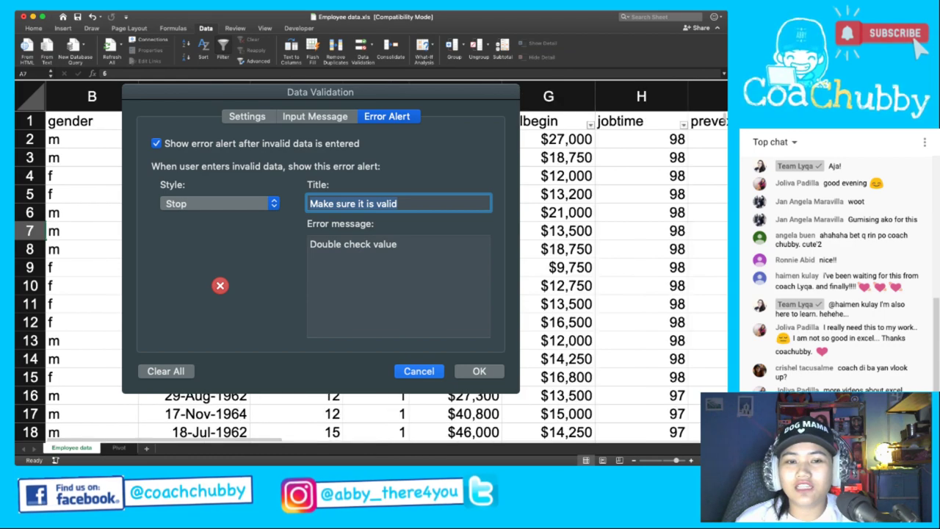
click(70, 194)
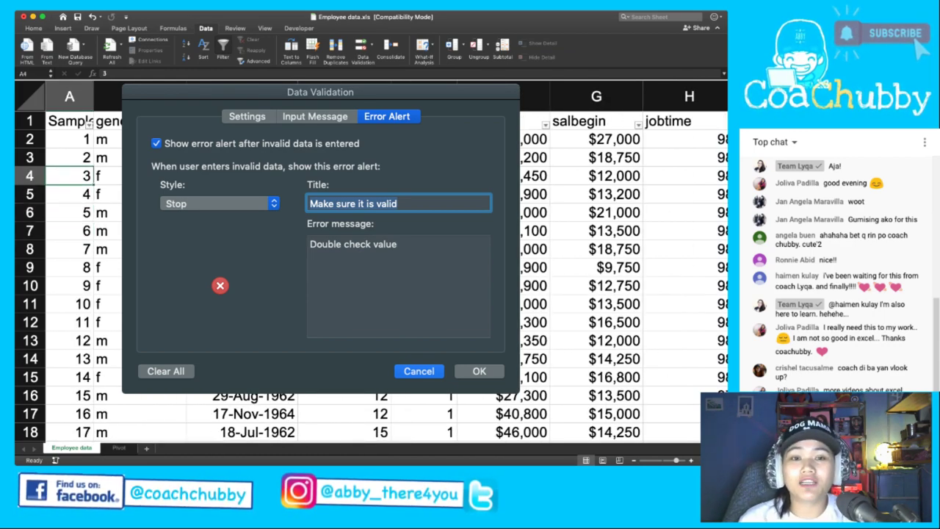
key(Up)
key(Up)
key(Up)
key(Up)
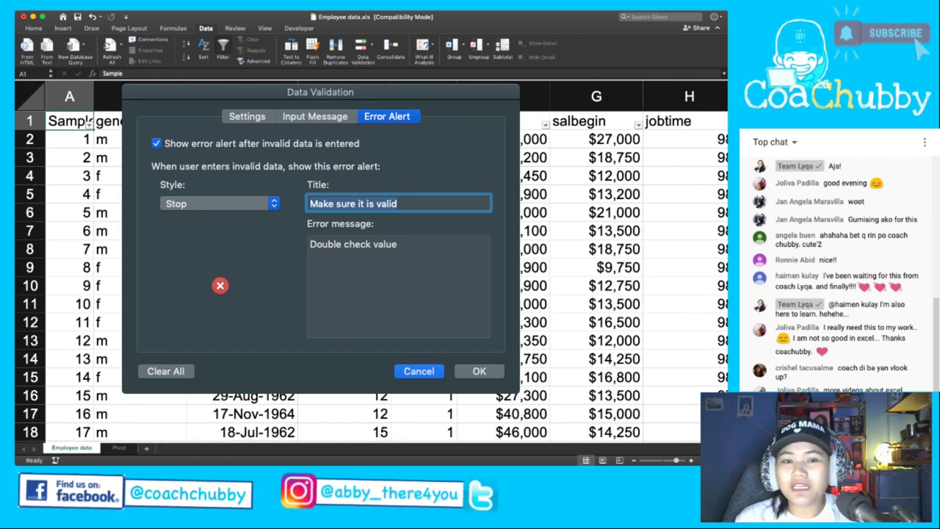
key(Right)
key(ctrl+space)
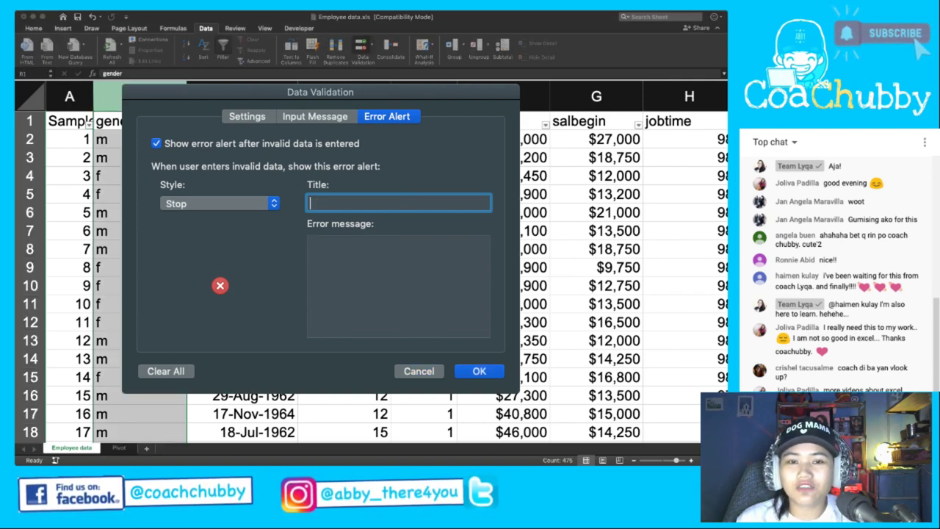
Show the gender list settings with source =$K$2:$K$3 and select cells K1:K3.
click(246, 116)
scroll(367, 279, right, 6)
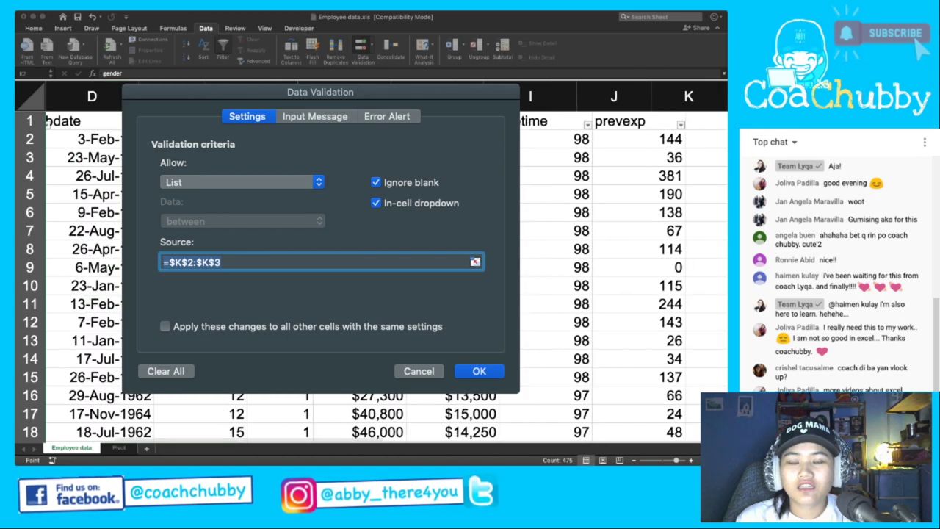
drag(688, 139, 689, 157)
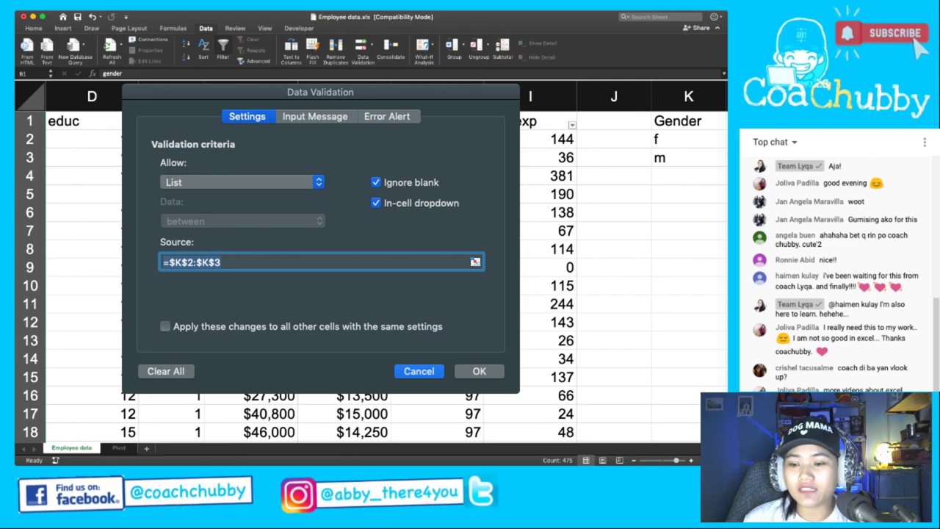
drag(688, 158, 688, 121)
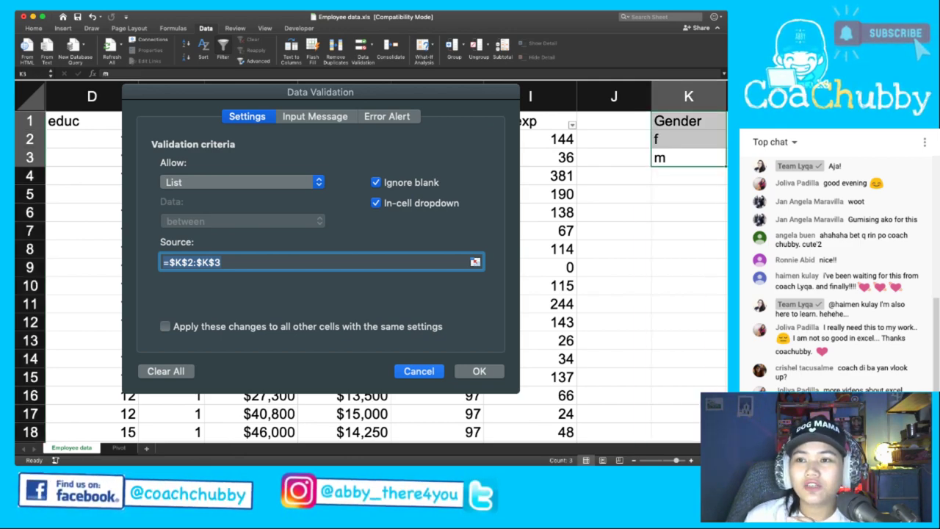
drag(688, 120, 688, 157)
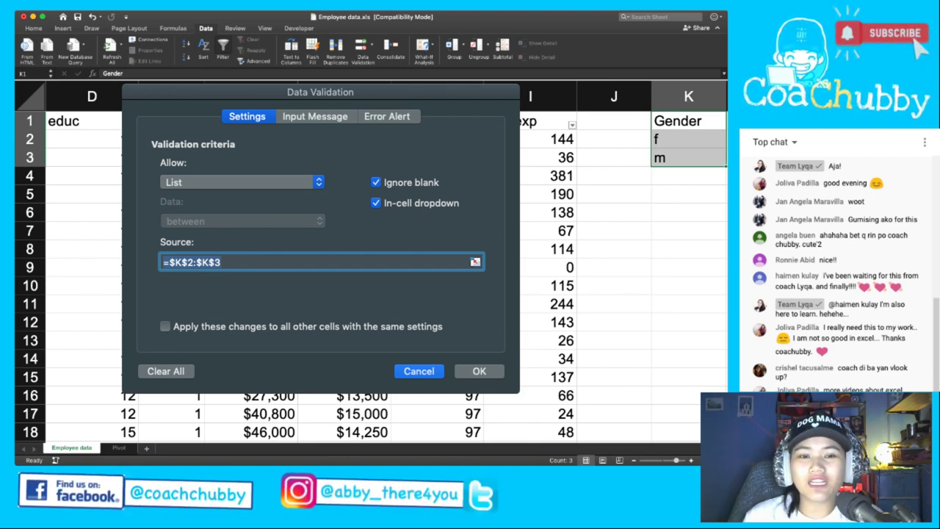
Select cells D4 and D1, then the whole band column E.
click(81, 175)
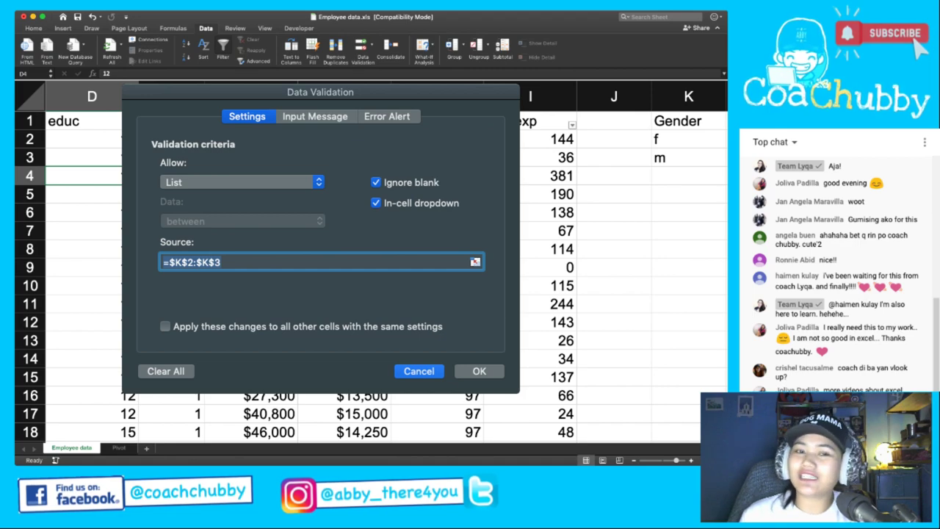
click(81, 120)
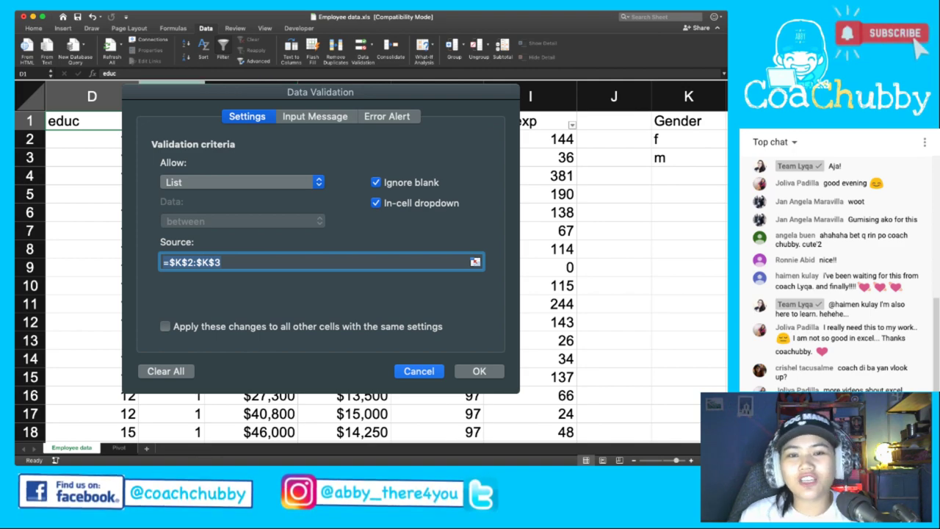
click(171, 82)
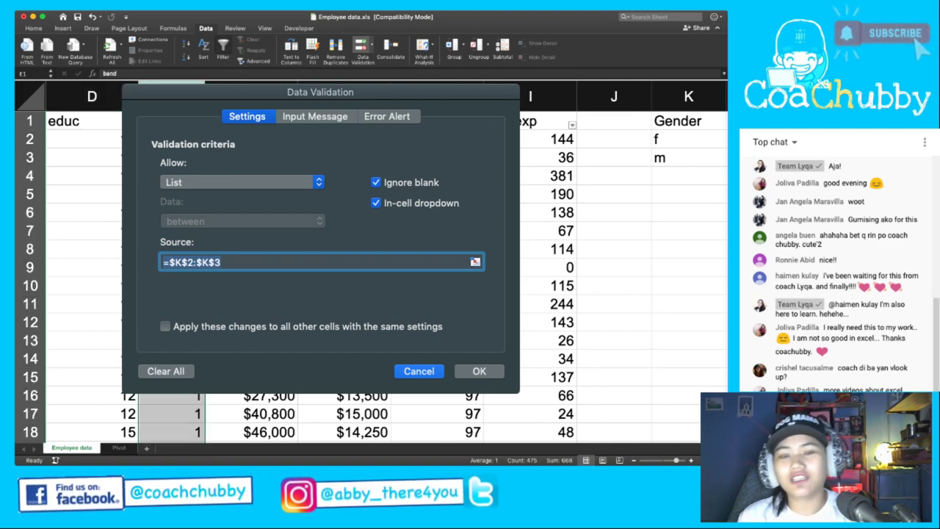
Cancel the Data Validation dialog without changes and return to cell A1.
drag(689, 138, 688, 176)
click(418, 371)
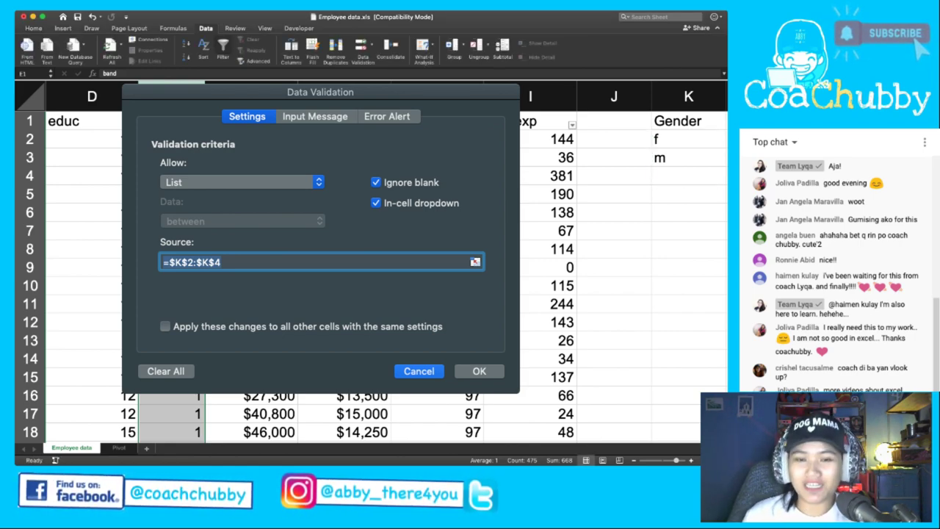
key(ctrl+Home)
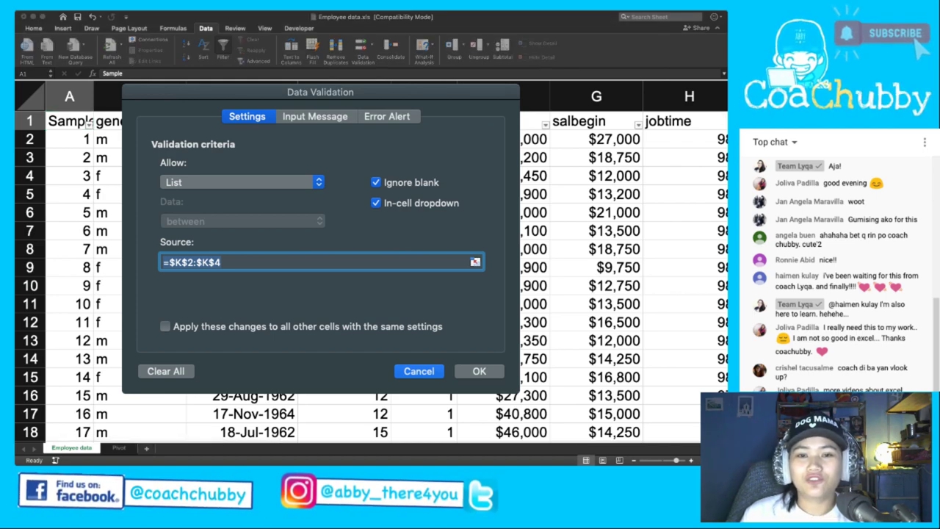
key(Escape)
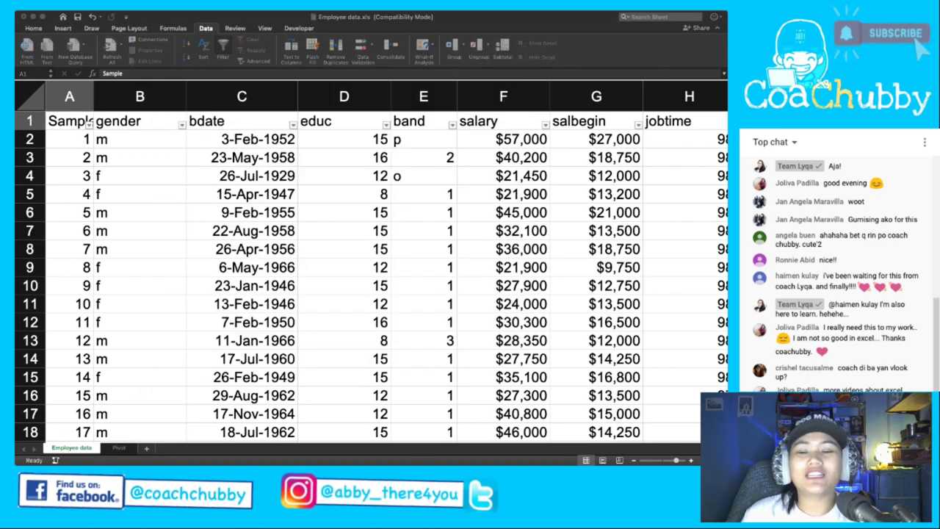
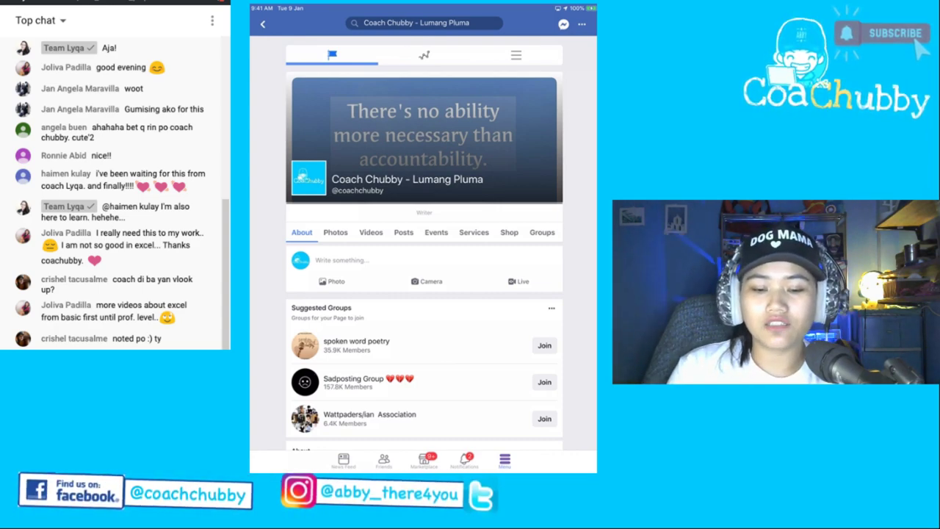
scroll(423, 257, down, 5)
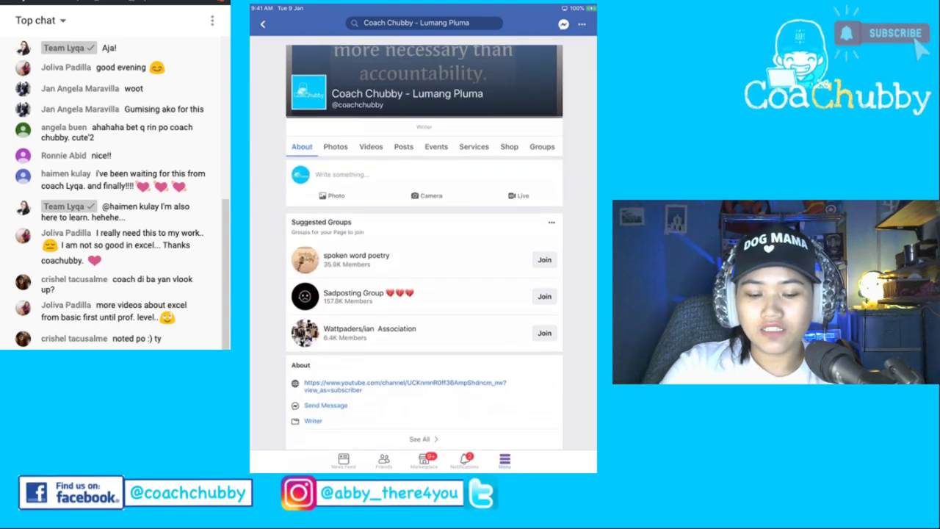
scroll(423, 257, up, 4)
scroll(424, 258, up, 1)
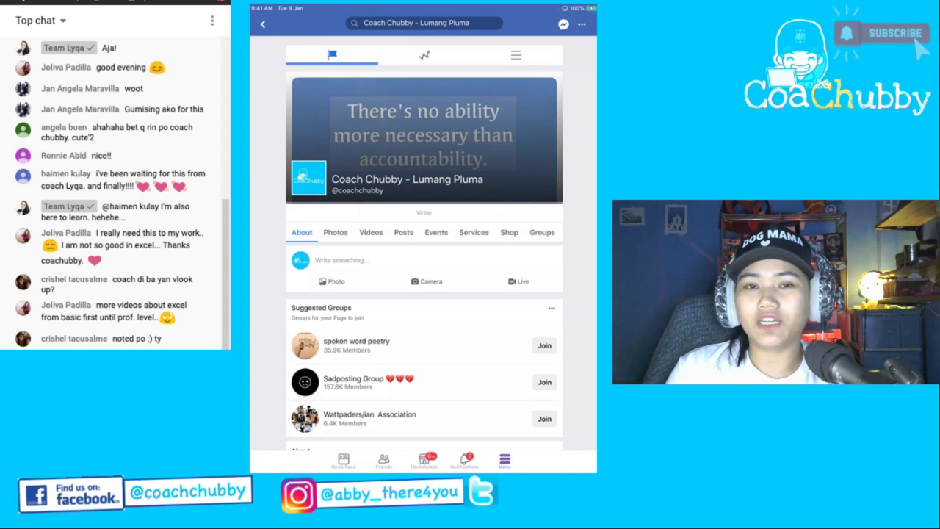
scroll(424, 257, down, 3)
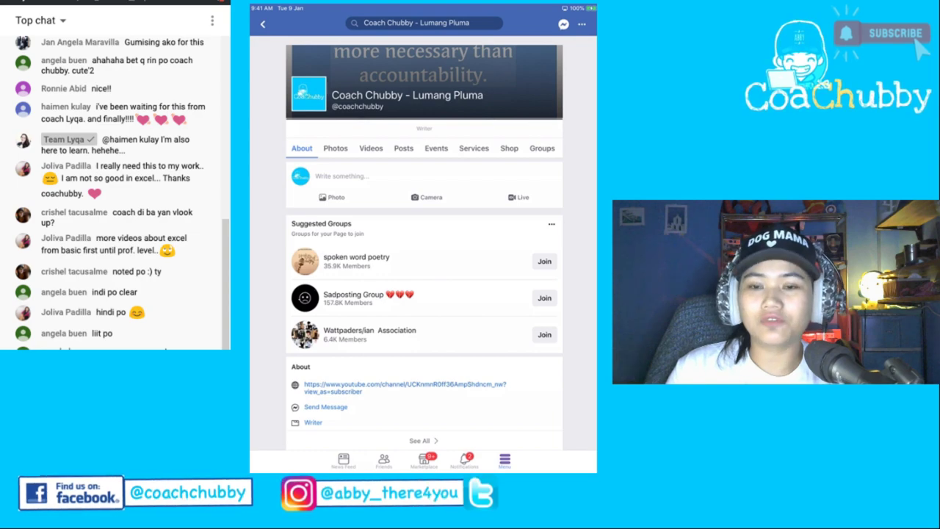
click(308, 93)
scroll(424, 243, down, 2)
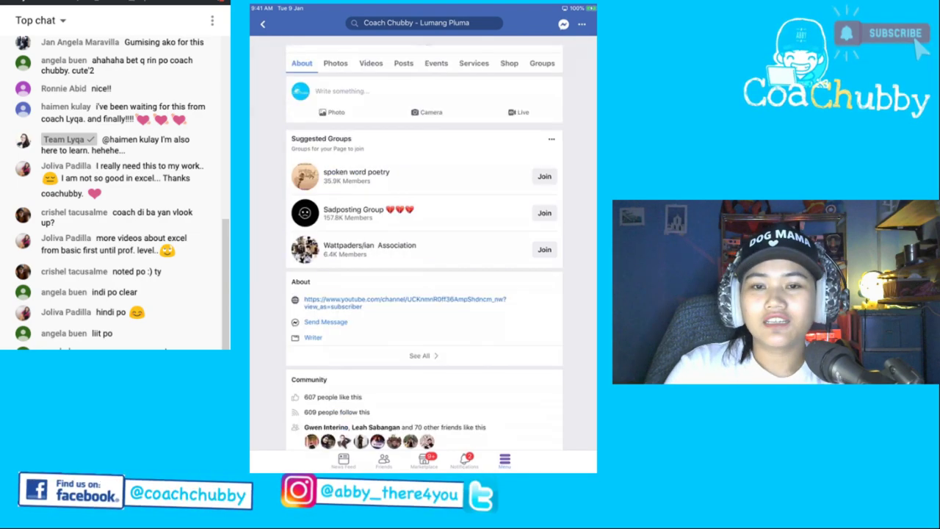
scroll(424, 243, up, 3)
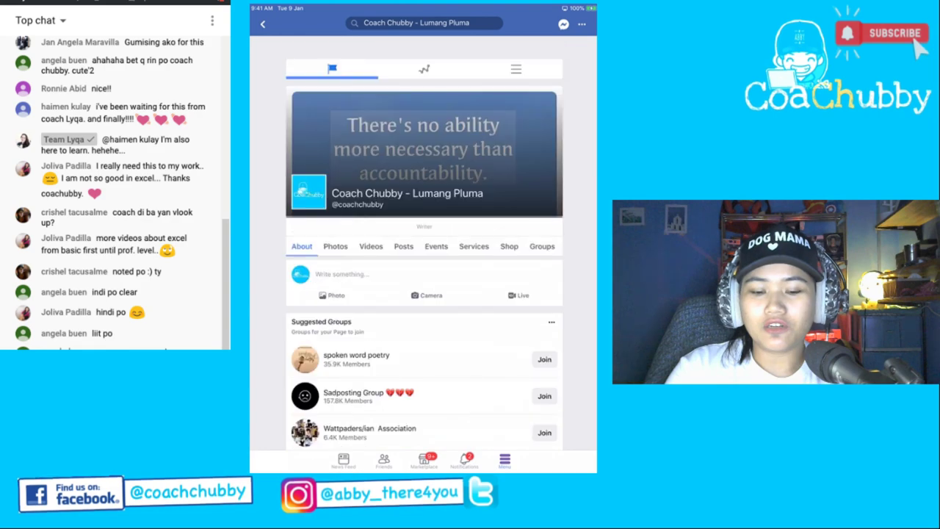